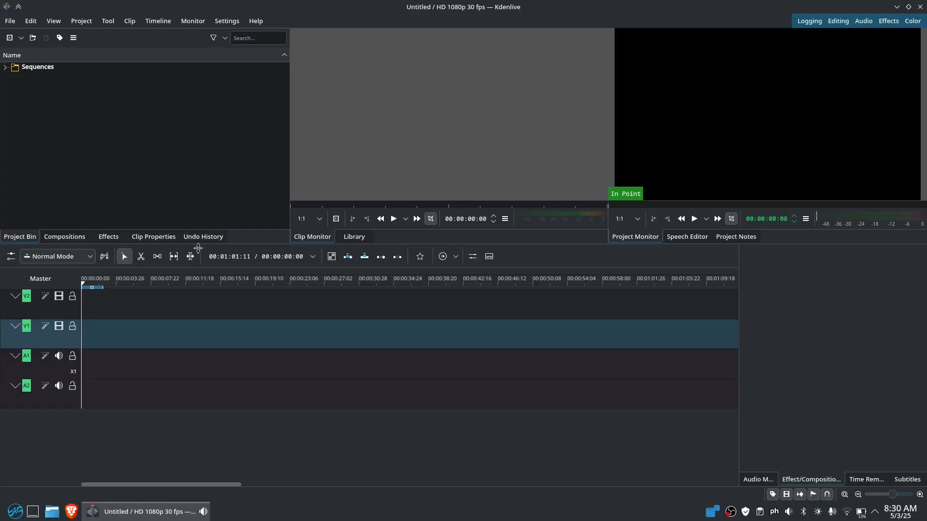
Resize the timeline area and glance at the add-content options before dismissing them
mouse_move(507, 241)
left_mouse_down()
mouse_move(507, 198)
mouse_move(512, 248)
left_mouse_up()
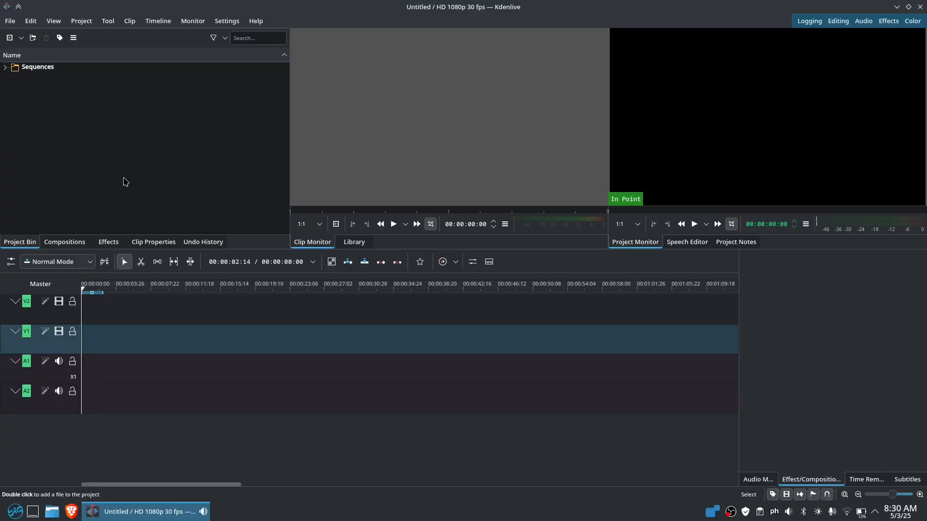
left_click(22, 38)
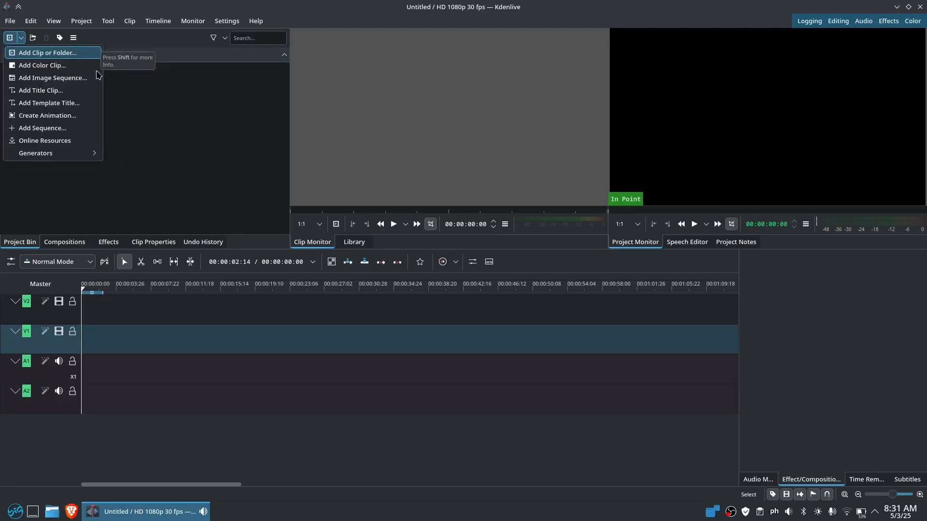
left_click(140, 139)
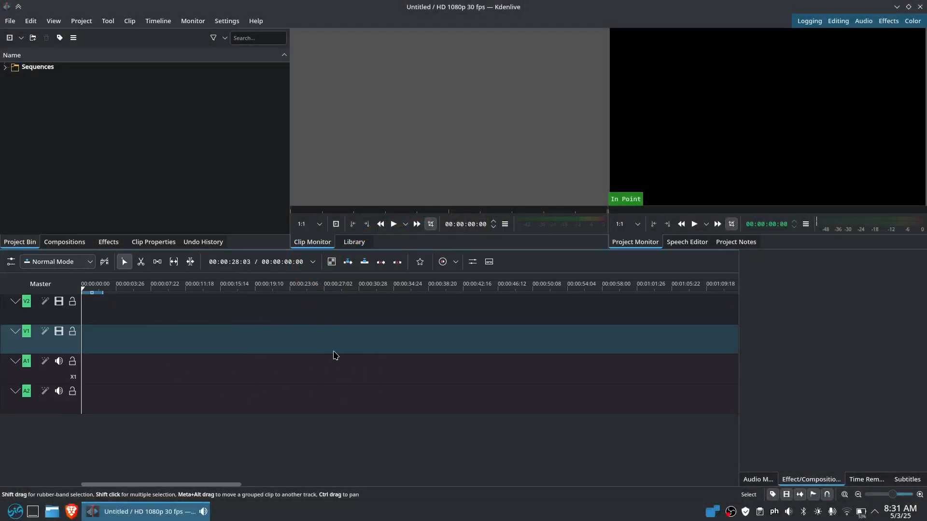
Scrub the empty timeline around the ten-second mark and make the clip preview active
left_click_drag(181, 312, 267, 324)
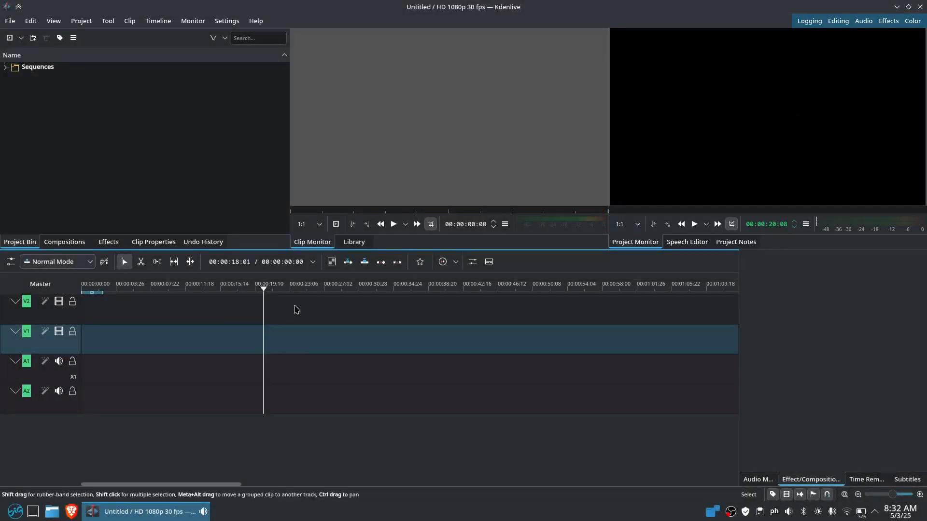
left_click(176, 293)
left_click_drag(175, 296, 247, 331)
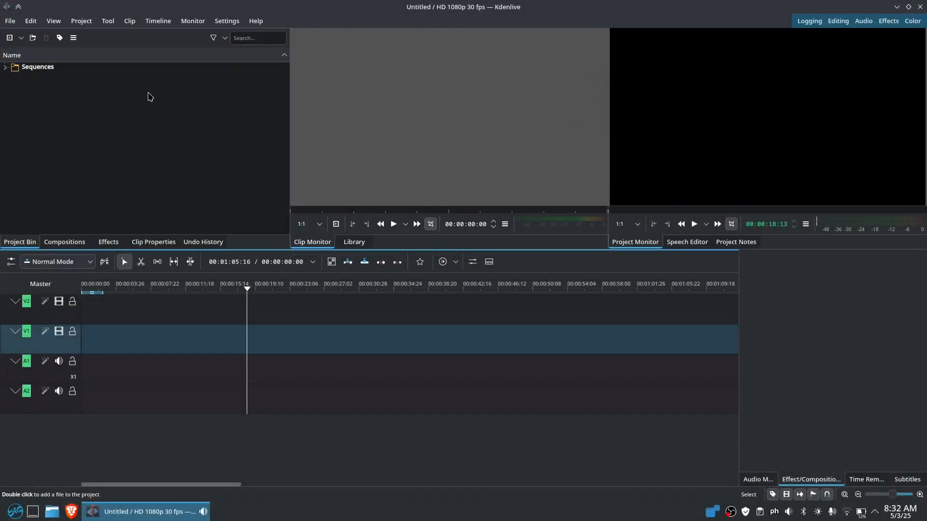
left_click(83, 93)
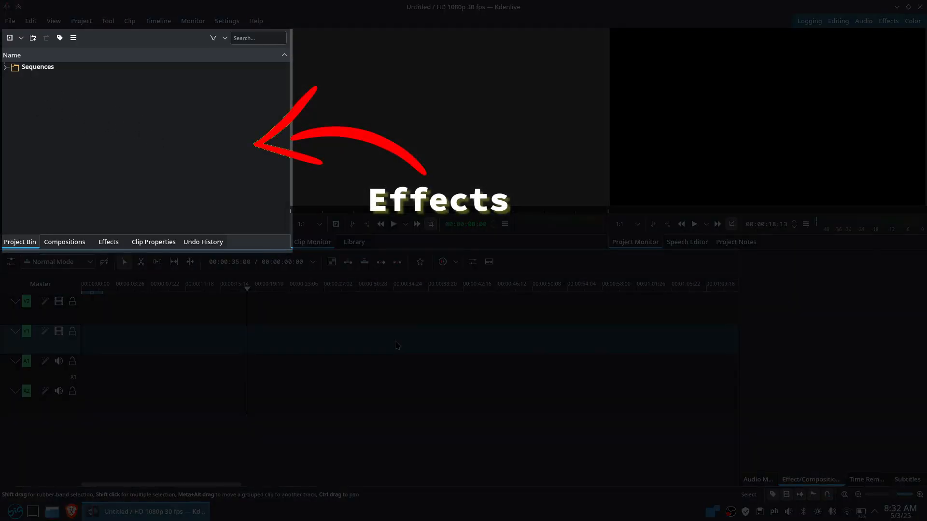
Open the effects library and drag Chroma Key: Advanced toward track V1
left_click(108, 242)
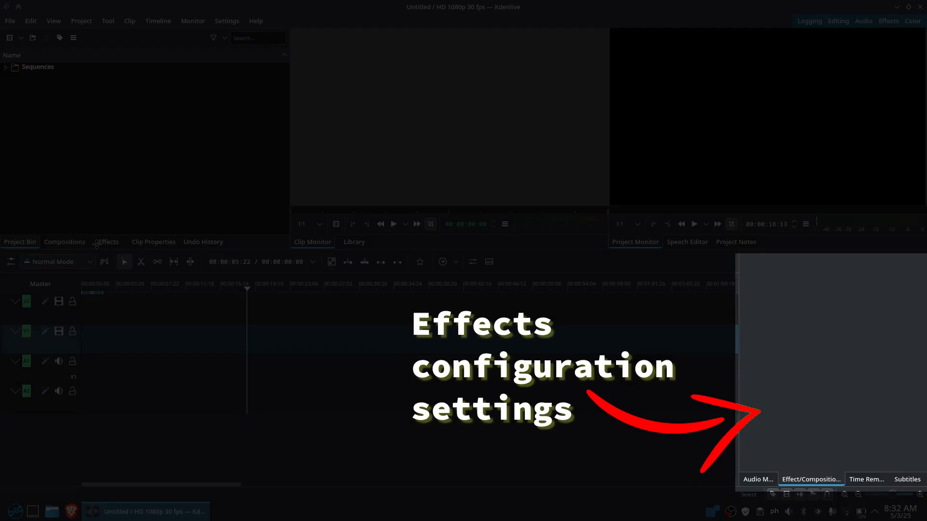
left_click(108, 242)
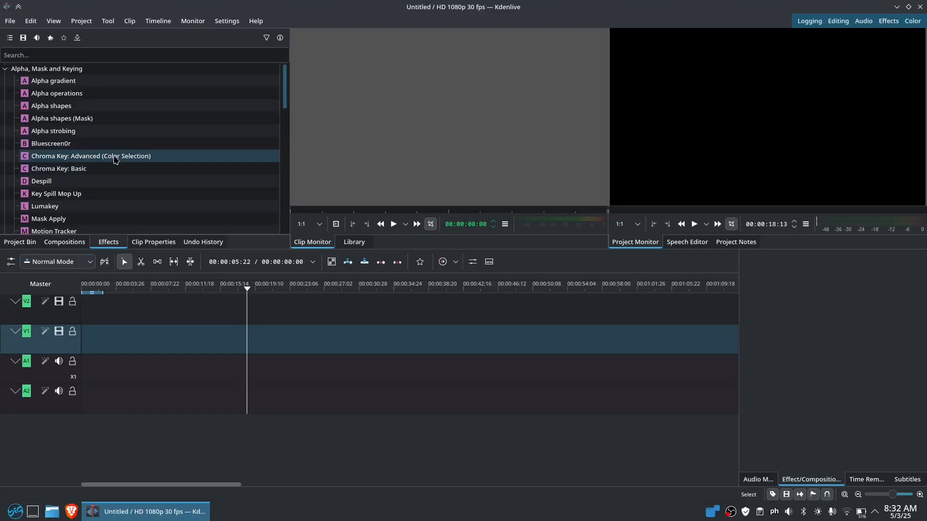
left_click_drag(115, 159, 162, 171)
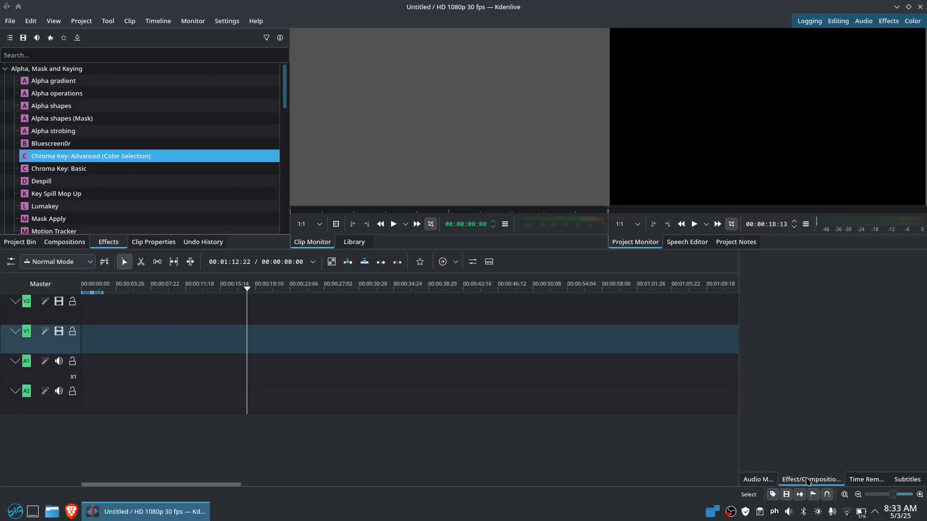
Show the audio mixer, then insert an audio-video track pair above V2, creating V3 and A3
left_click(763, 483)
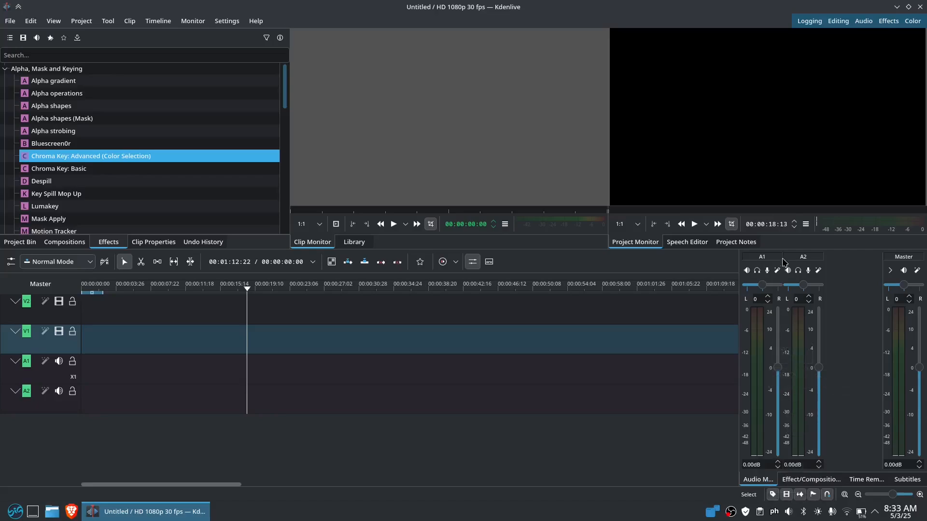
right_click(5, 405)
left_click(32, 410)
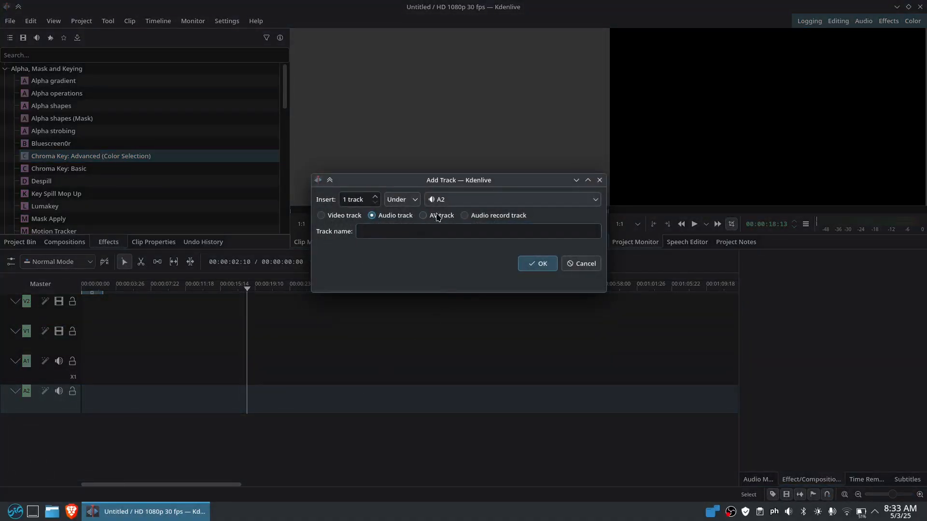
left_click(441, 216)
left_click(411, 205)
left_click(400, 216)
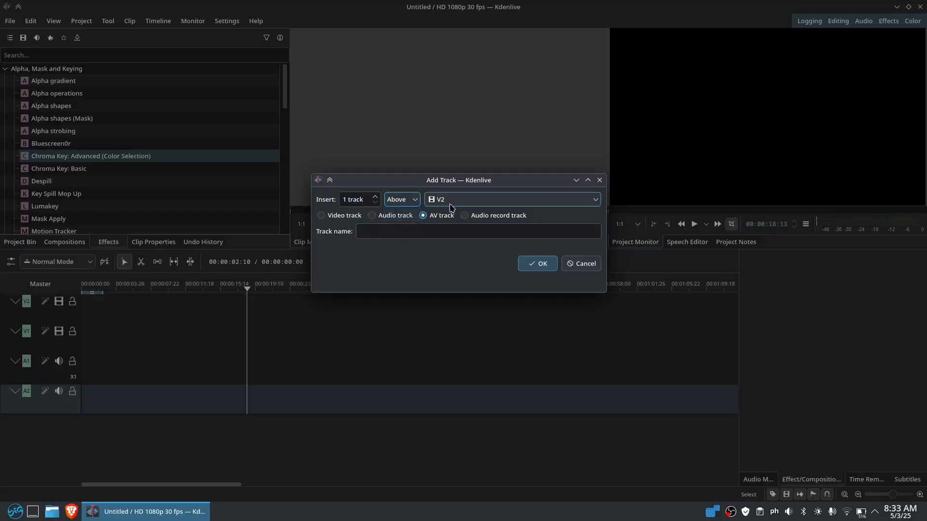
left_click(451, 200)
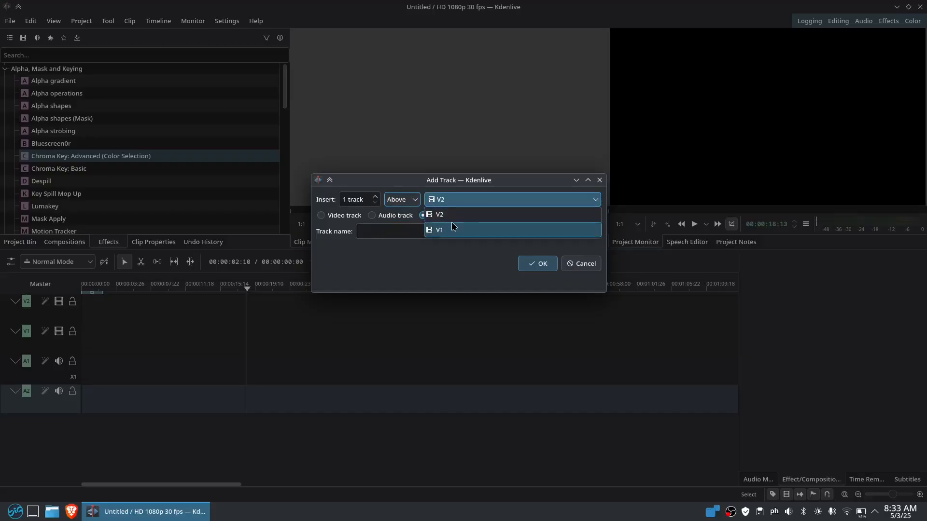
left_click(349, 203)
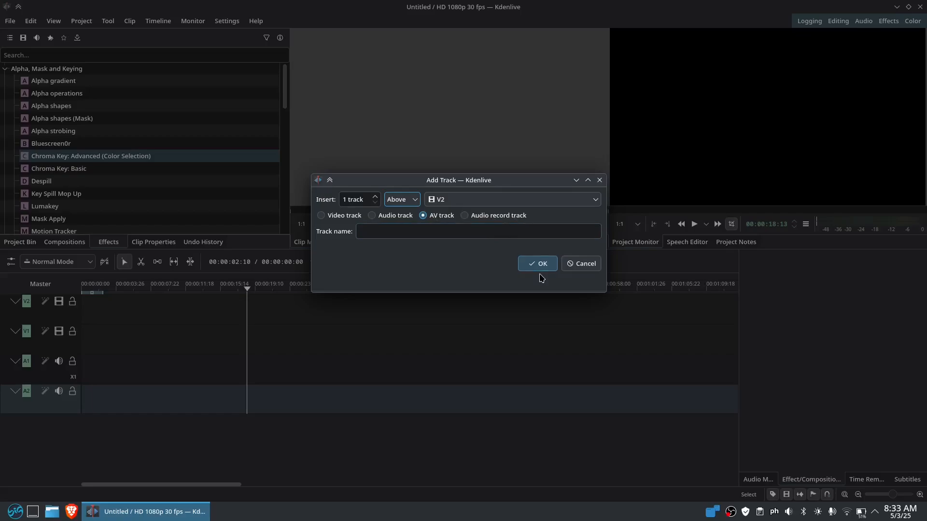
left_click(524, 264)
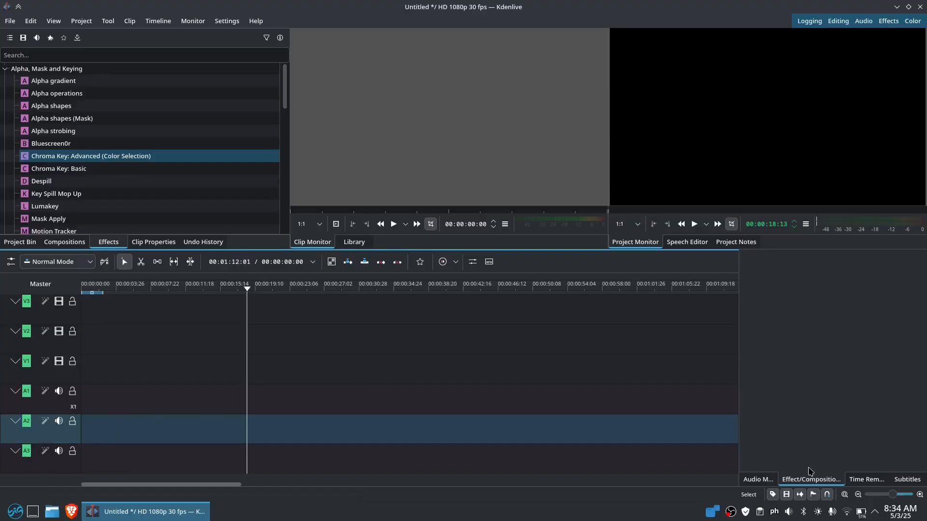
Expand Alpha, Mask and Keying, then select Obscure and try dragging it onto a track
left_click(756, 483)
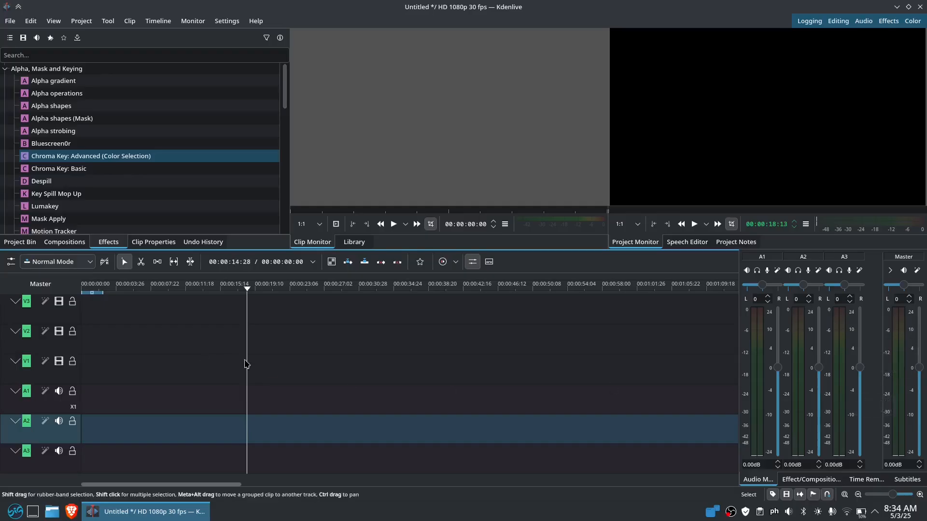
scroll(184, 174, "down", 3)
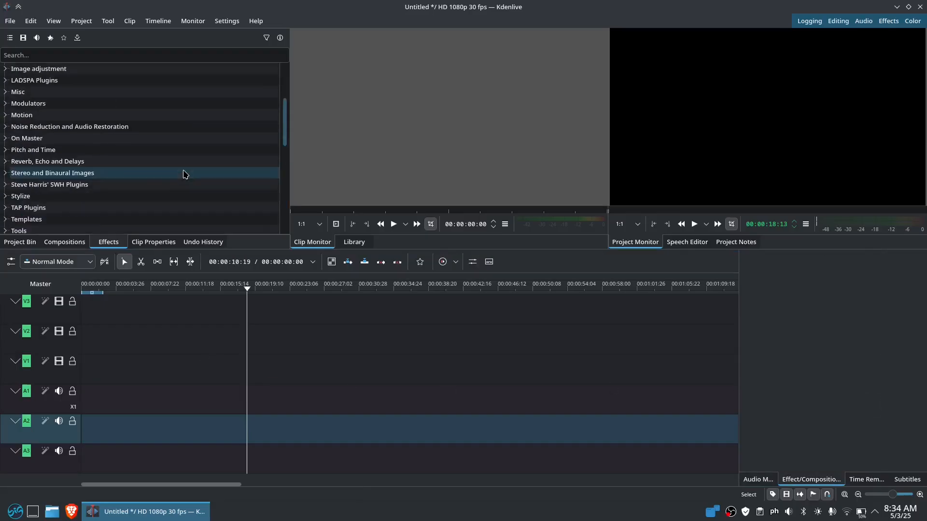
scroll(184, 175, "up", 3)
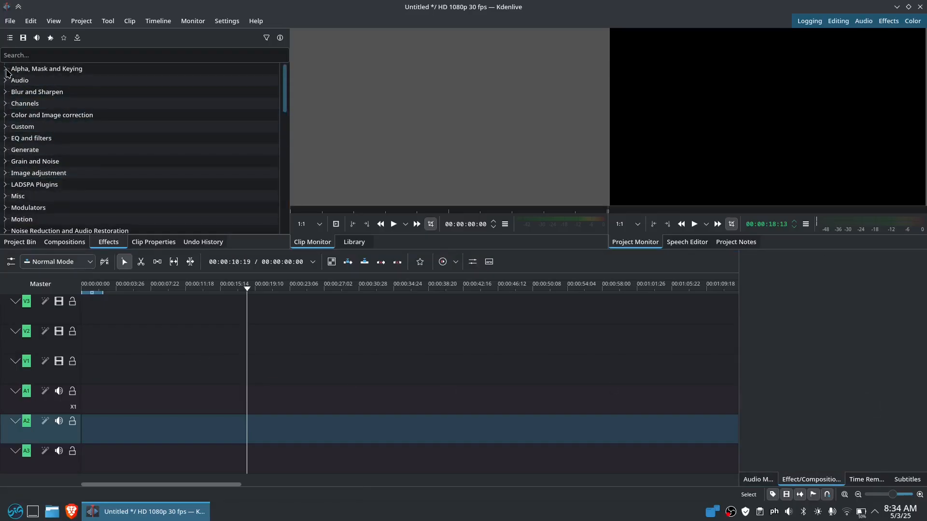
left_click(5, 69)
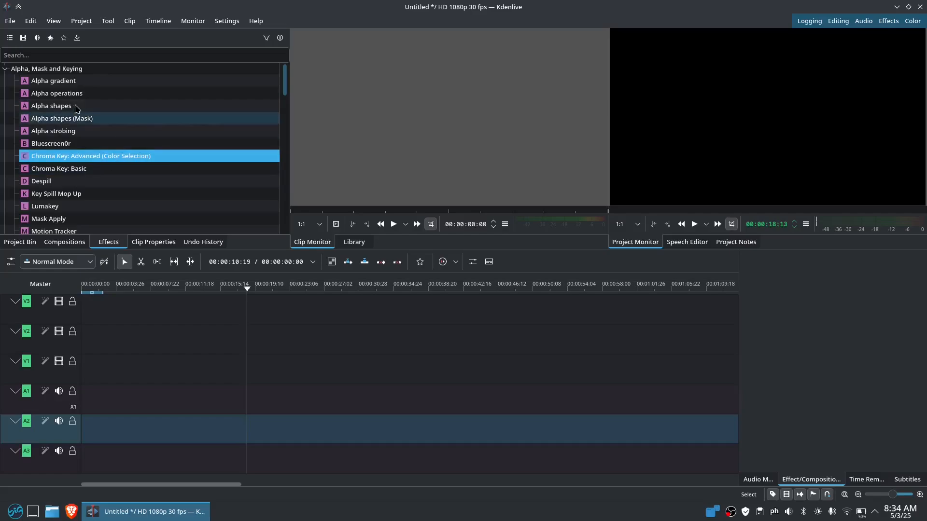
scroll(153, 133, "down", 2)
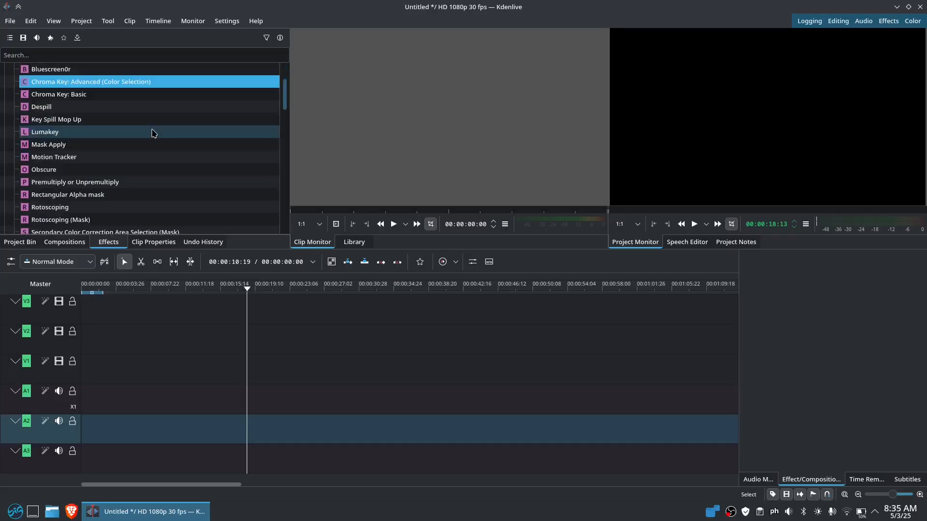
left_click(111, 173)
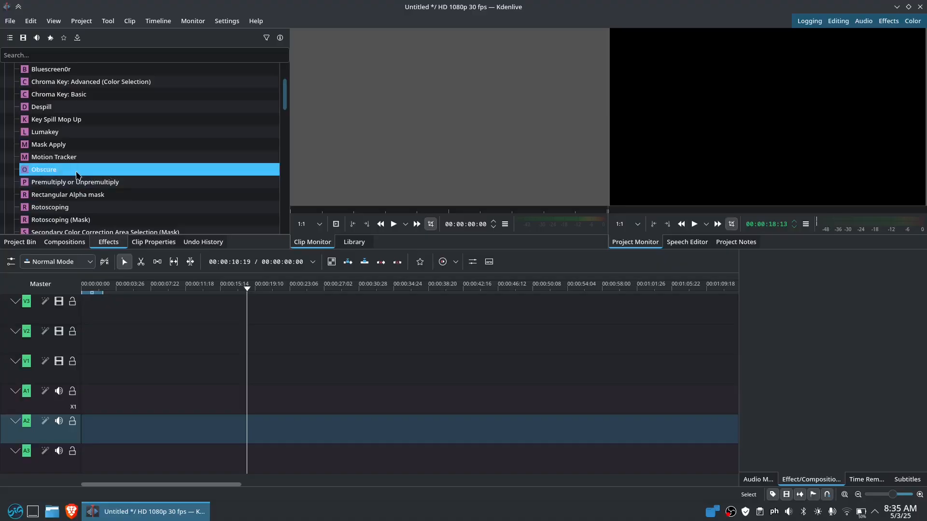
left_click_drag(78, 172, 119, 172)
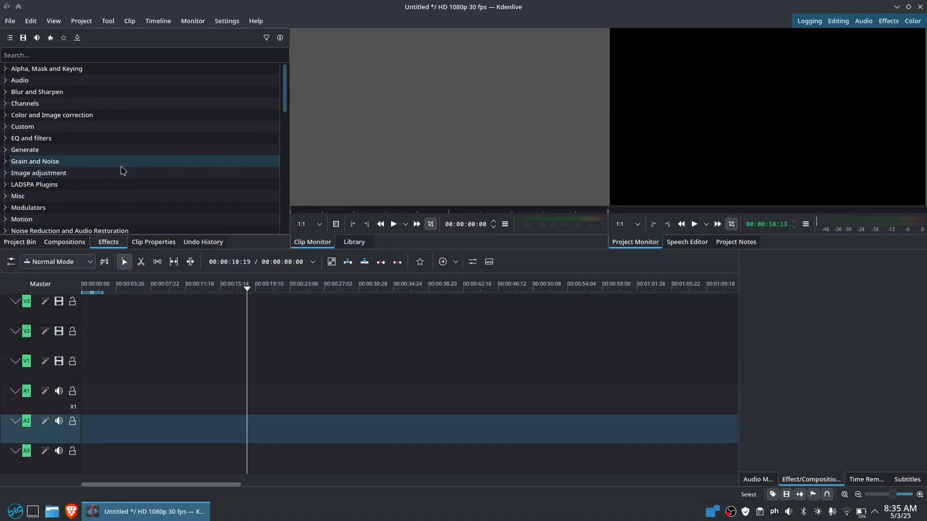
Expand Volume and Dynamics and select the Mute and Volume effects
scroll(101, 193, "down", 5)
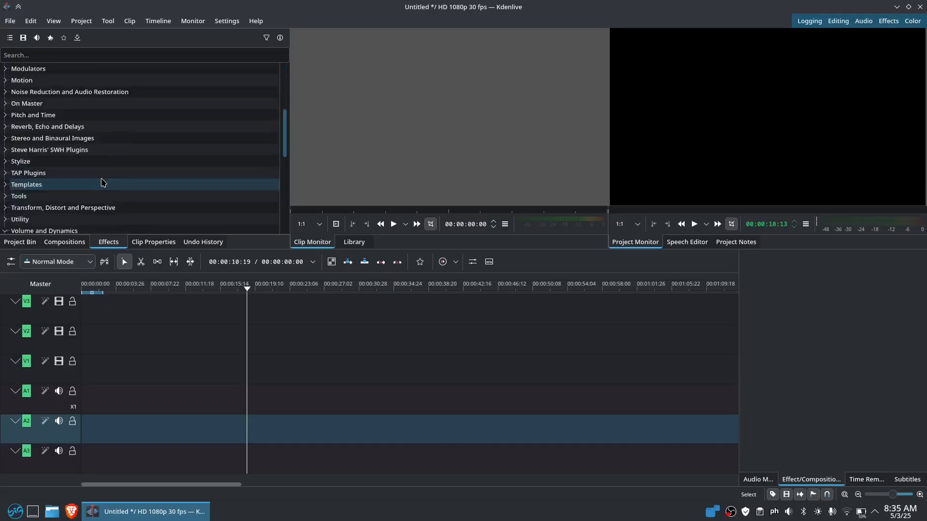
left_click(13, 195)
scroll(145, 159, "down", 2)
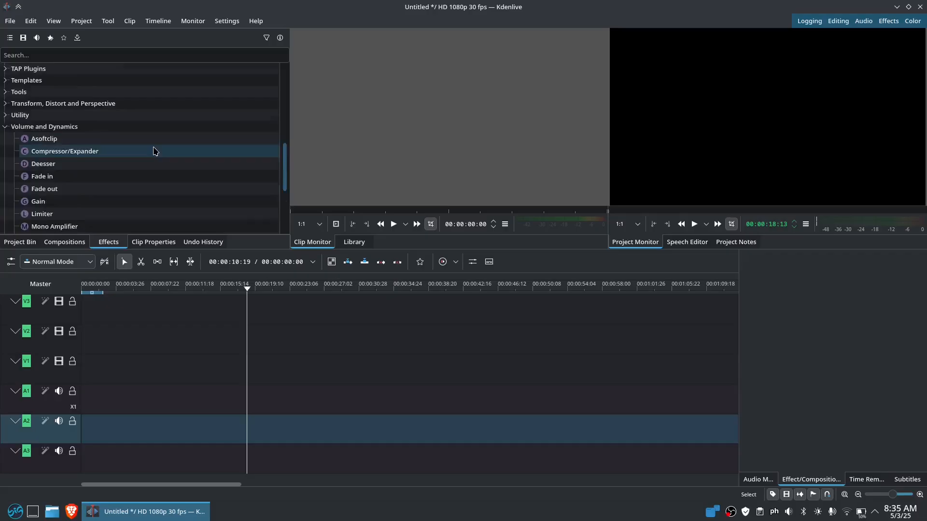
scroll(154, 152, "down", 2)
left_click(65, 171)
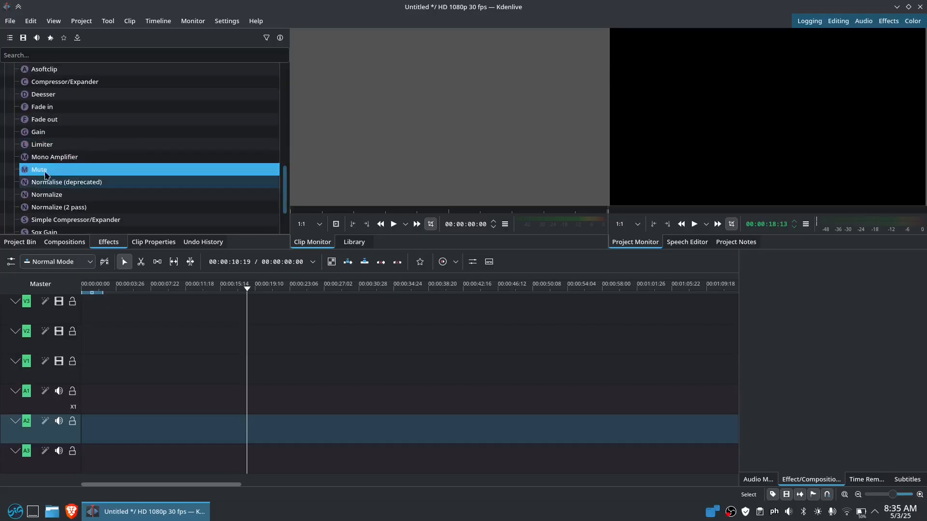
scroll(68, 193, "down", 2)
left_click(66, 196)
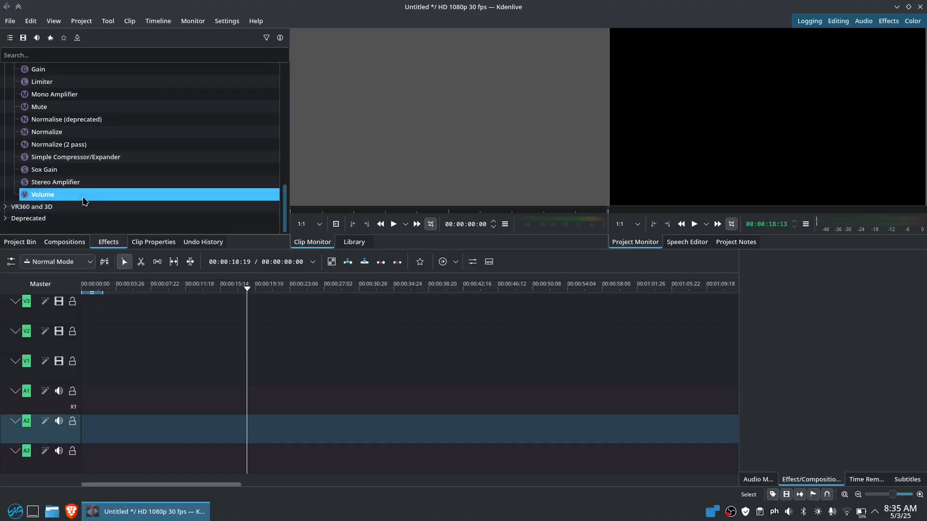
Collapse Volume and Dynamics and expand Transform, Distort and Perspective
scroll(84, 202, "up", 3)
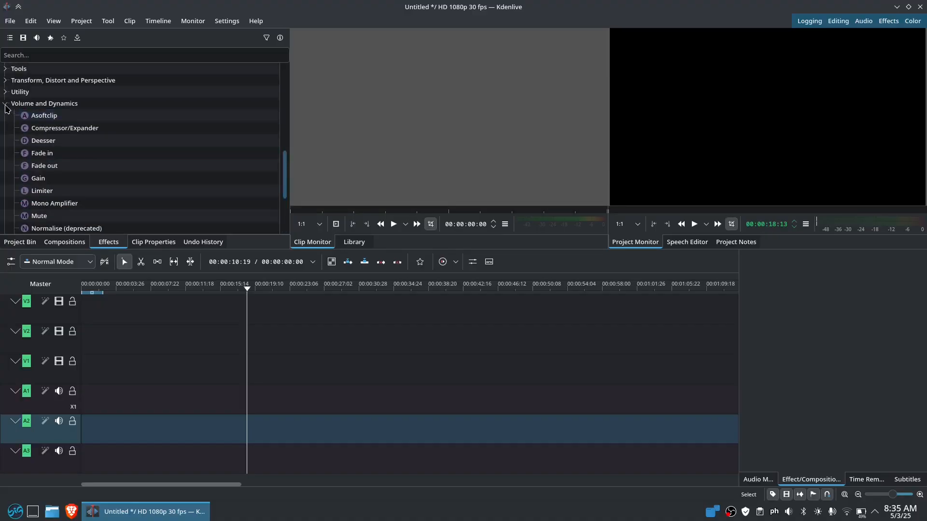
left_click(5, 104)
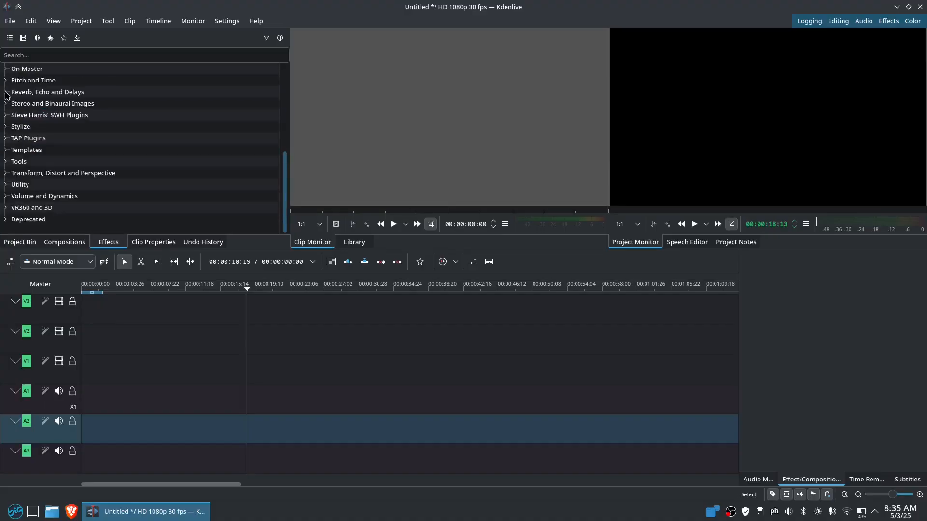
left_click(6, 174)
scroll(182, 155, "down", 8)
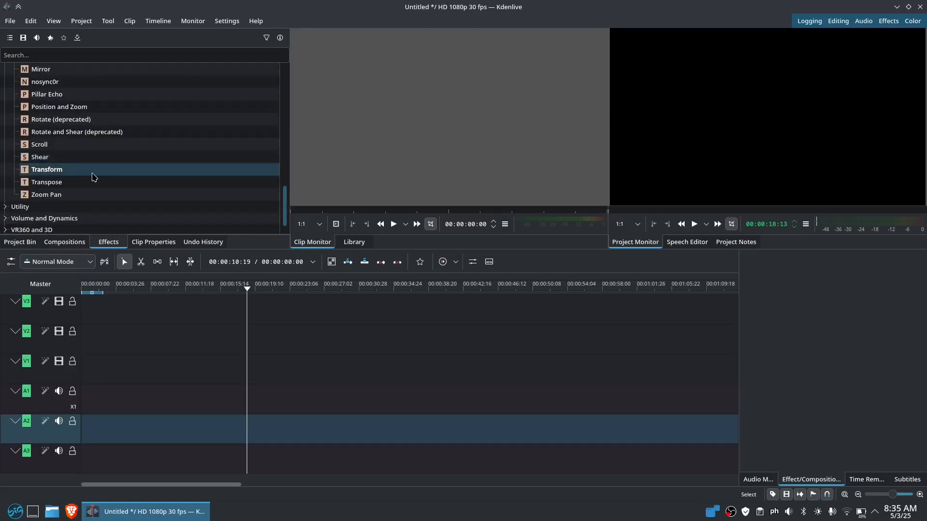
Select the Transform effect and scroll the effects list back toward the top
left_click(94, 177)
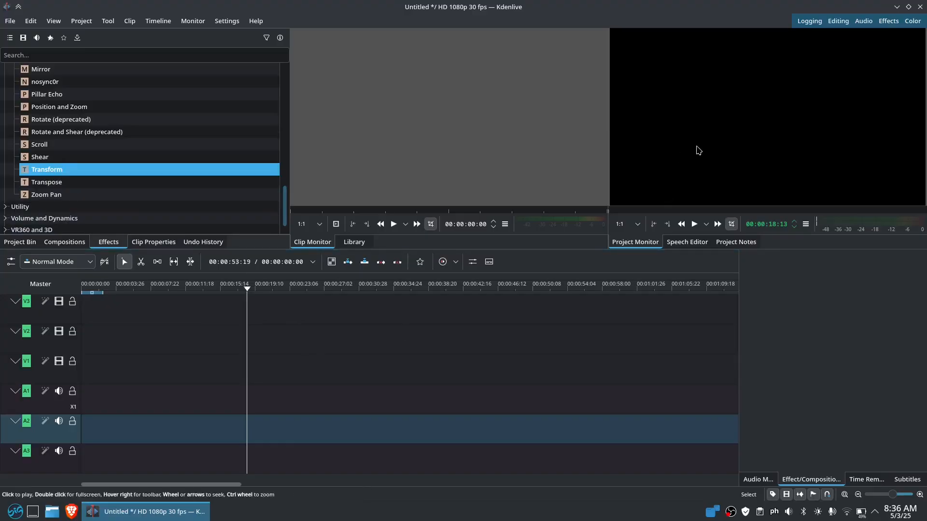
scroll(165, 163, "up", 5)
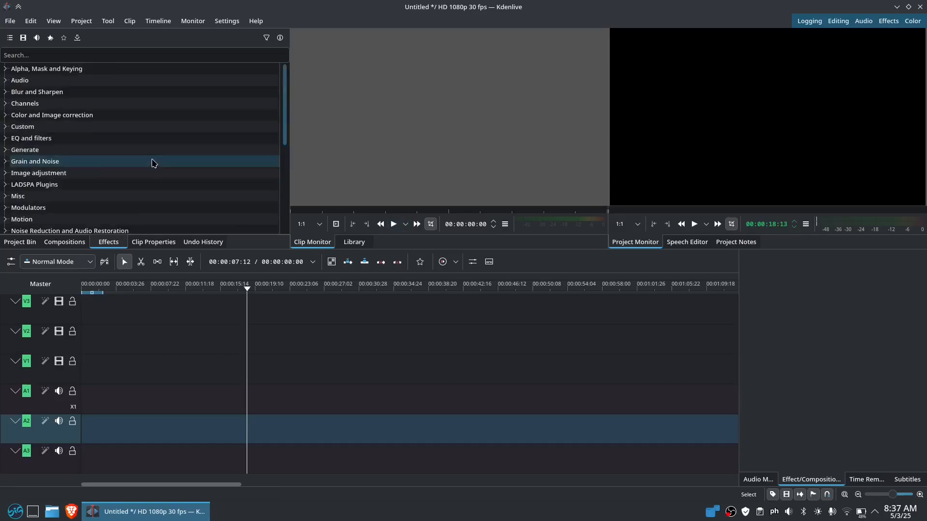
scroll(136, 179, "down", 2)
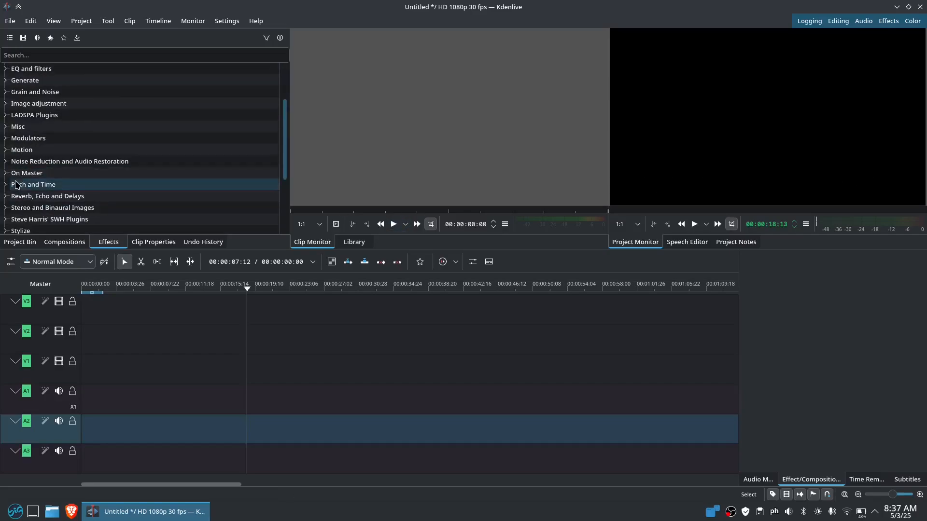
left_click(6, 151)
scroll(170, 139, "down", 1)
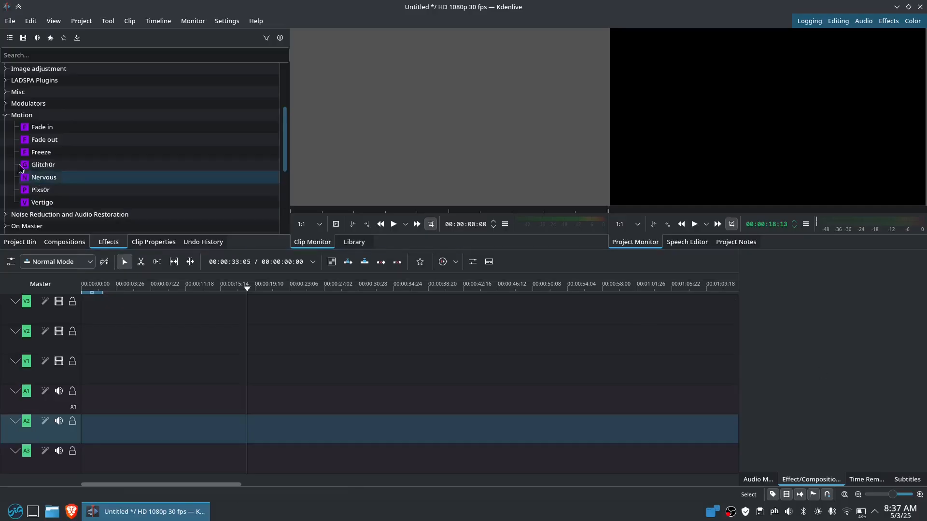
left_click_drag(68, 166, 143, 177)
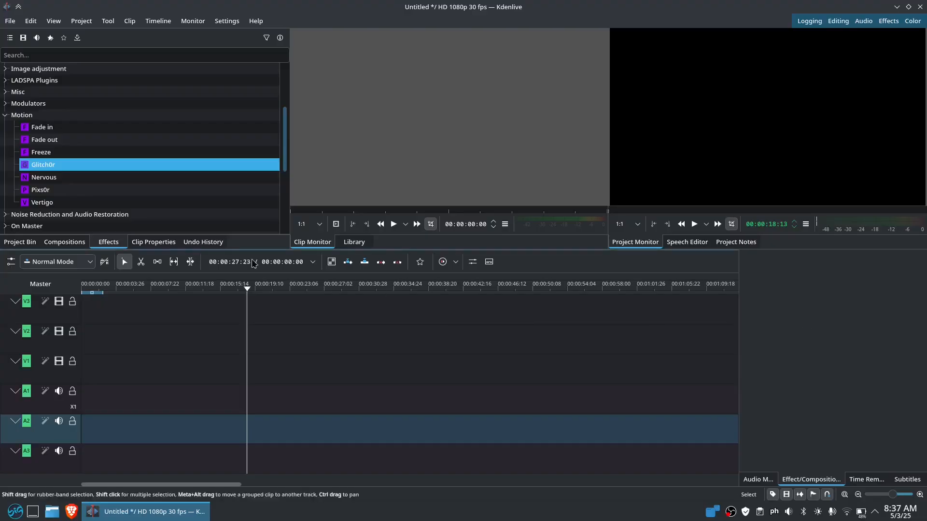
left_click(63, 203)
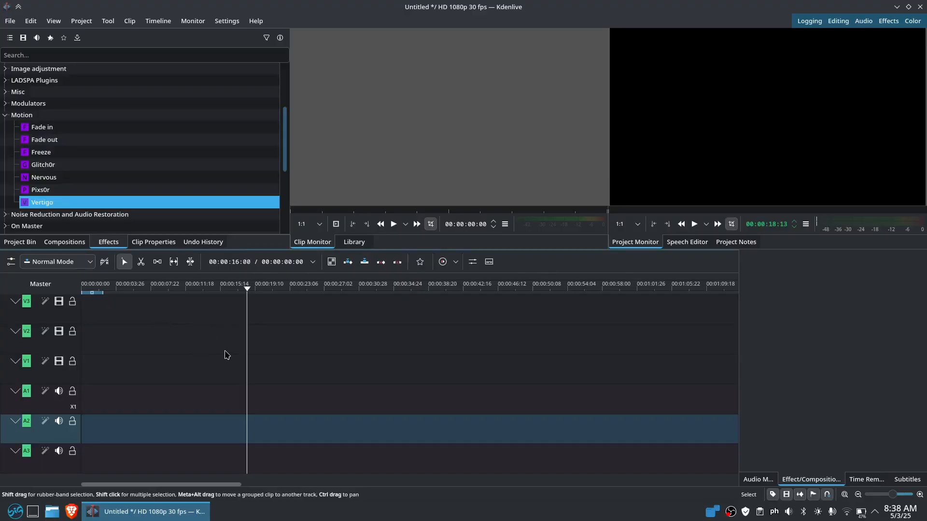
scroll(168, 156, "up", 1)
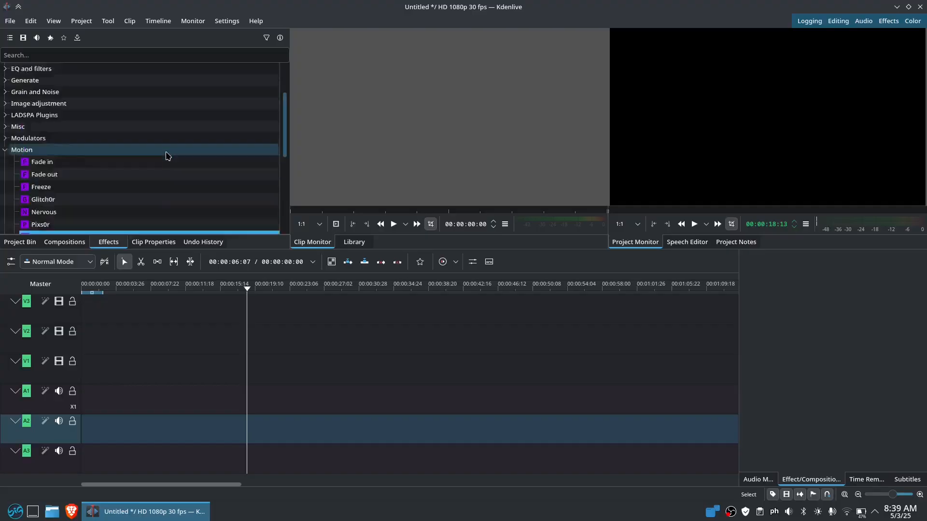
scroll(167, 155, "up", 2)
scroll(178, 162, "down", 4)
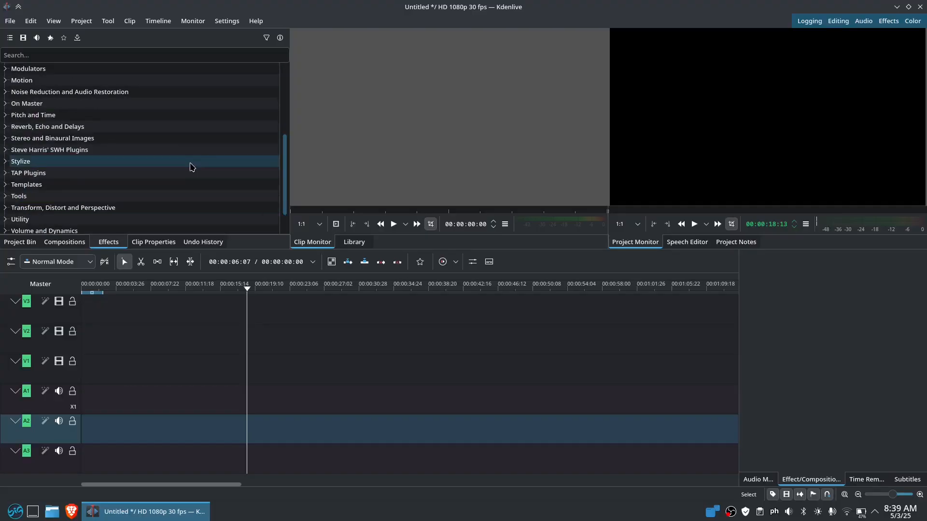
Expand Noise Reduction and Audio Restoration, drag Noise Suppressor for Voice out and back, then reach Stylize
left_click(6, 92)
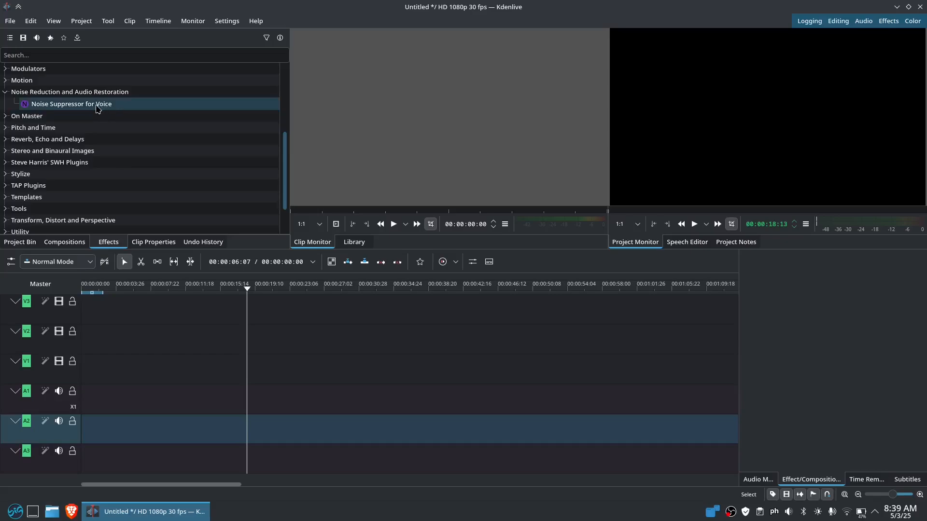
left_click_drag(100, 108, 183, 457)
left_click_drag(171, 430, 134, 128)
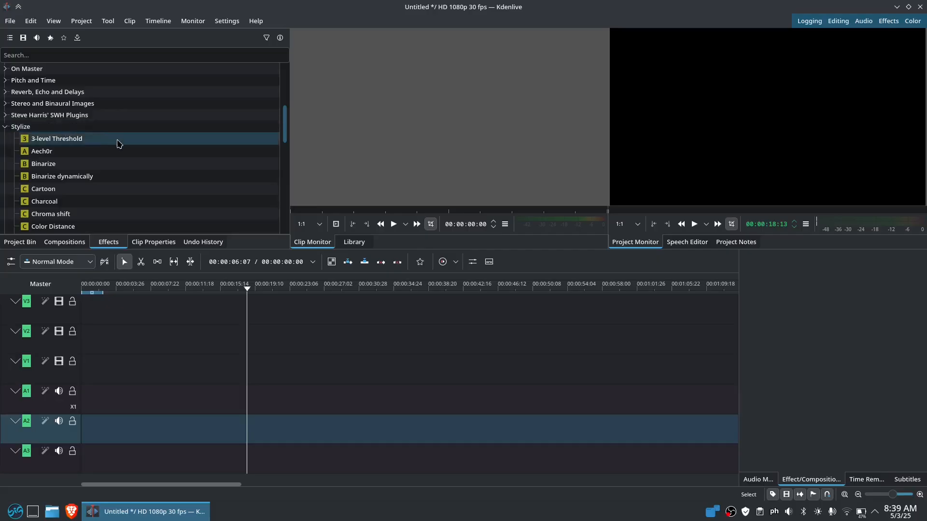
scroll(119, 143, "down", 2)
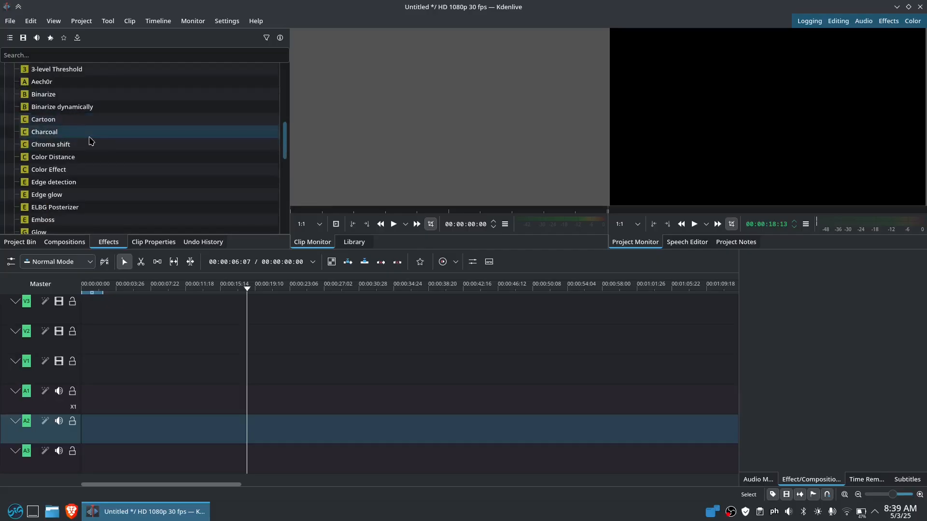
scroll(124, 135, "down", 2)
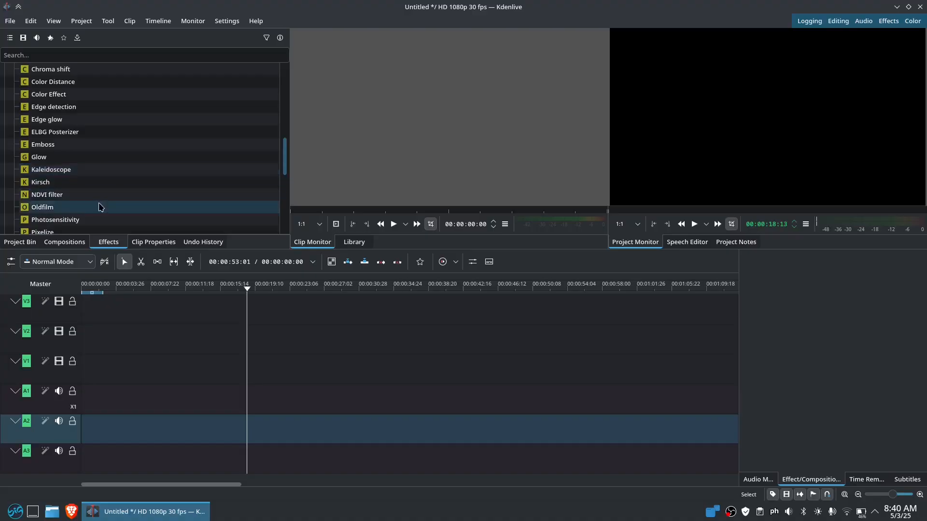
scroll(87, 175, "down", 2)
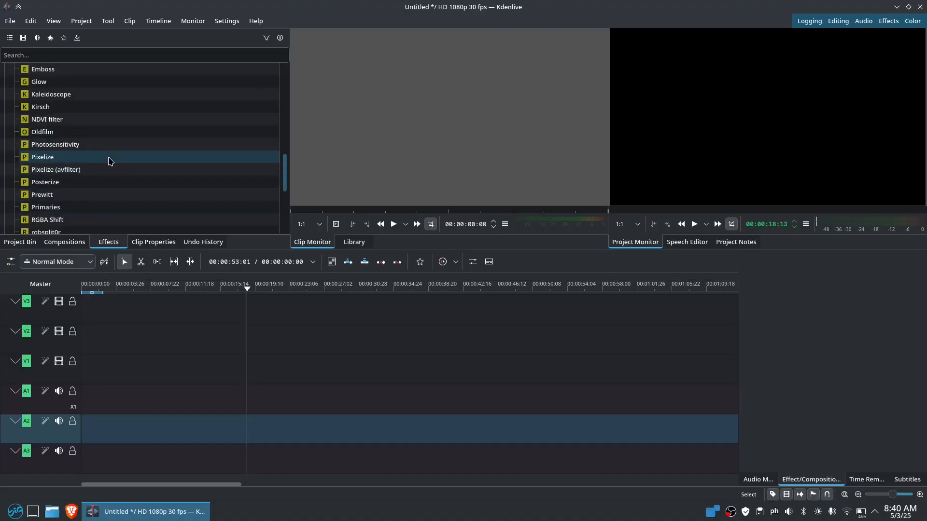
scroll(111, 160, "down", 2)
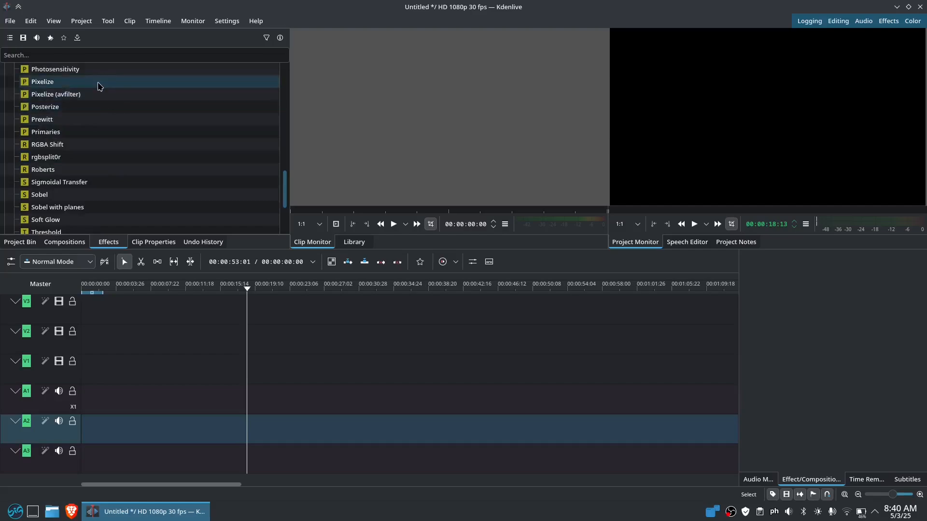
scroll(128, 175, "down", 2)
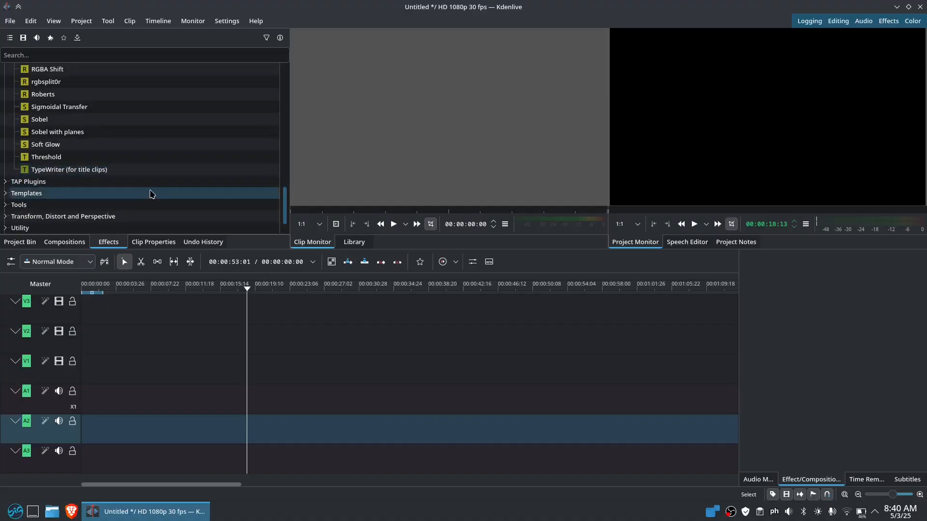
scroll(24, 135, "up", 10)
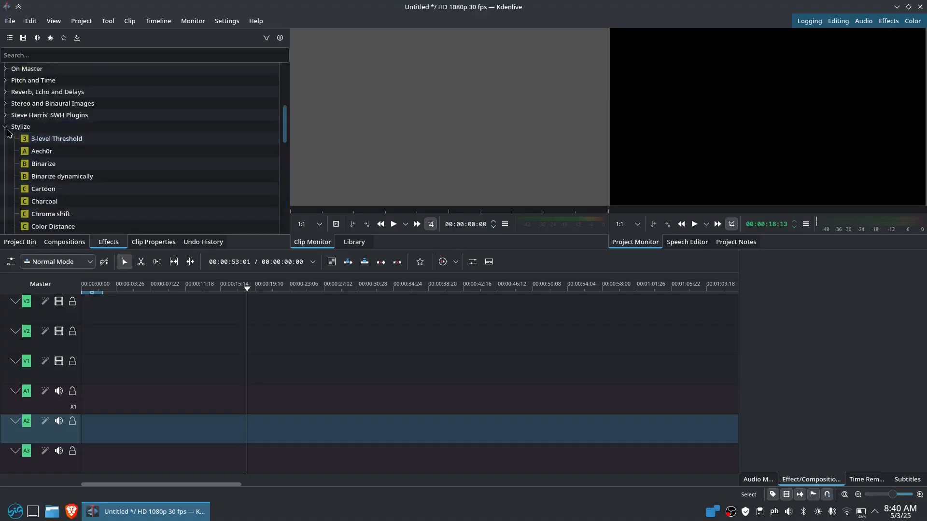
Collapse Stylize, confirm version 24.12.2 in About Kdenlive, and return to the effect categories
left_click(5, 127)
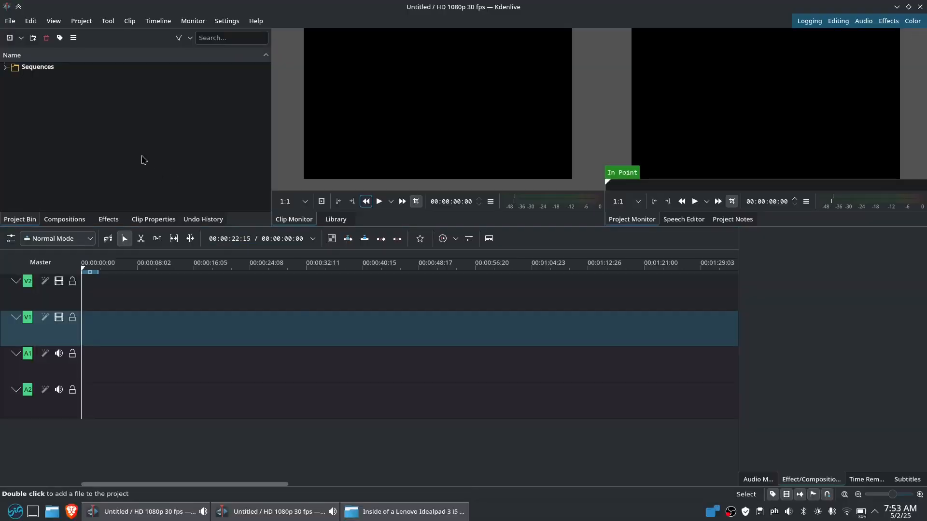
left_click(256, 21)
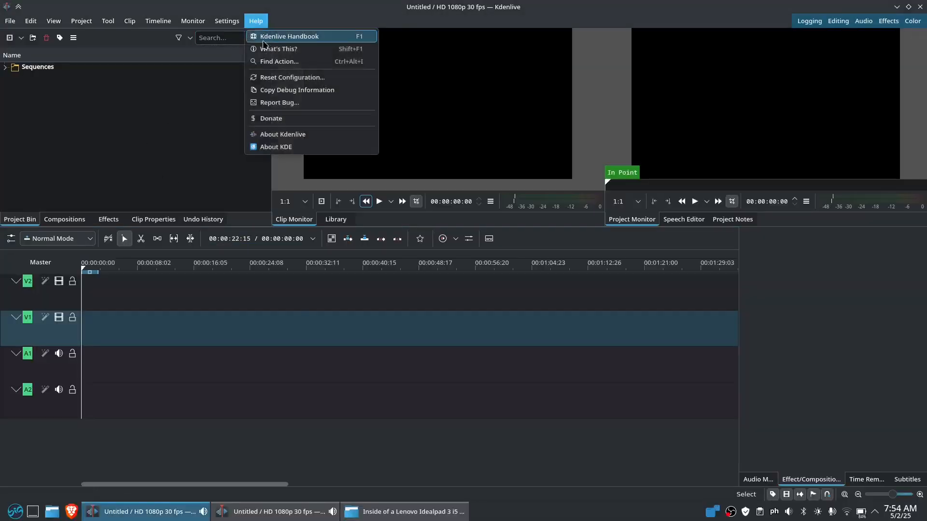
left_click(280, 134)
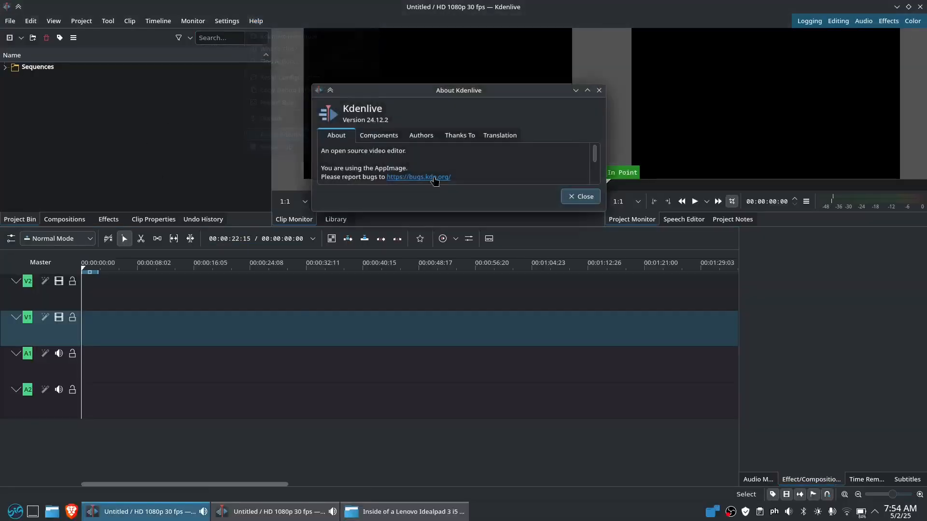
left_click(581, 197)
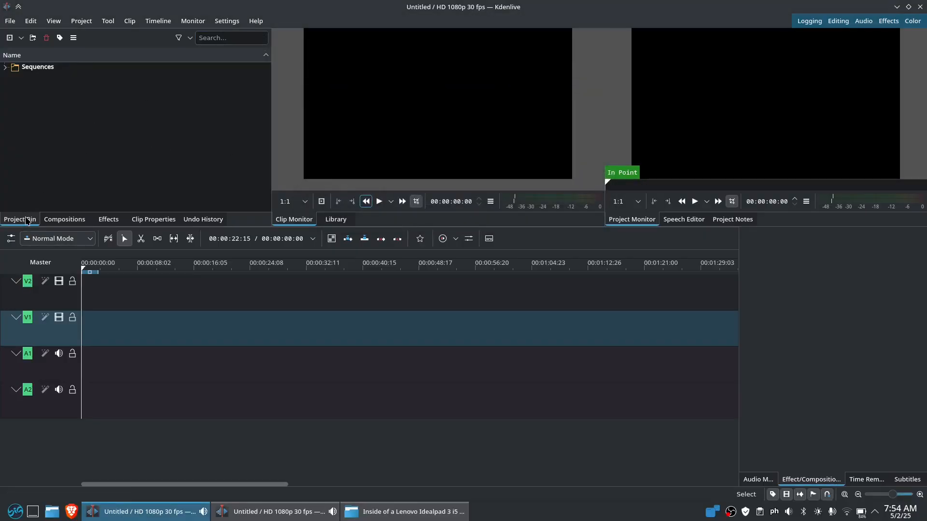
left_click(108, 220)
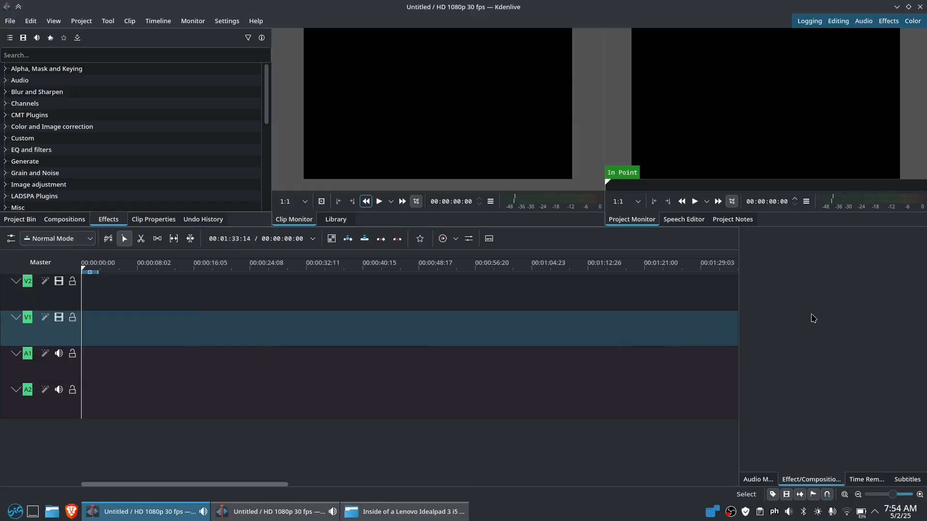
In the second Kdenlive window, check the About dialog shows version 25.04.0 and close it
left_click(757, 480)
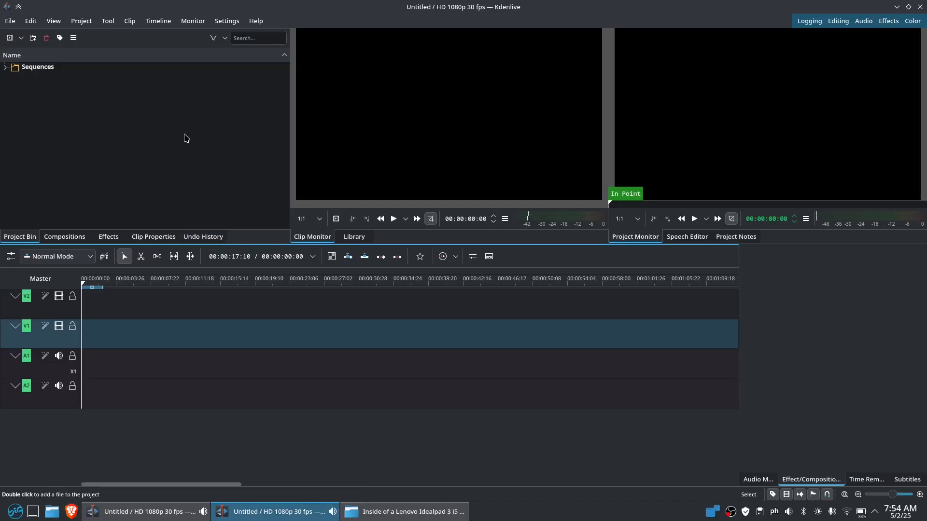
left_click(233, 22)
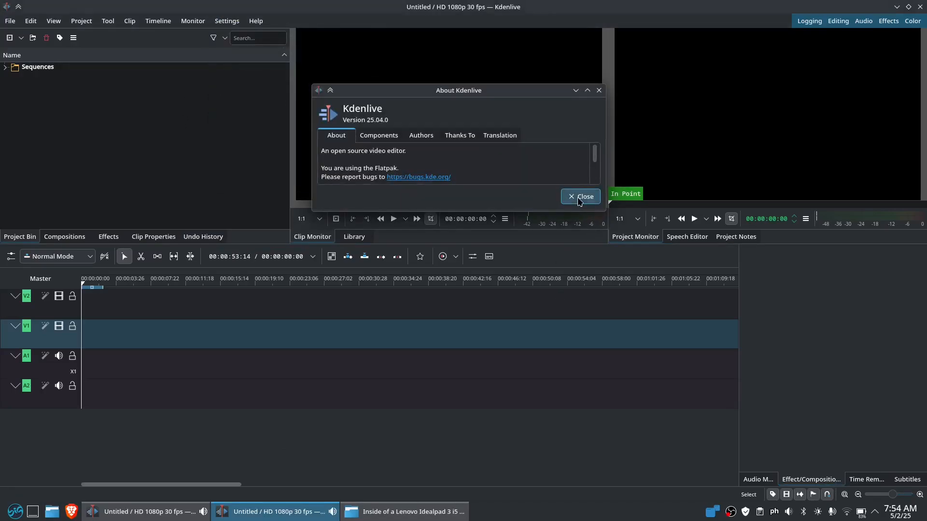
left_click(573, 198)
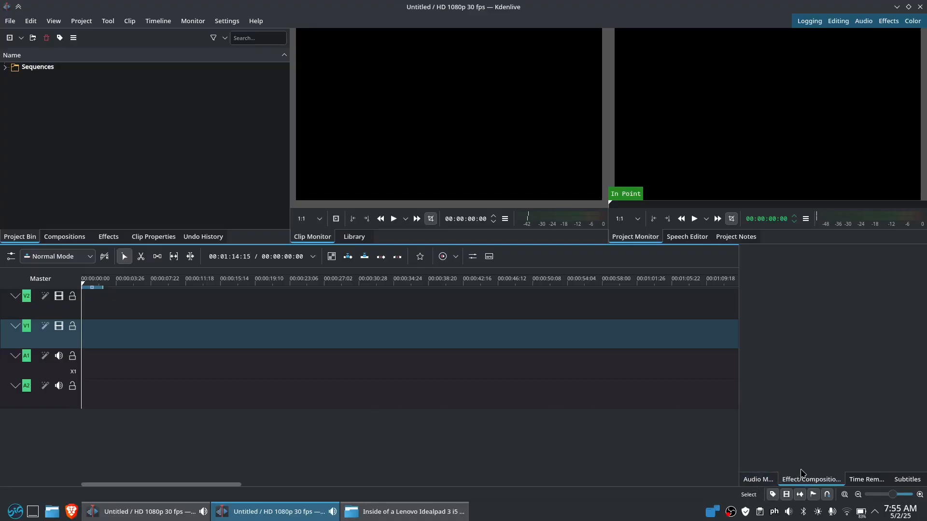
left_click(755, 480)
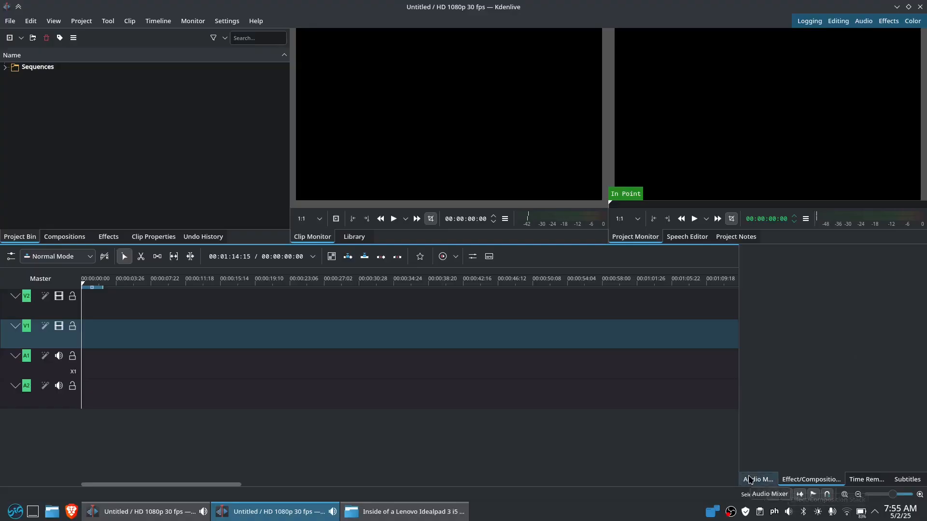
left_click(797, 480)
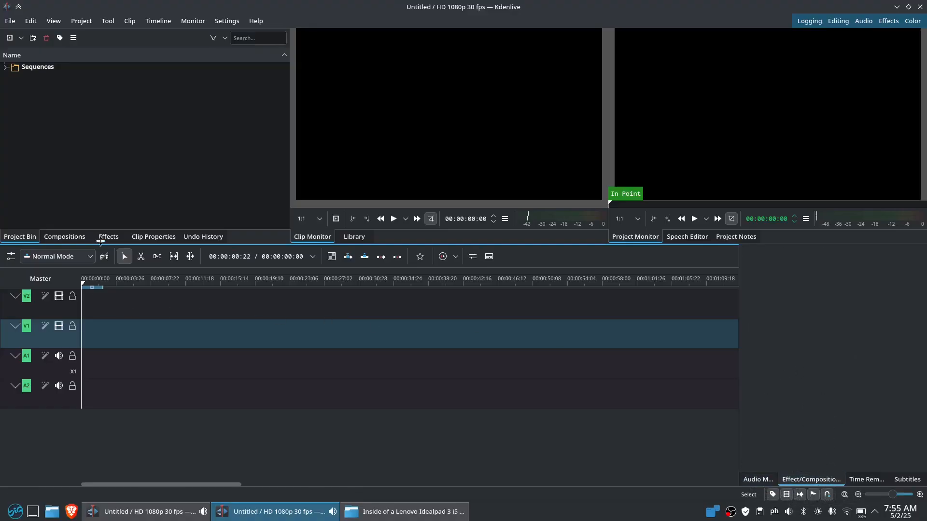
left_click(109, 237)
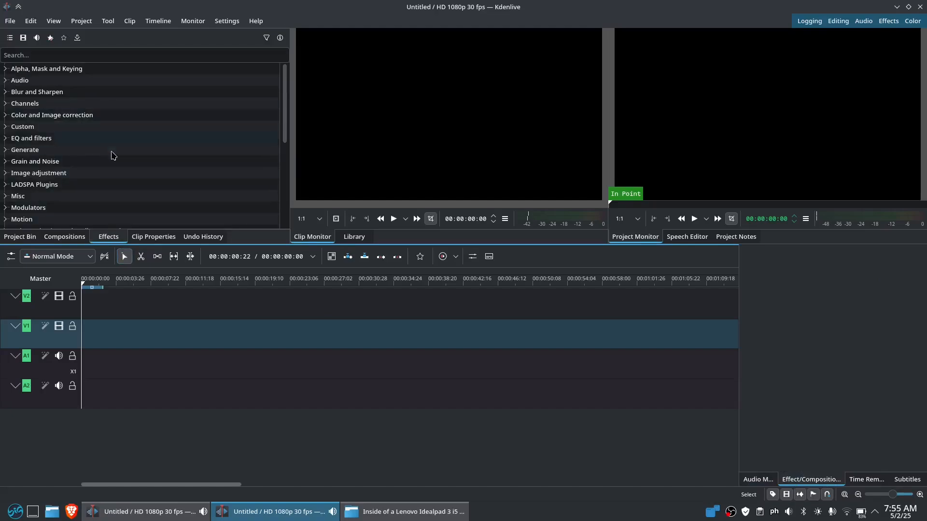
left_click(5, 129)
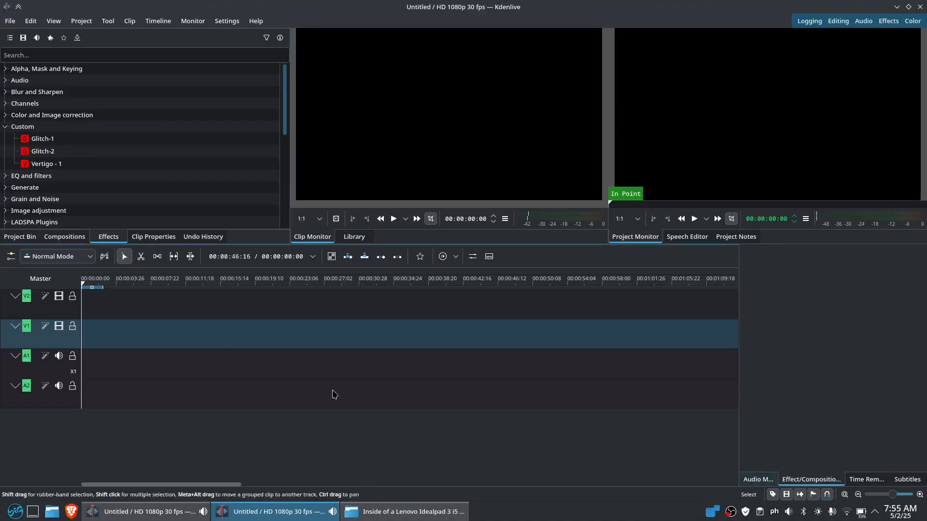
mouse_move(383, 517)
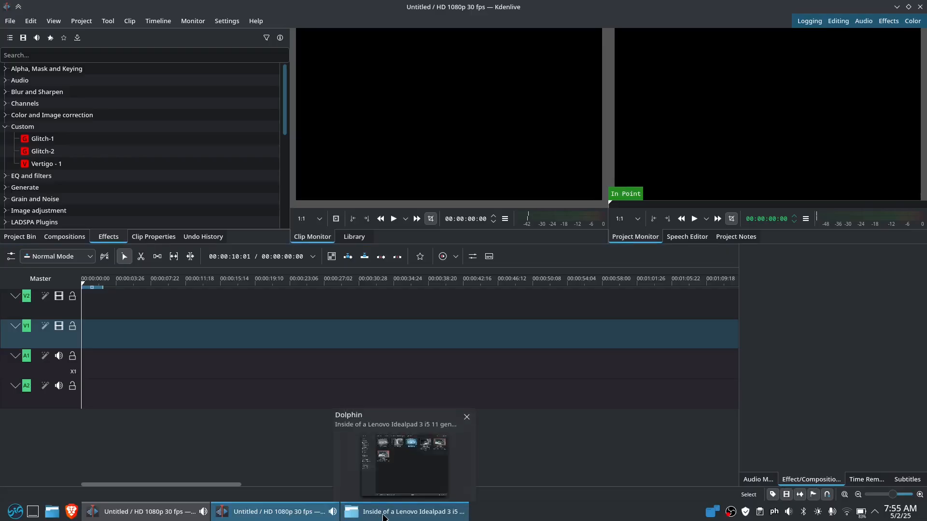
left_click(20, 237)
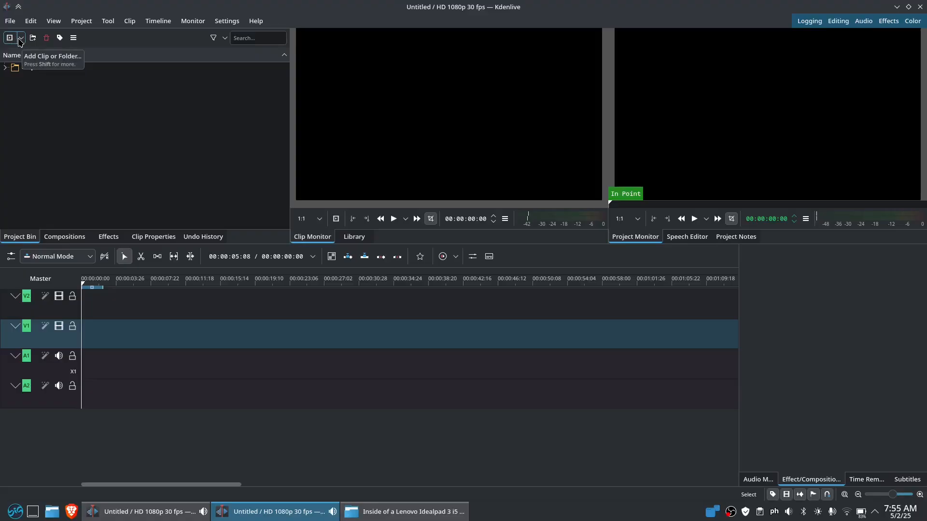
Import MVI_4454.MOV via Add Clip or Folder, enlarging the file dialog to see thumbnails
left_click(21, 39)
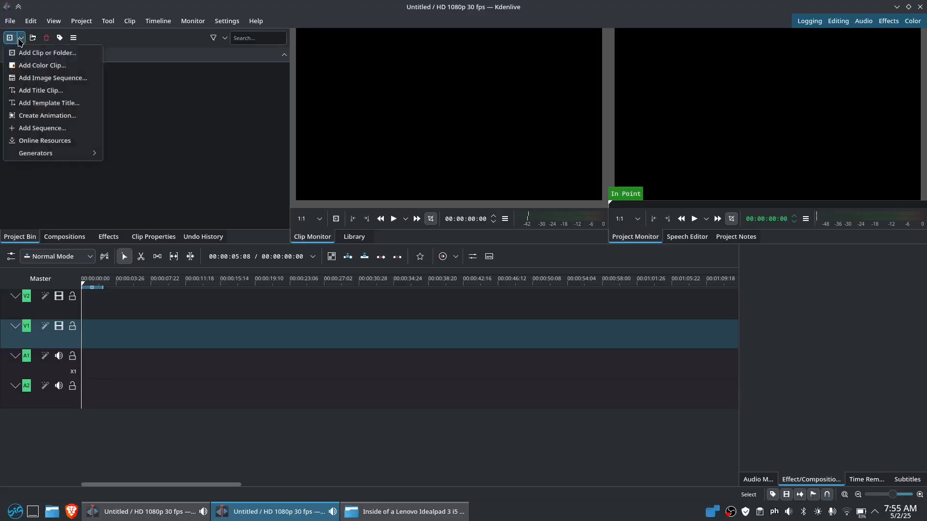
left_click(48, 53)
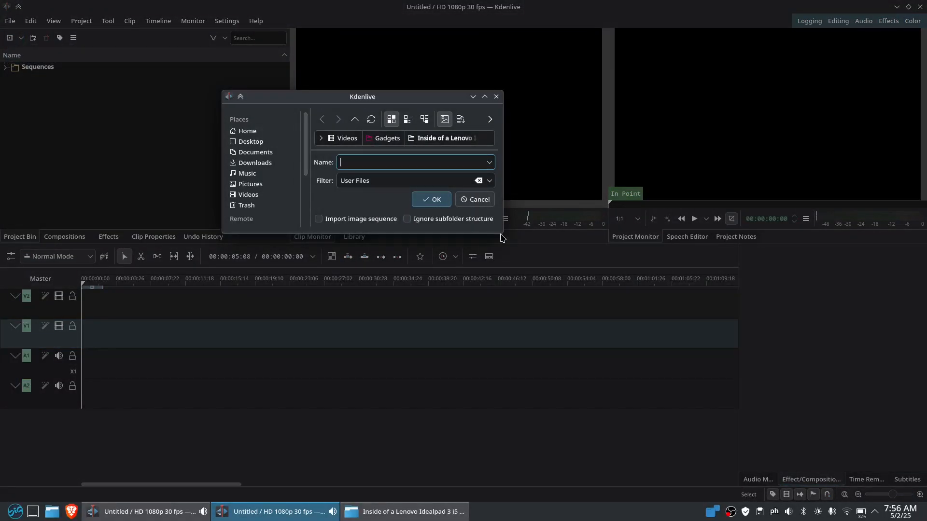
left_click_drag(504, 234, 715, 438)
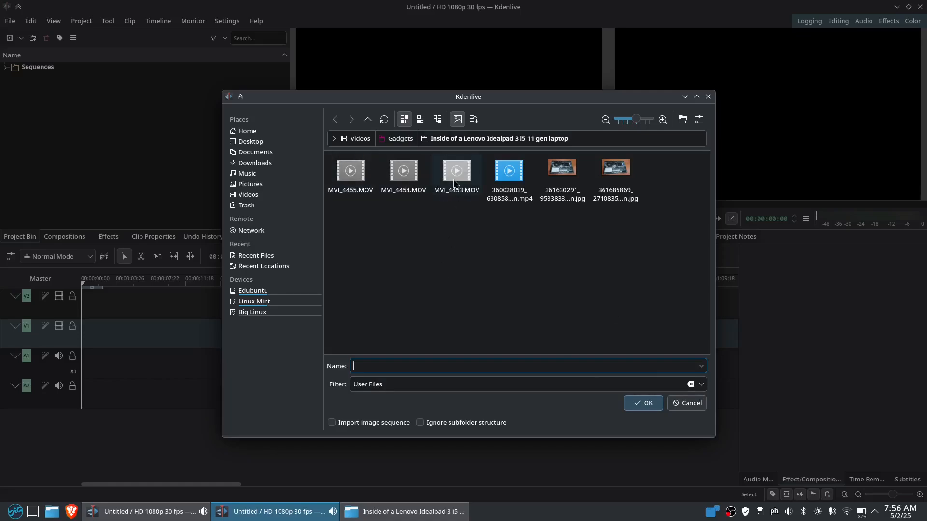
left_click(350, 184)
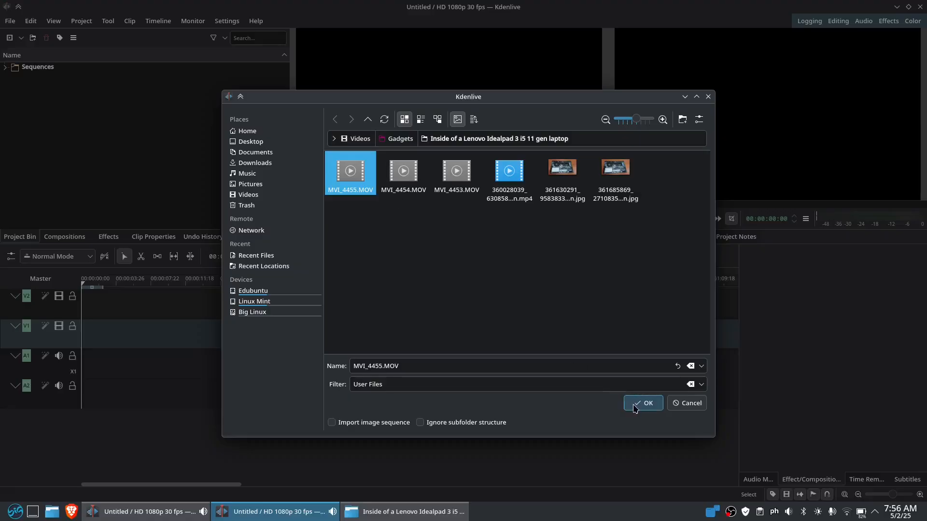
left_click(405, 184)
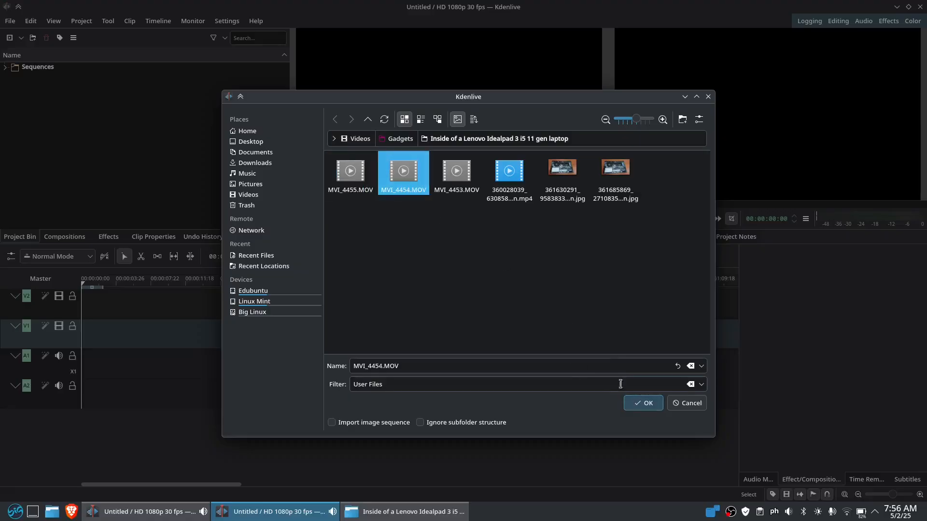
left_click(635, 408)
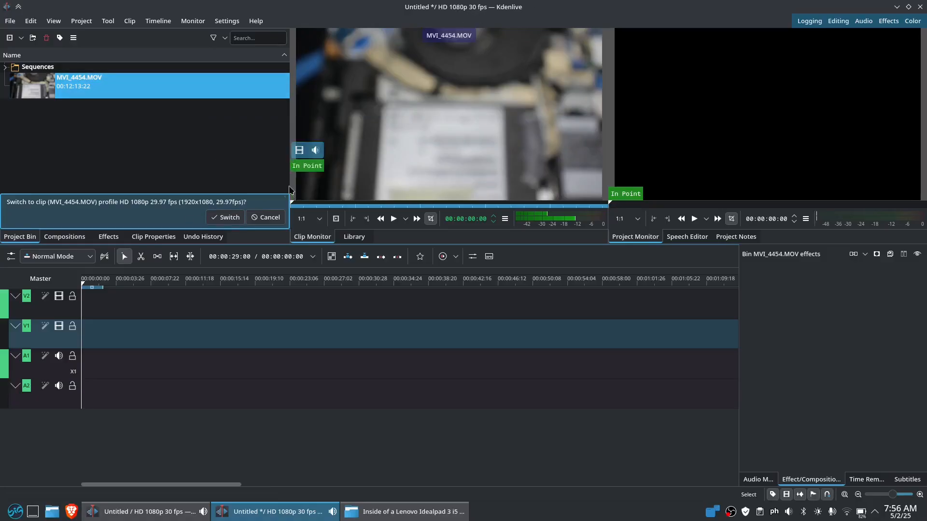
Keep the current 30 fps project profile and bring the second Kdenlive window and Dolphin forward
left_click(275, 220)
mouse_move(368, 188)
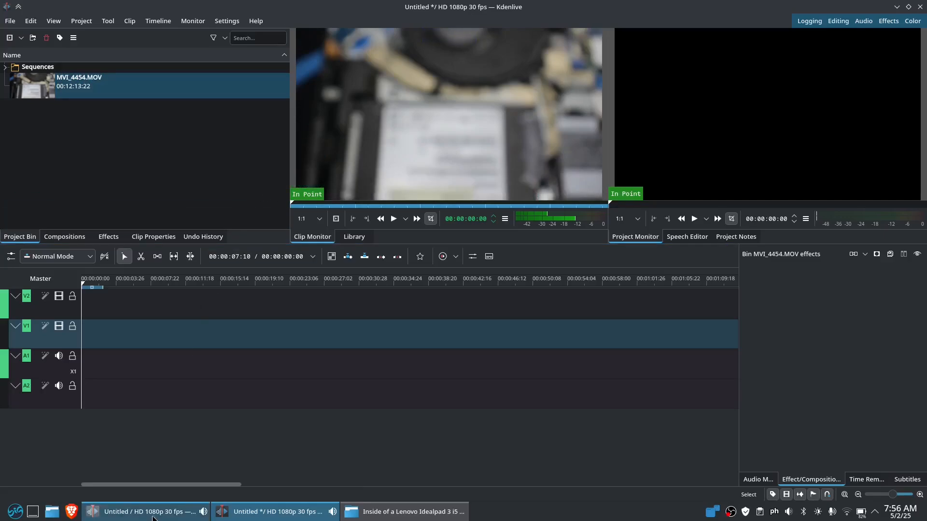
left_click(154, 513)
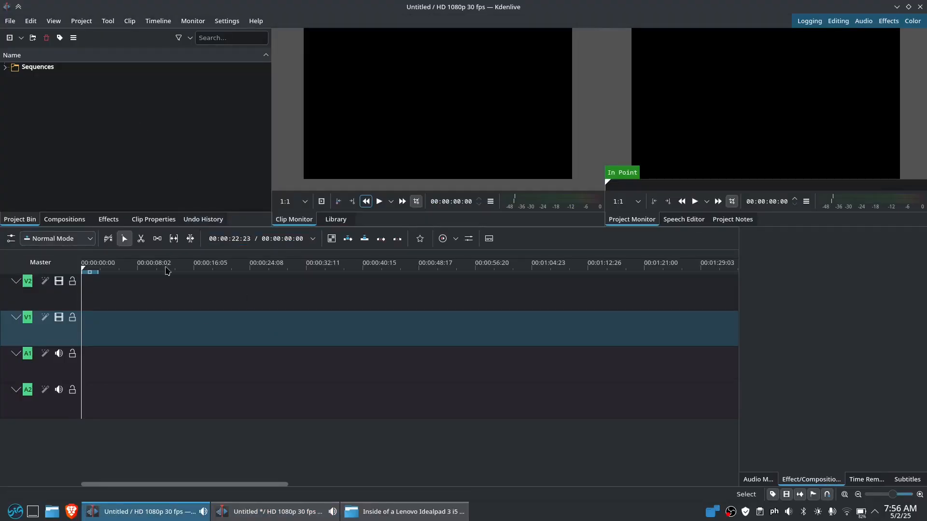
left_click(386, 513)
mouse_move(622, 80)
left_mouse_down()
mouse_move(615, 62)
mouse_move(493, 104)
mouse_move(611, 78)
left_mouse_up()
Drag MVI_4455.MOV into the second project's bin, keep its profile, and switch back
left_click_drag(431, 100, 195, 130)
left_click(221, 4)
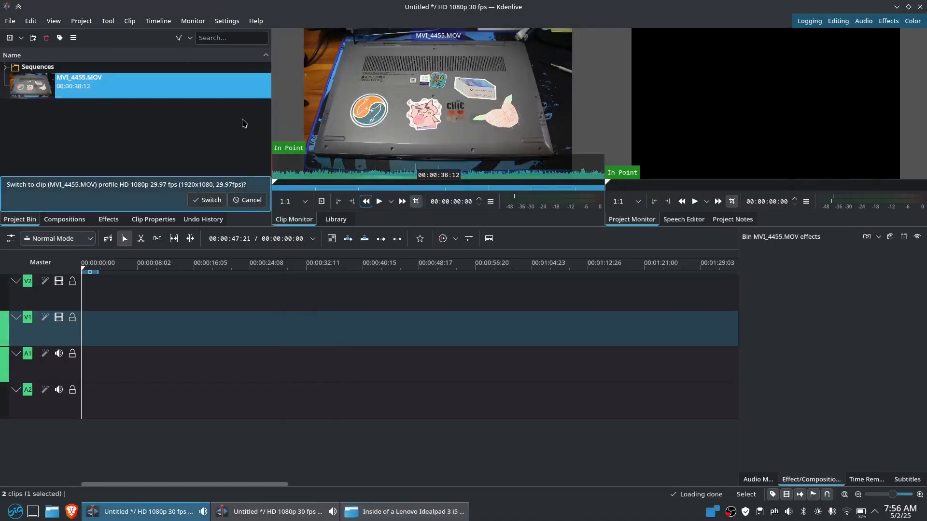
left_click(244, 198)
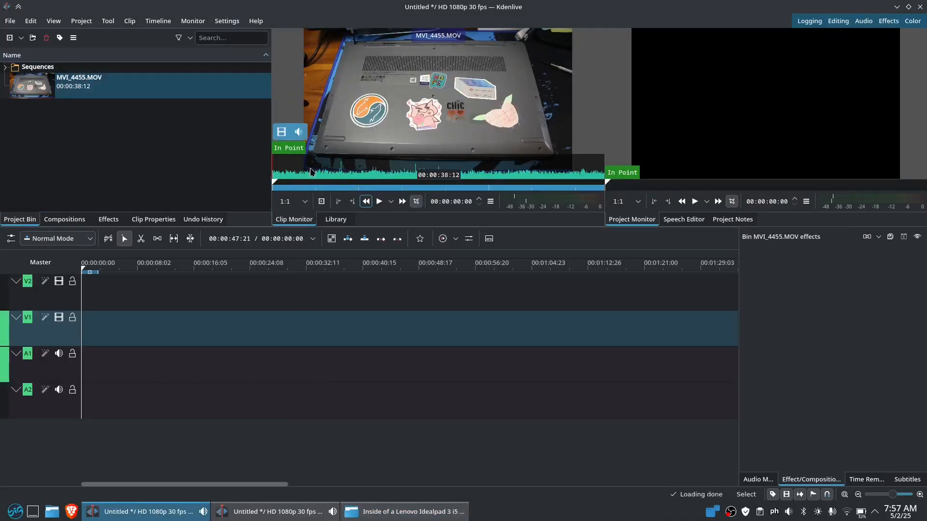
left_click(276, 512)
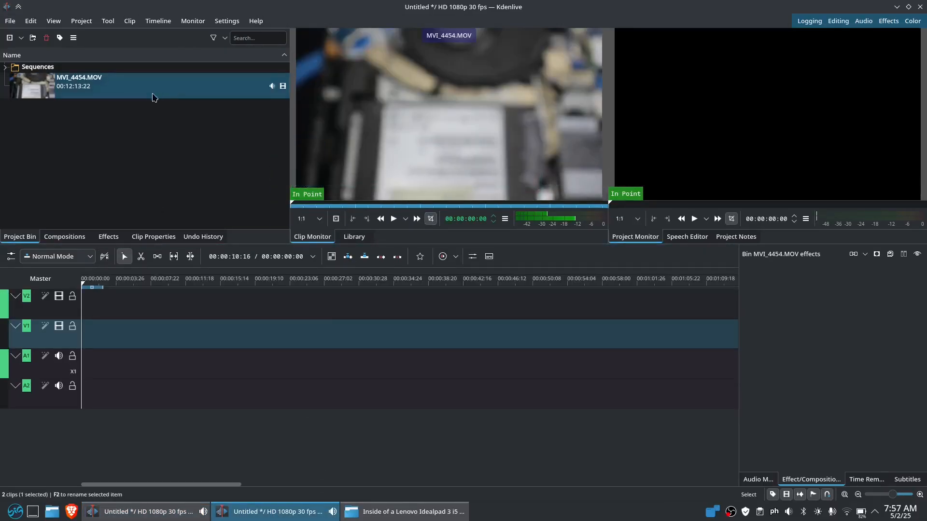
Place MVI_4454.MOV on tracks V1 and A1 of the first project's timeline
left_click_drag(151, 95, 76, 342)
scroll(295, 332, "down", 3, "ctrl")
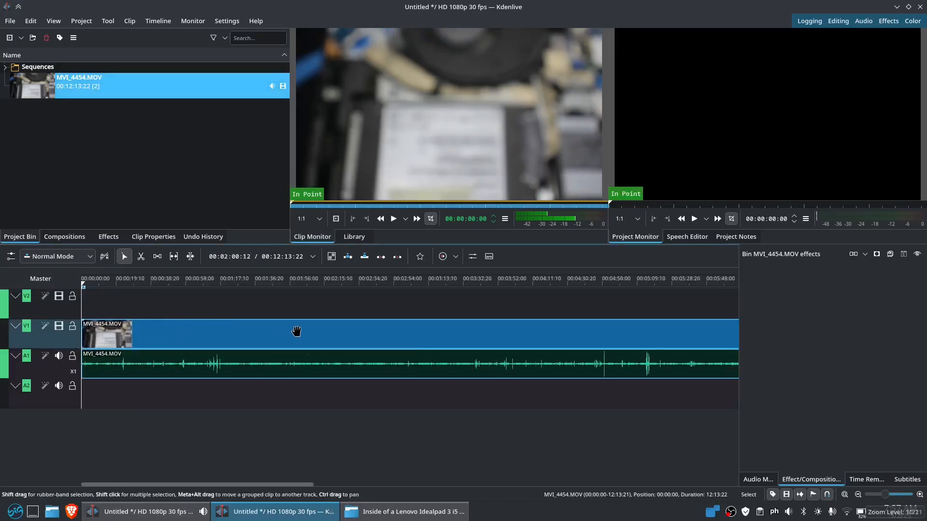
scroll(296, 334, "down", 3, "ctrl")
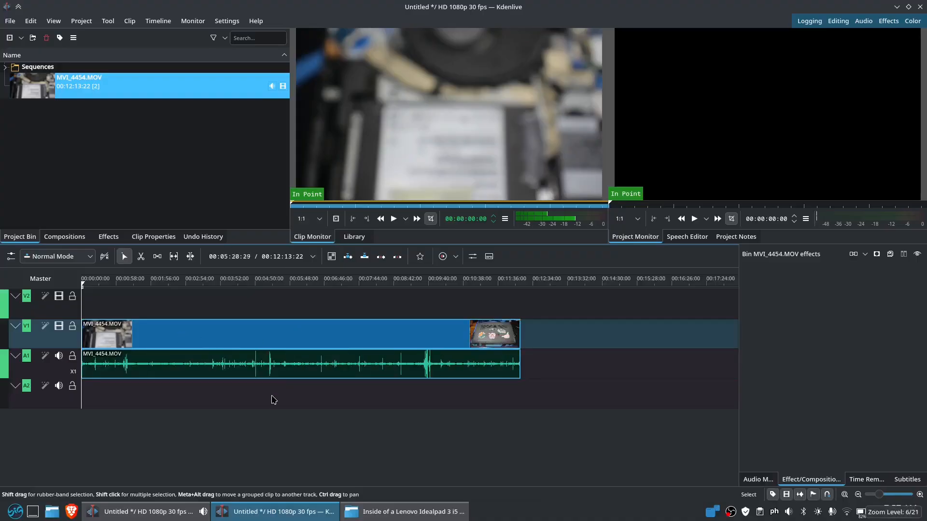
Place MVI_4455.MOV at the start of V1/A1 in the second project, then switch back
left_click(168, 510)
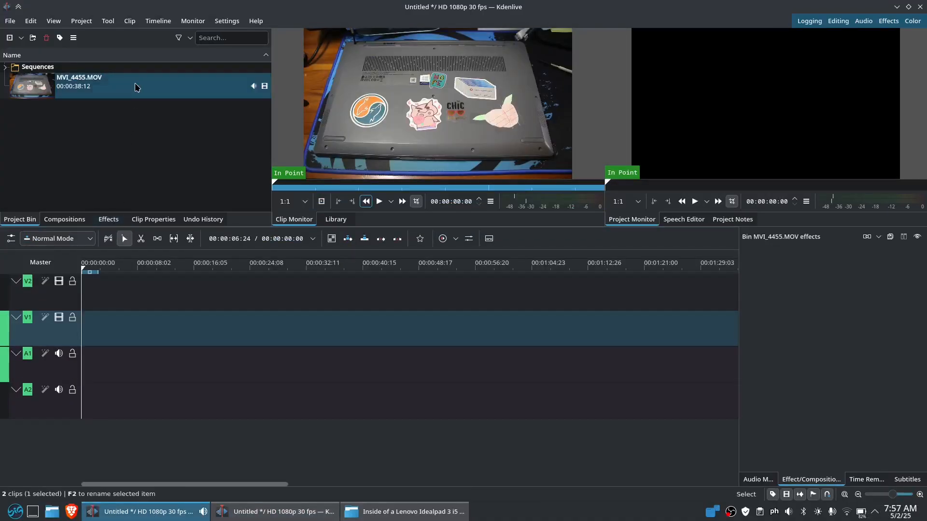
left_click_drag(139, 86, 82, 340)
scroll(233, 324, "up", 5)
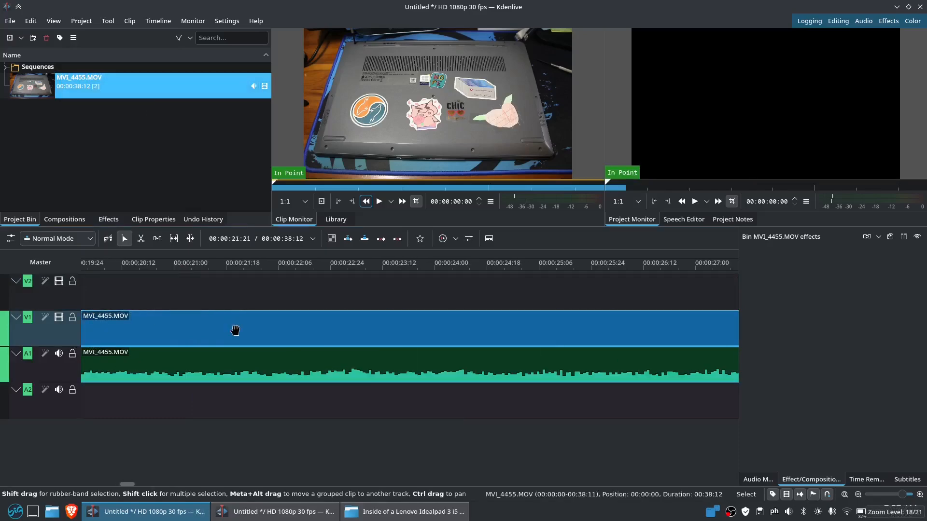
scroll(239, 324, "down", 5)
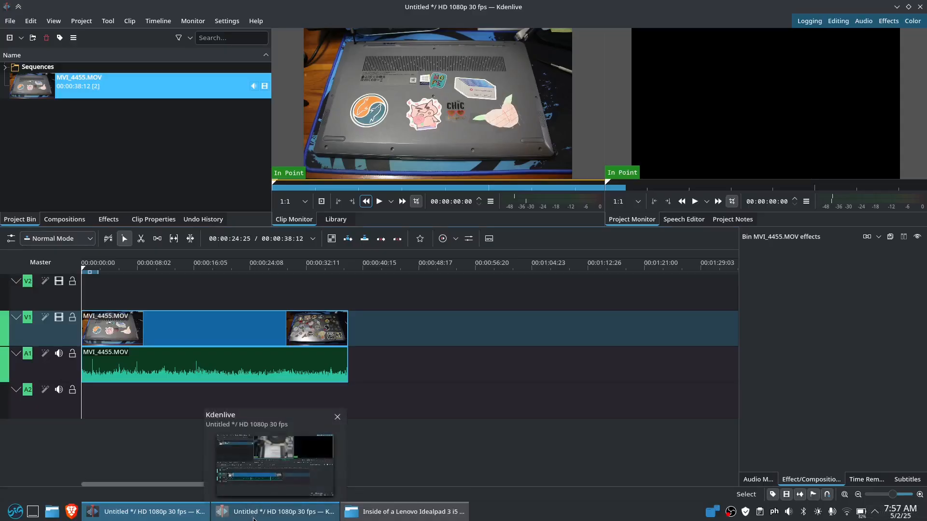
left_click(252, 518)
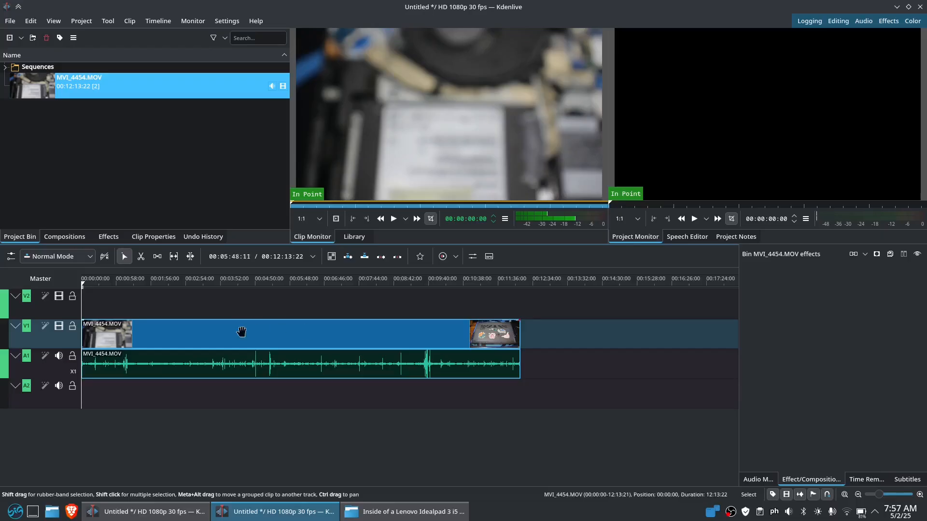
Drop Custom > Glitch-2 onto the V1 MVI_4454.MOV clip, check its settings, then switch to MVI_4455.MOV
left_click(110, 237)
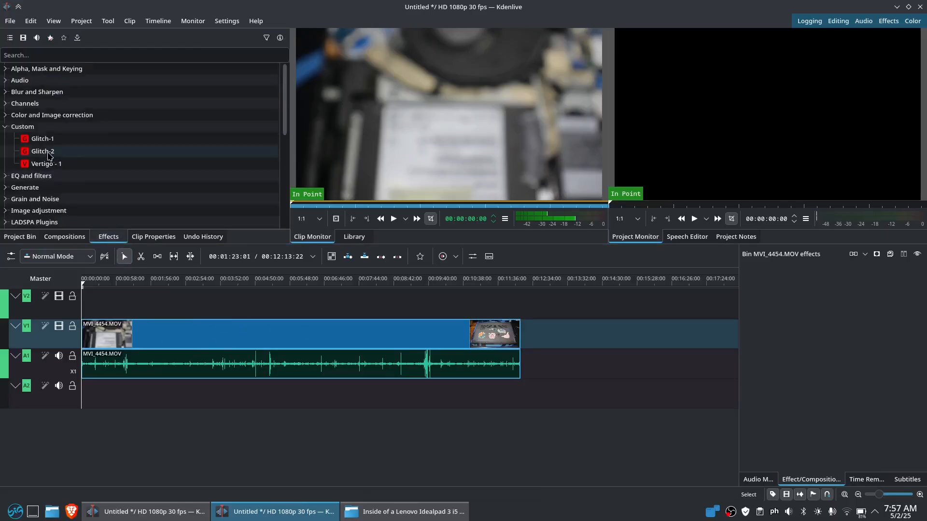
left_click_drag(47, 155, 227, 310)
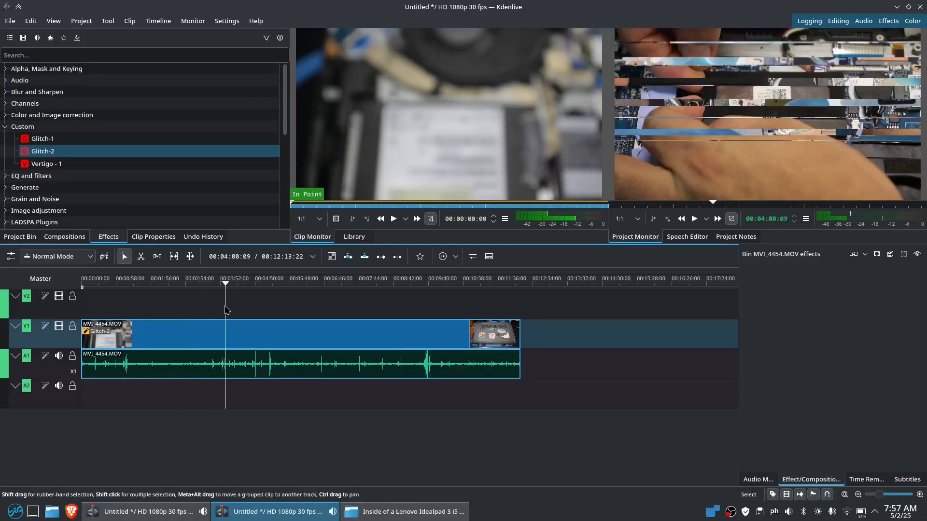
left_click(199, 335)
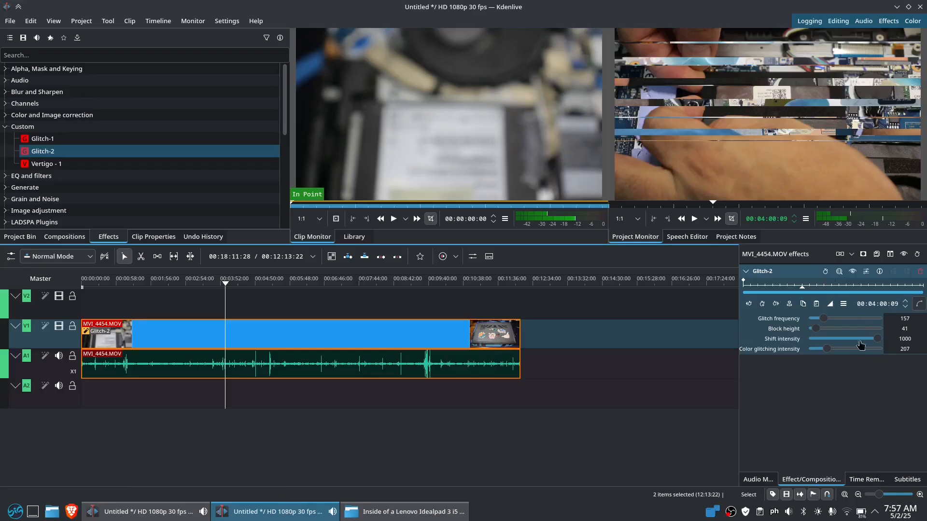
left_click(143, 509)
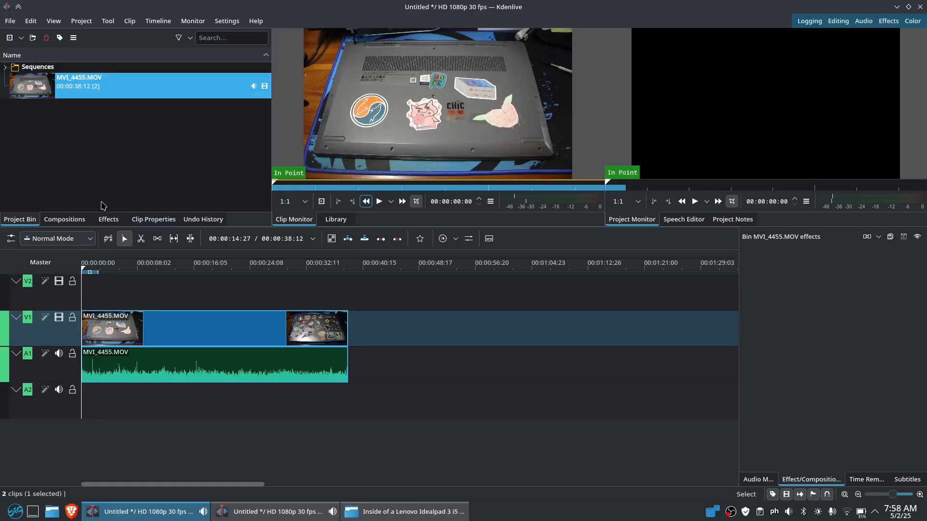
Show the Effects list and open Help > About Kdenlive, which reports version 24.12.2
left_click(109, 220)
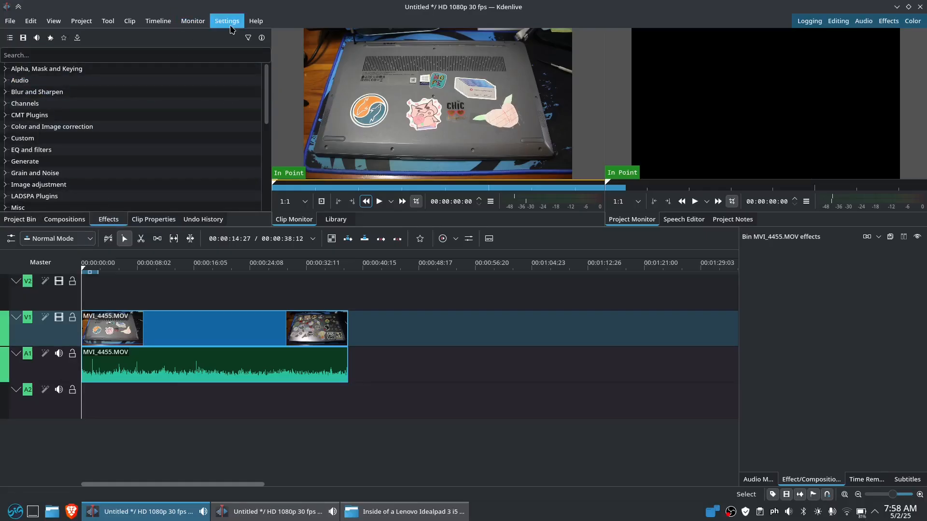
left_click(256, 21)
left_click(295, 136)
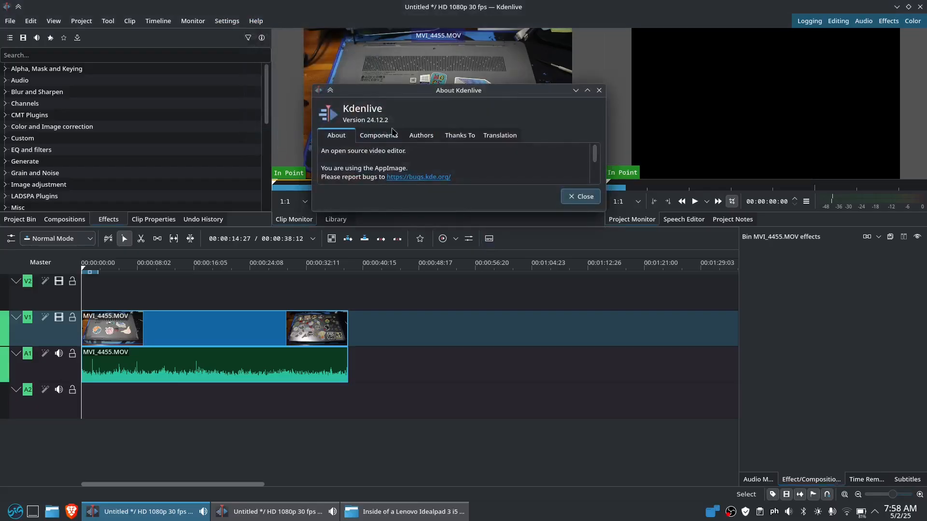
Close About, drop Custom > Glitch-2 onto the V1 MVI_4455.MOV clip, then return to MVI_4454
left_click(579, 197)
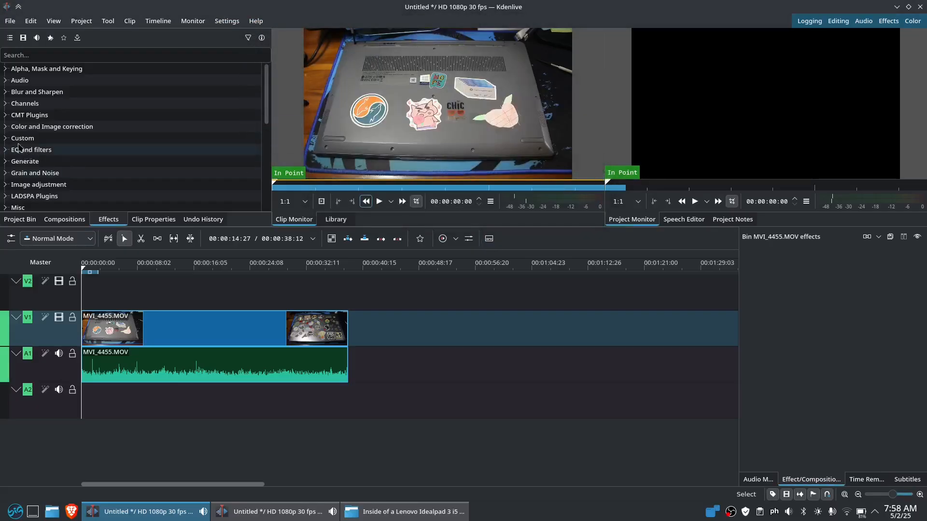
left_click(9, 141)
scroll(48, 145, "down", 2)
left_click_drag(44, 106, 177, 329)
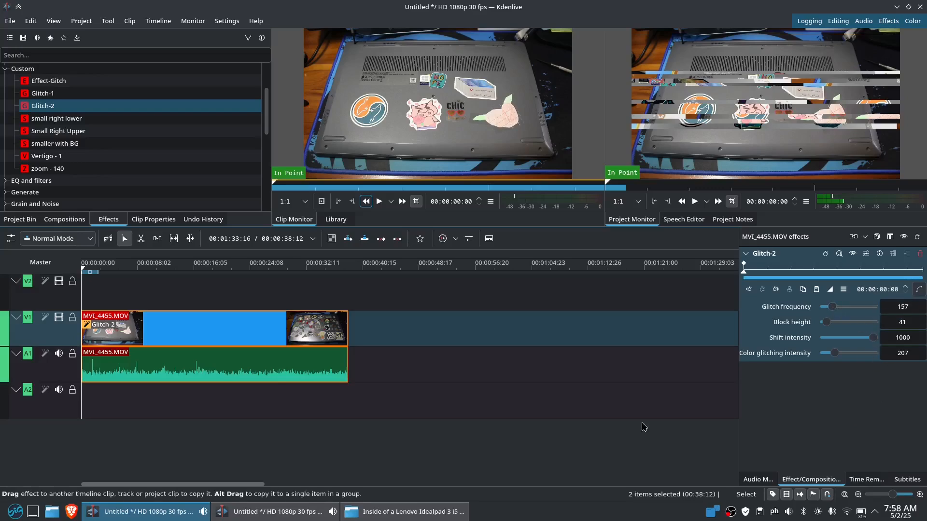
left_click(307, 512)
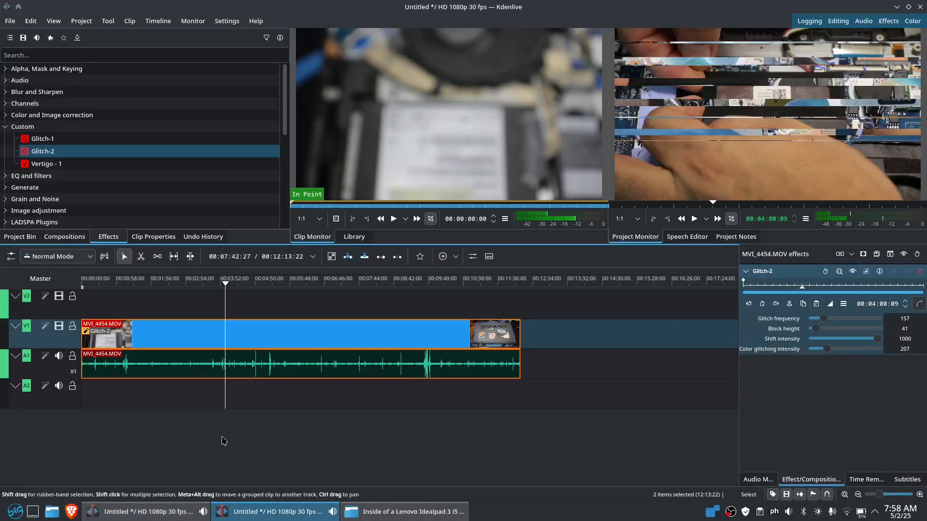
In the MVI_4455 project, lower the timeline splitter to make the preview monitors taller
left_click(140, 511)
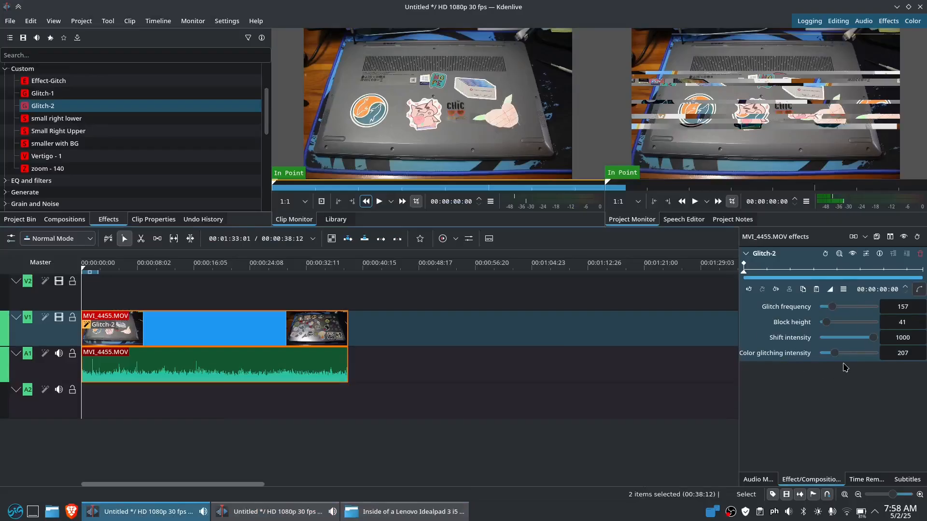
key("alt+Tab")
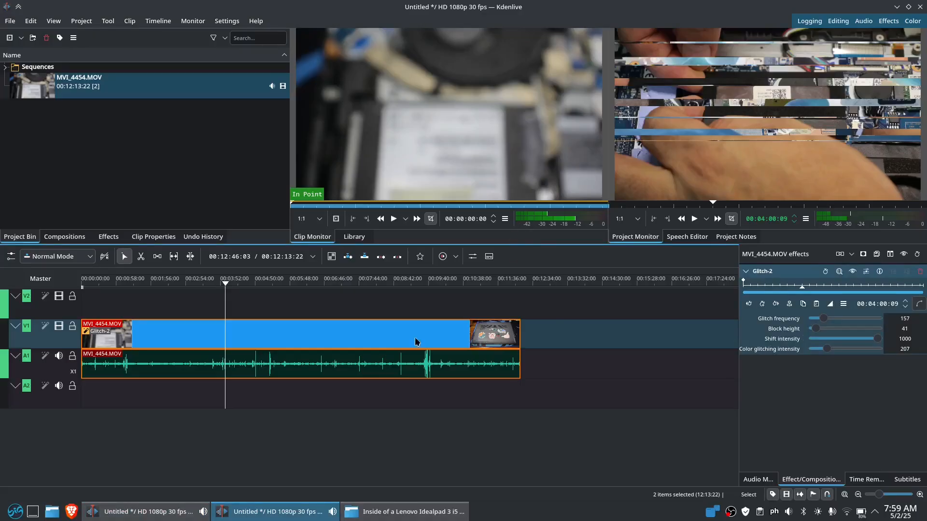
left_click(169, 512)
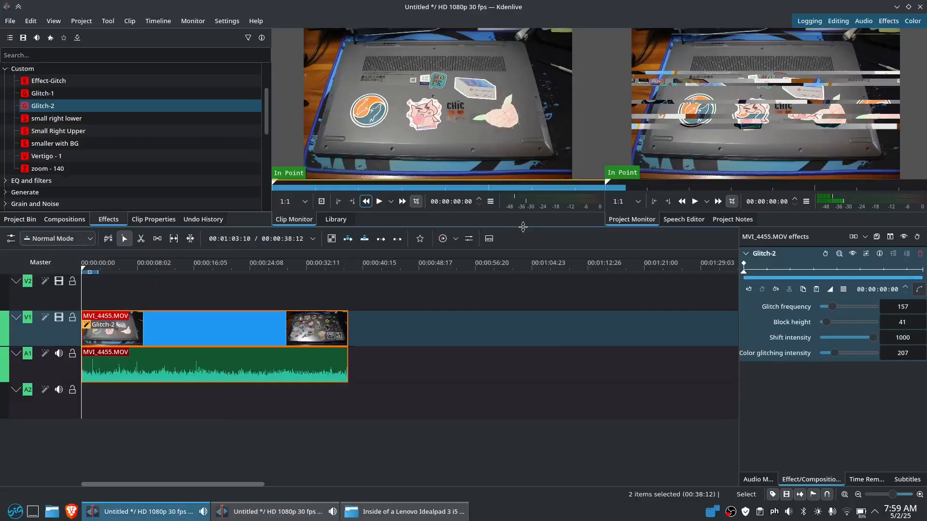
left_click_drag(523, 227, 523, 253)
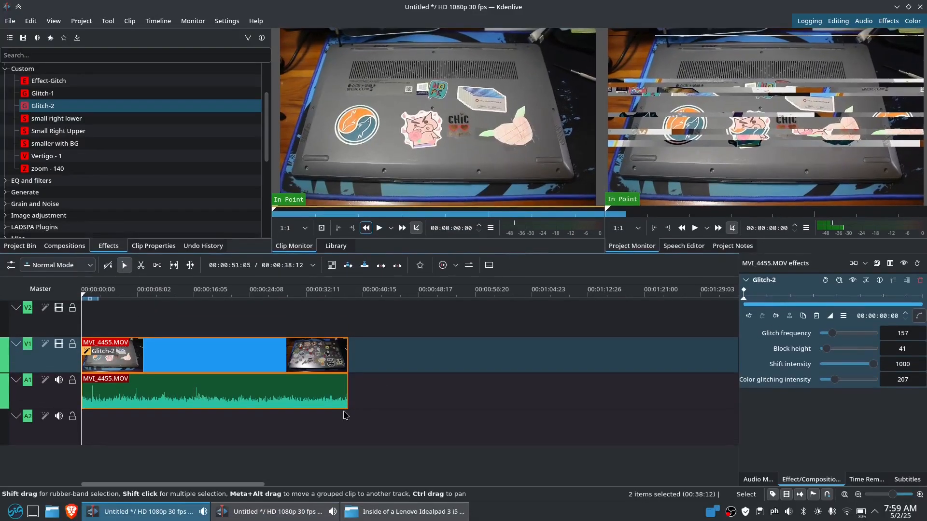
Compare the MVI_4454 and MVI_4455 windows, then show the MVI_4455 Audio Mixer
left_click(260, 515)
left_click(184, 513)
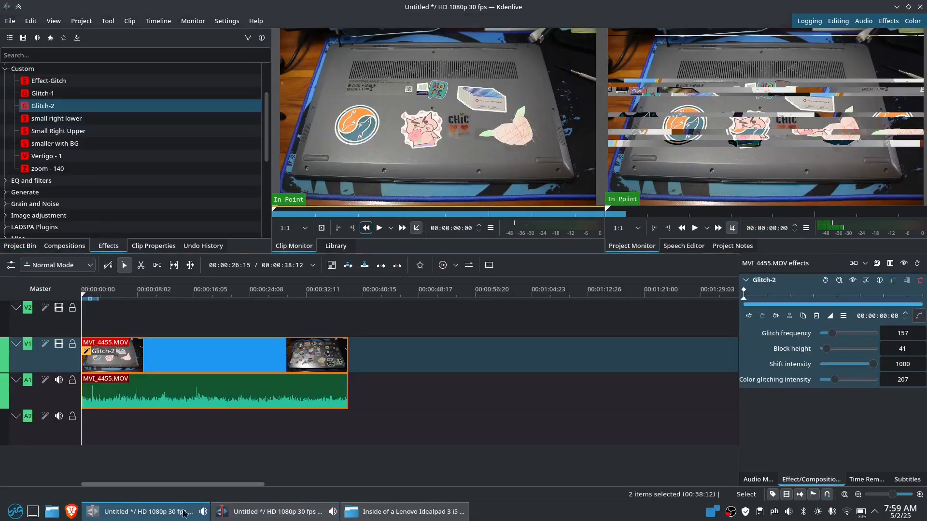
left_click(270, 513)
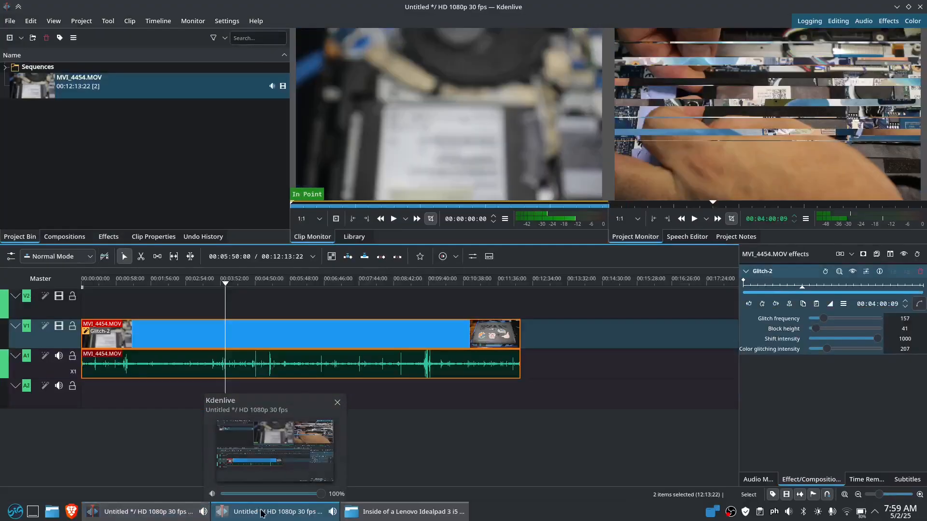
left_click(141, 512)
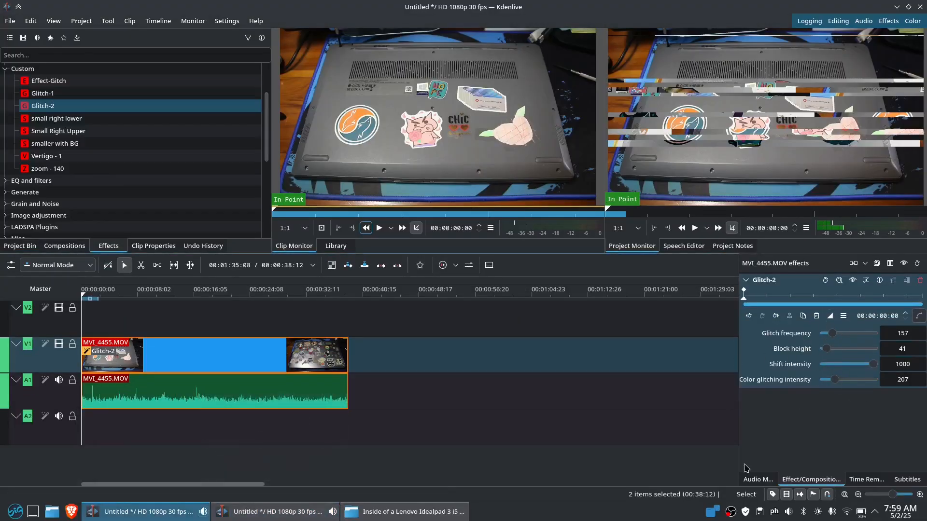
left_click(758, 479)
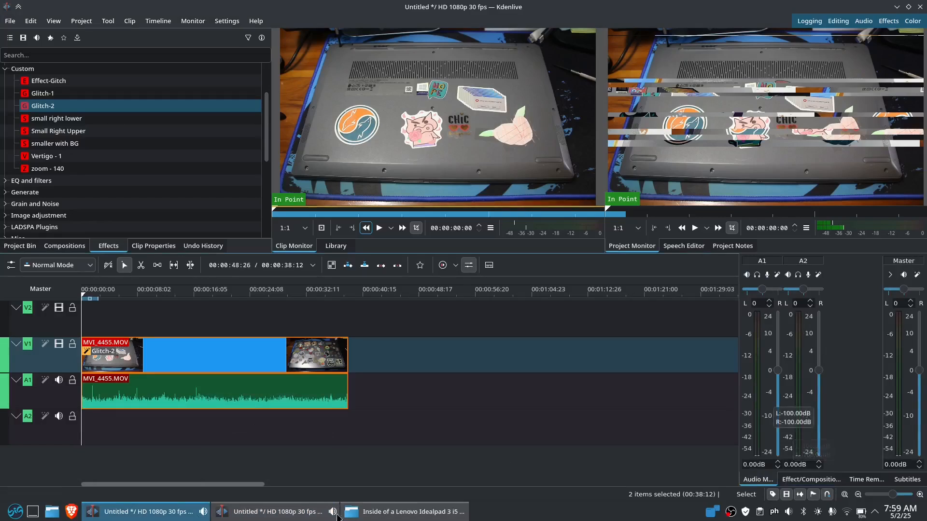
Show the Audio Mixer in the MVI_4454 project and bring that window back to front
left_click(277, 513)
left_click(758, 479)
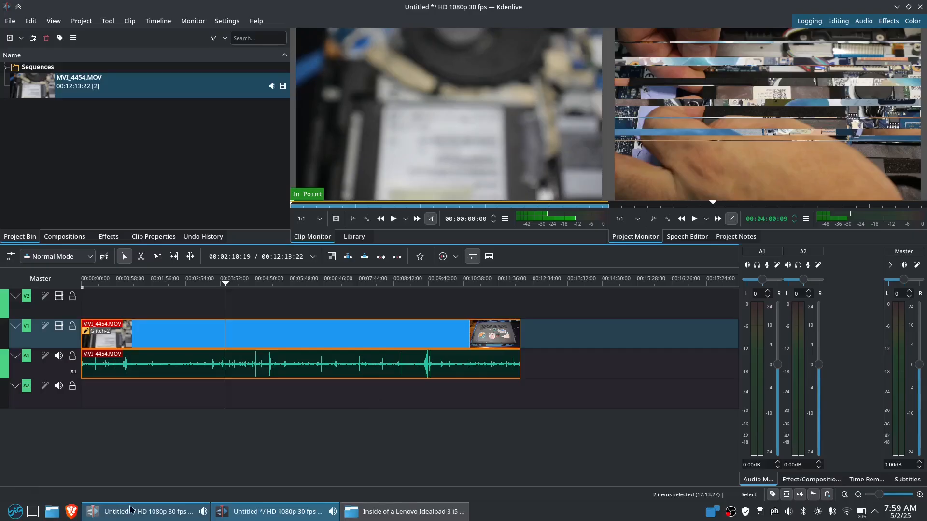
left_click(145, 512)
key("alt+Tab")
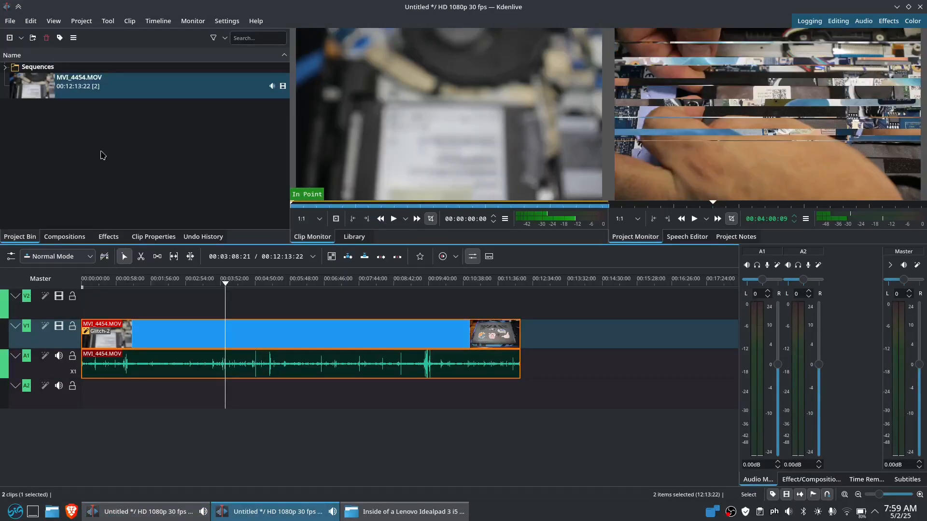
Compare the Custom effects lists and project bins of both projects, ending on MVI_4454
left_click(108, 237)
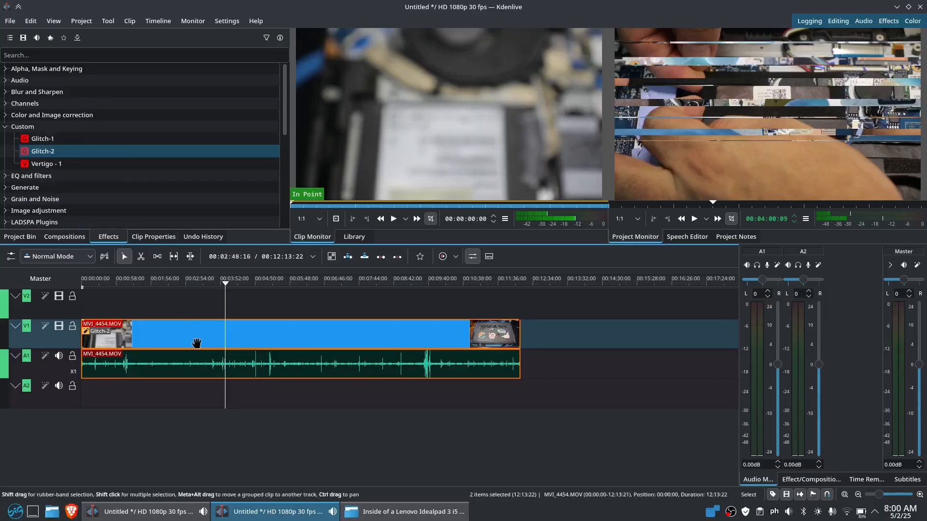
left_click(149, 513)
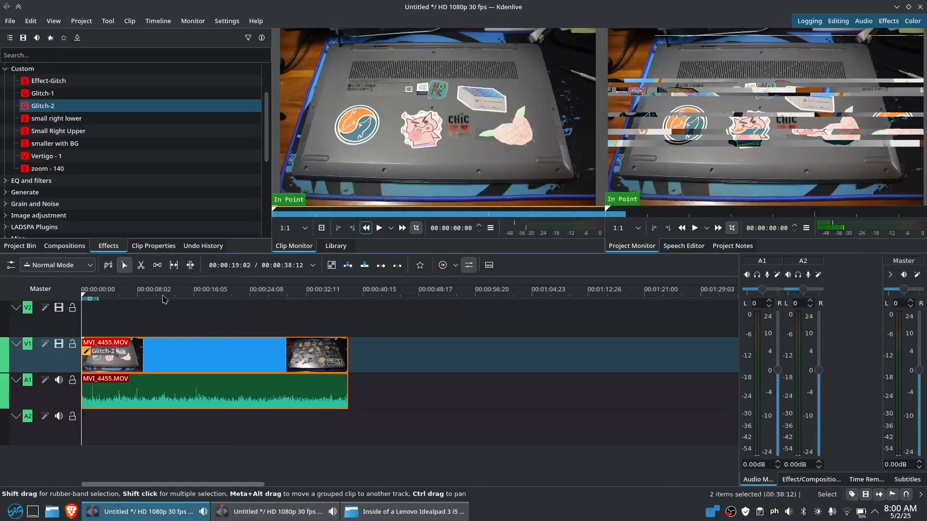
left_click(23, 246)
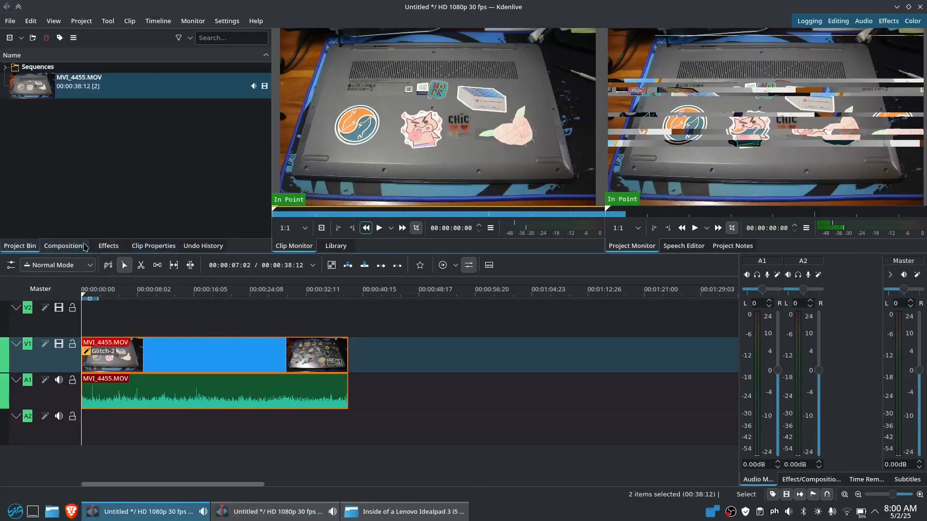
left_click(110, 245)
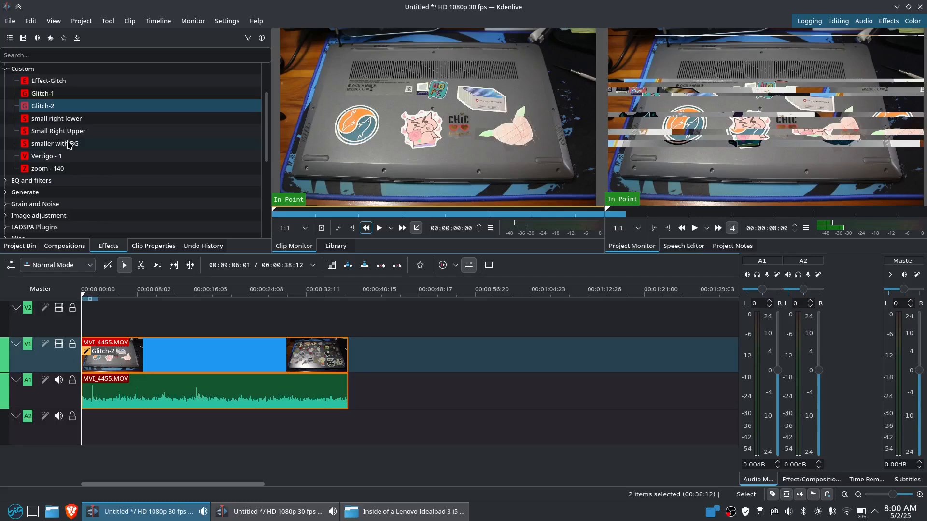
key("alt+Tab")
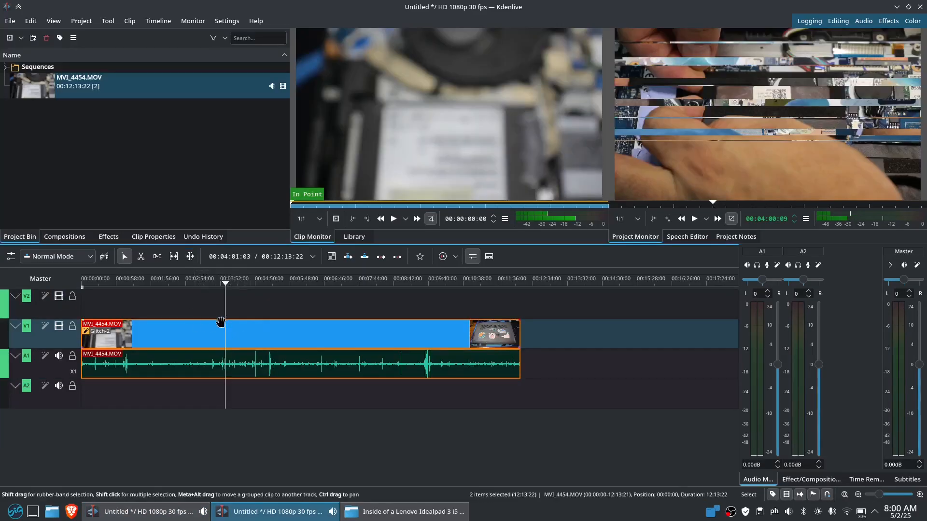
Scrub through the glitched MVI_4454 clip and the MVI_4455 clip to preview both
left_click_drag(216, 302, 232, 319)
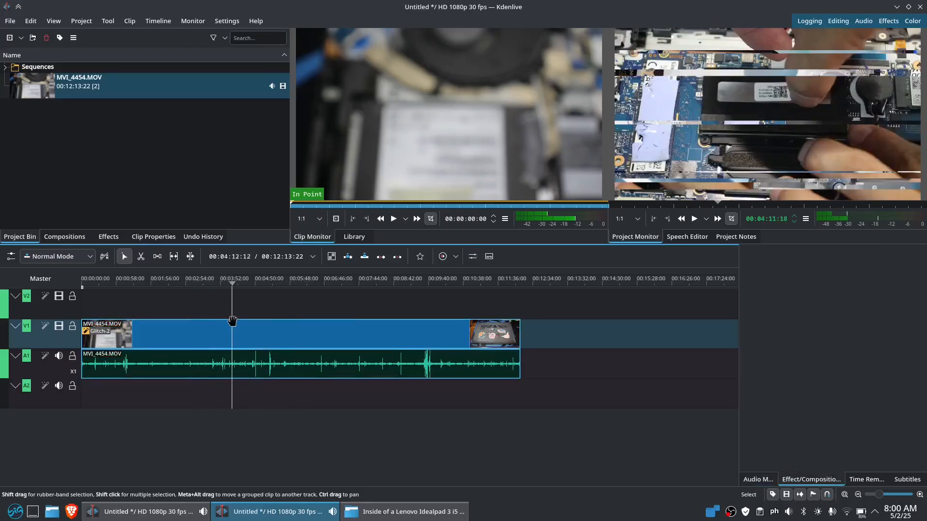
left_click(331, 511)
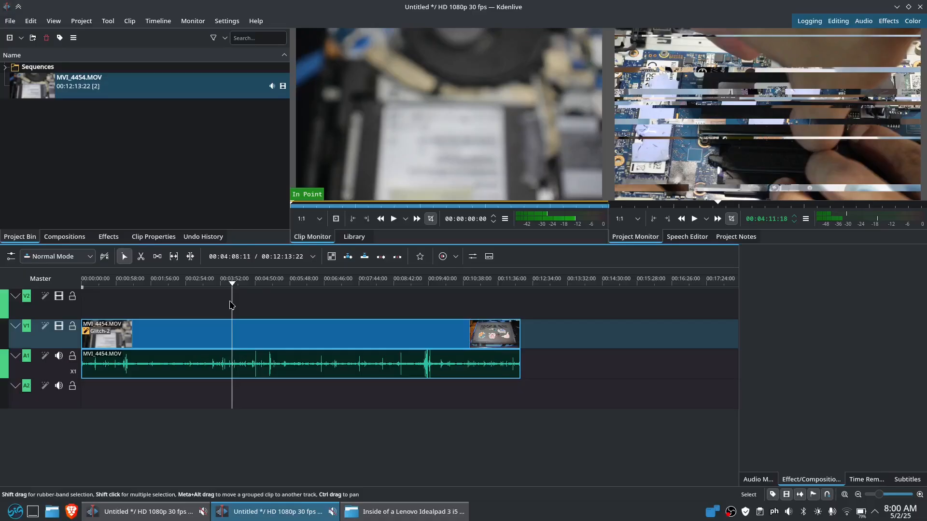
left_click_drag(231, 305, 346, 314)
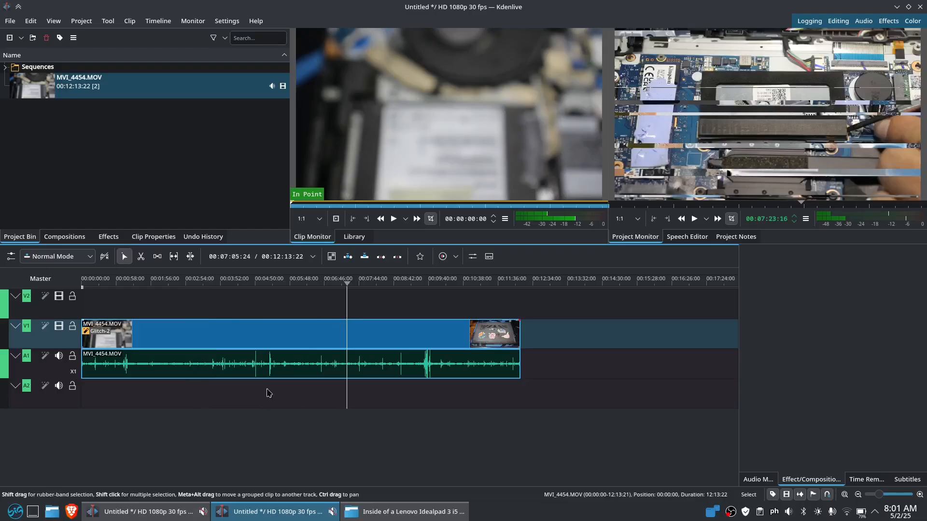
left_click(140, 512)
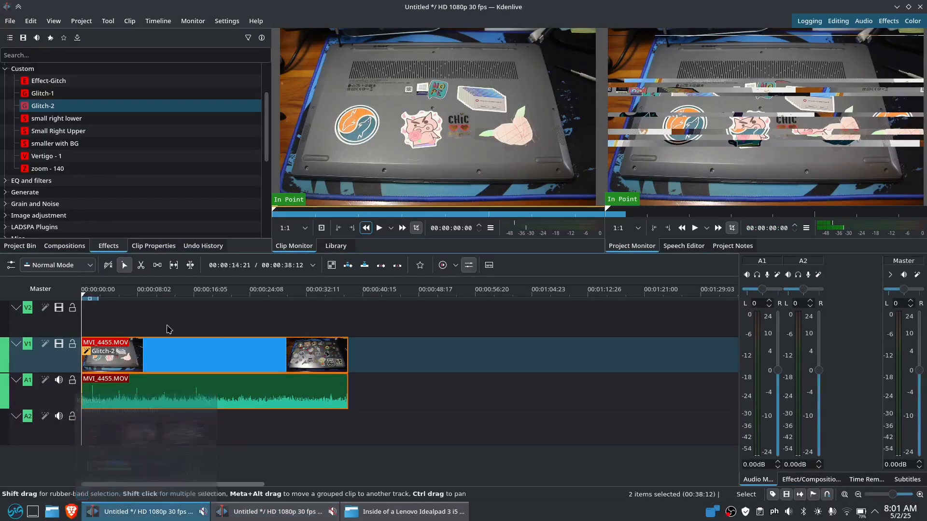
left_click_drag(169, 329, 216, 336)
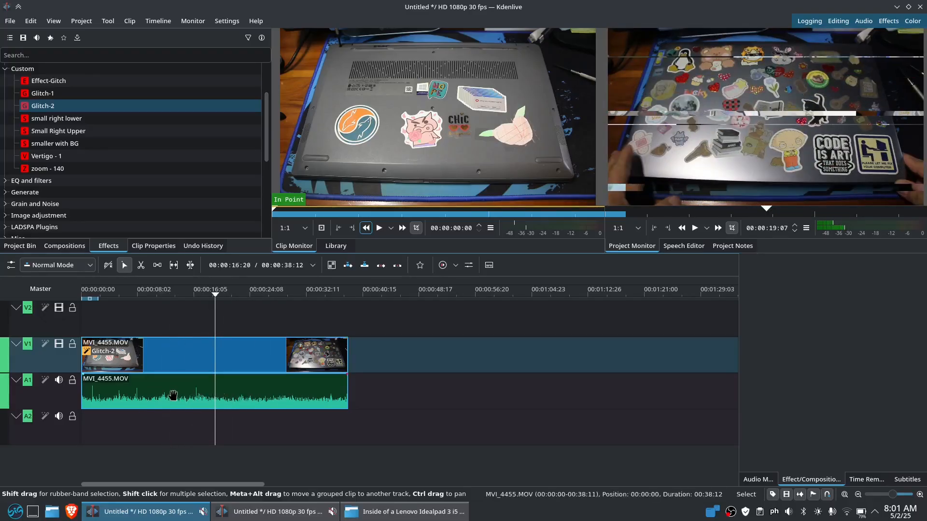
key("alt+Tab")
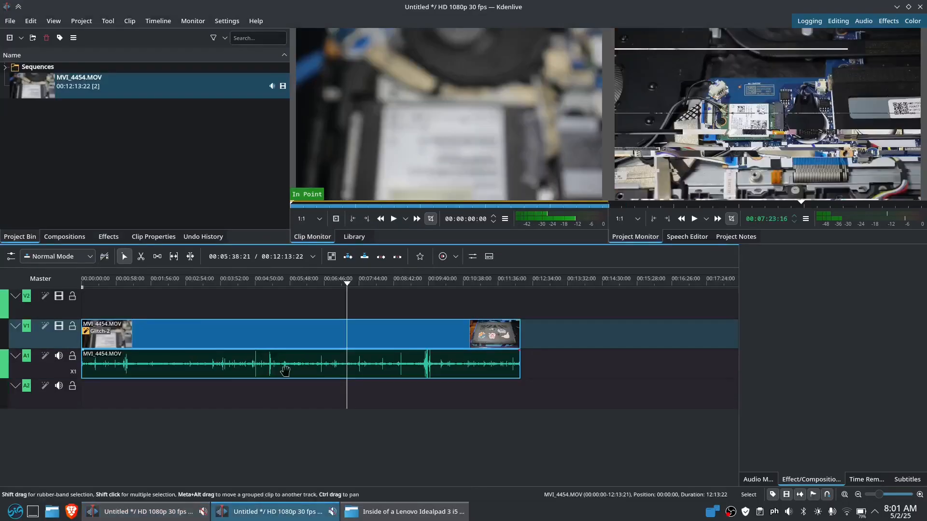
Preview MVI_4454.MOV in the timeline and source monitor around 03:57–04:09
left_click_drag(319, 404, 238, 400)
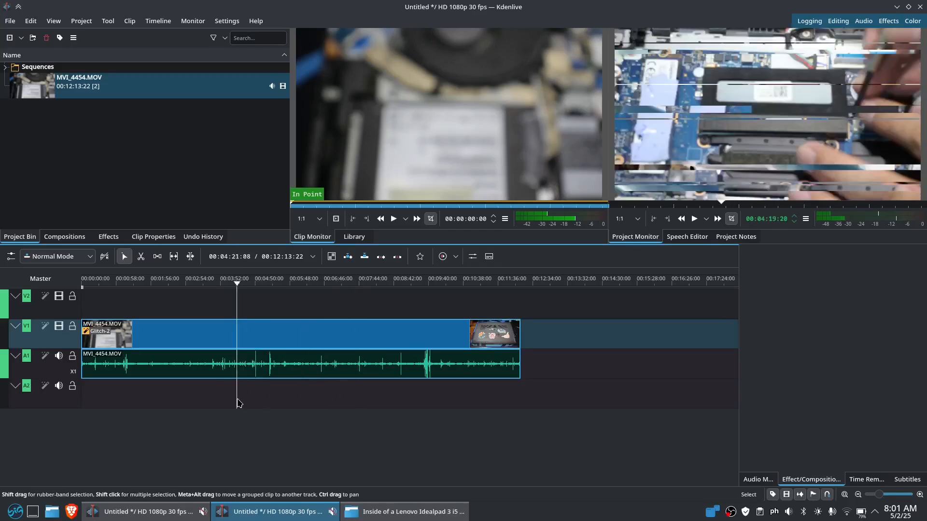
left_click(231, 398)
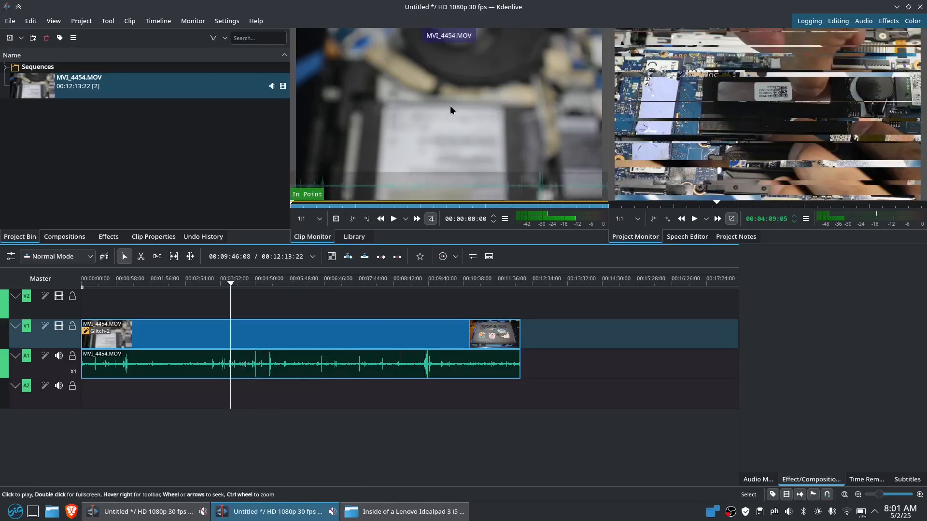
left_click(159, 92)
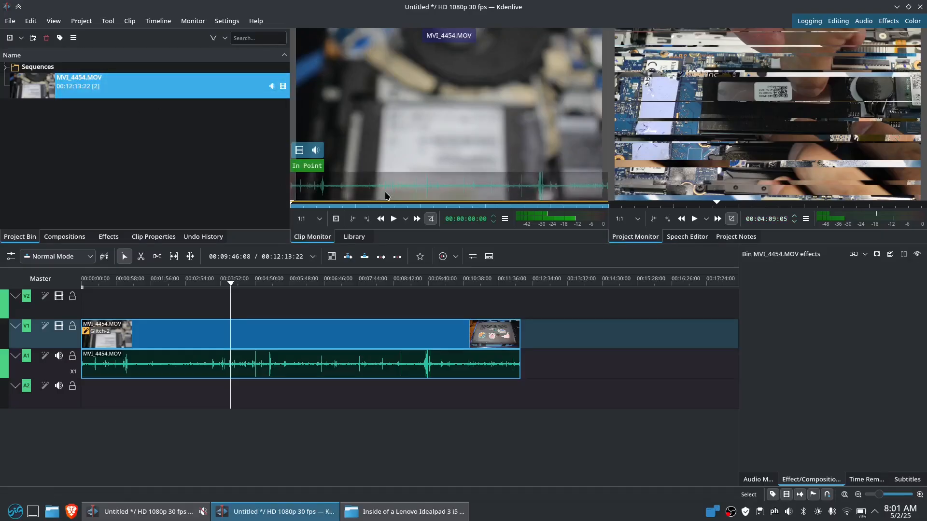
left_click(386, 189)
mouse_move(385, 189)
left_mouse_down()
mouse_move(338, 192)
mouse_move(407, 191)
mouse_move(398, 190)
left_mouse_up()
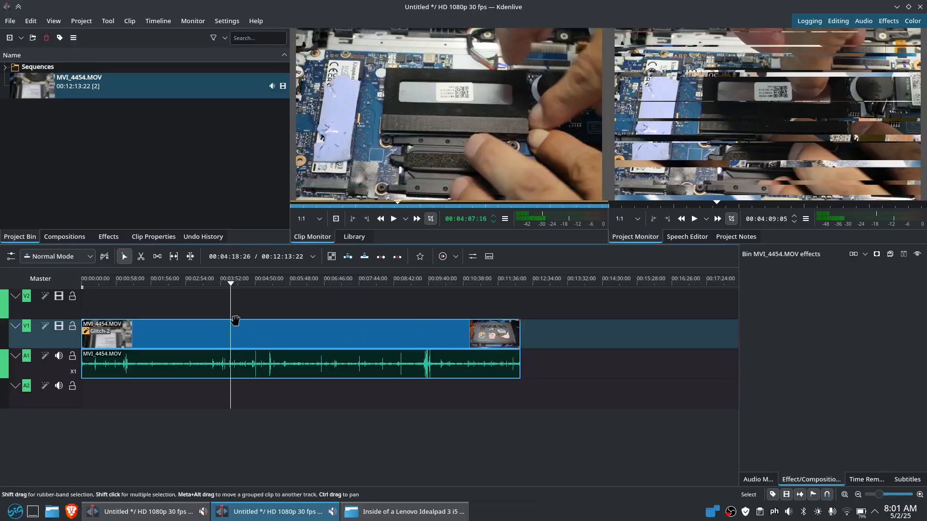
left_click_drag(244, 309, 224, 309)
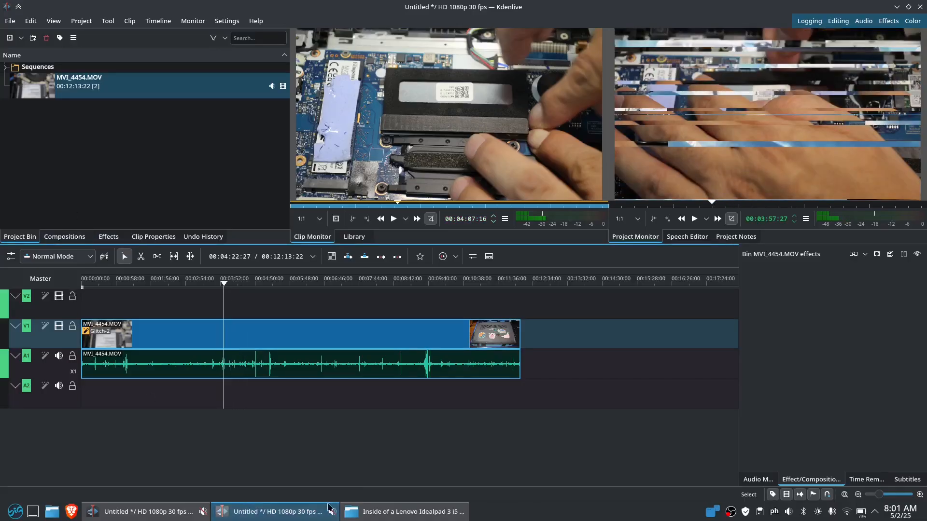
Import the long-named 360028039 mp4 from the laptop footage folder into the Project Bin
left_click(406, 512)
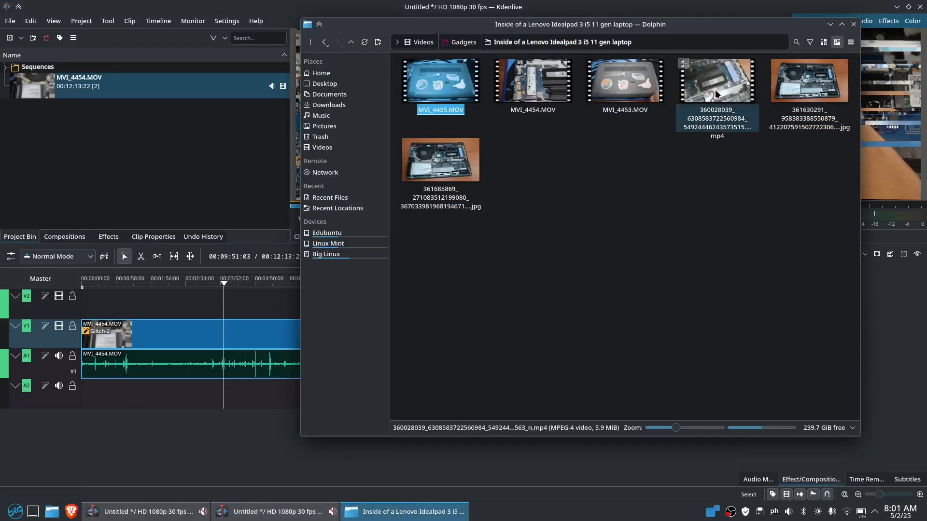
left_click_drag(715, 97, 100, 175)
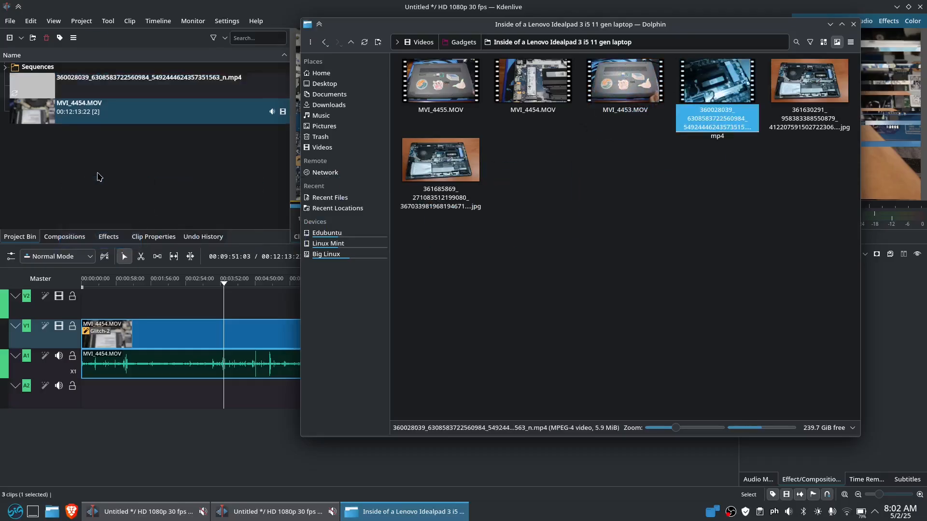
left_click(277, 152)
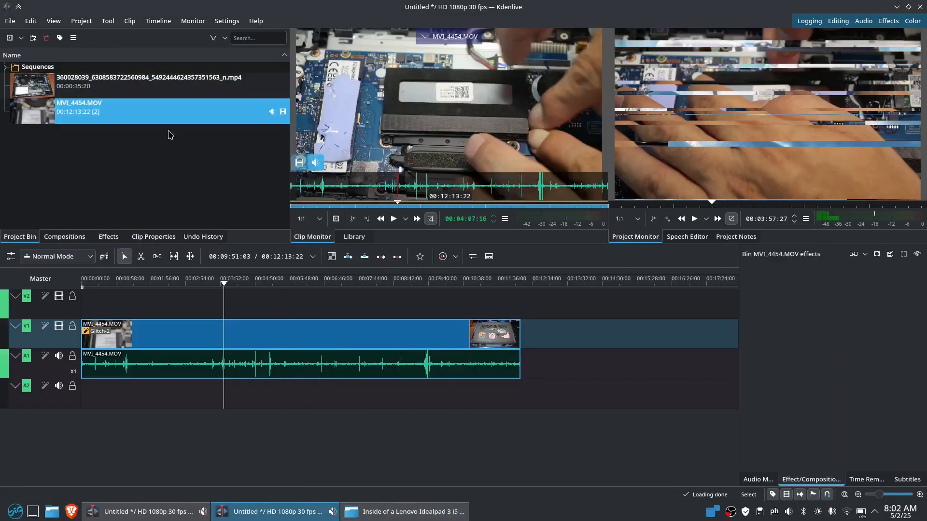
Put MVI_4454.MOV on V2/A2, split the V1 clip, and overlap the upper clip with it
left_click_drag(146, 105, 254, 305)
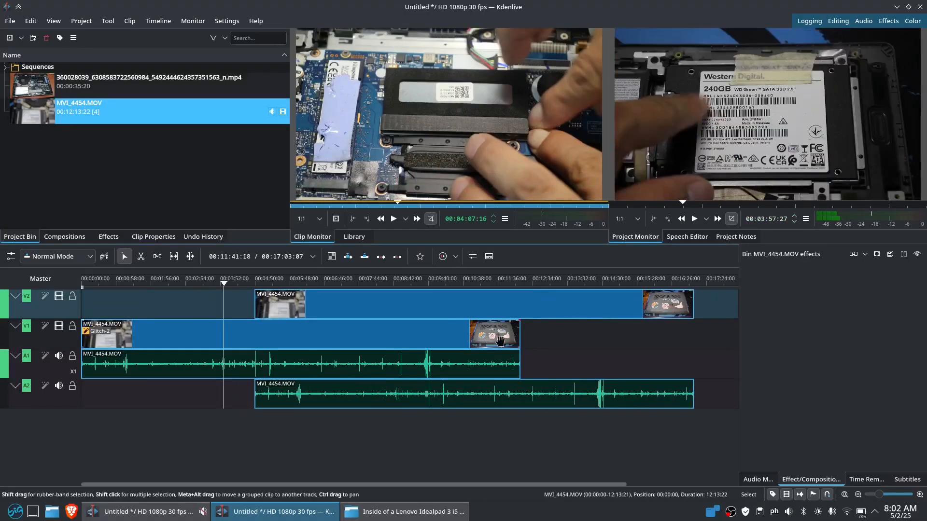
left_click(219, 337)
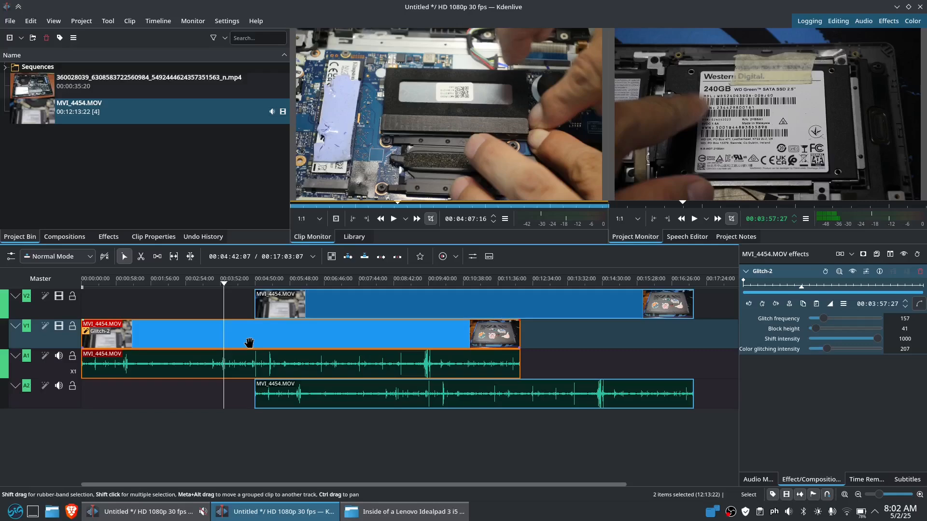
key("shift+r")
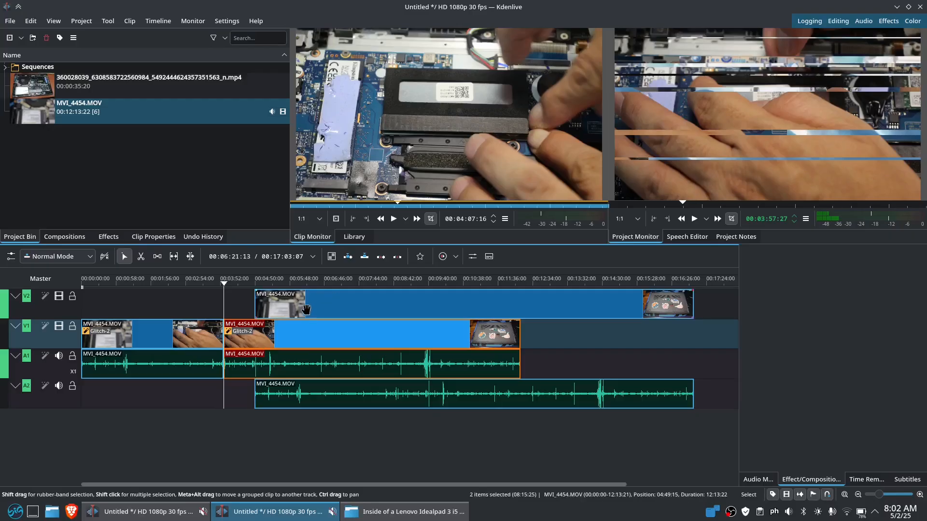
left_click_drag(307, 309, 374, 310)
left_click_drag(261, 339, 548, 339)
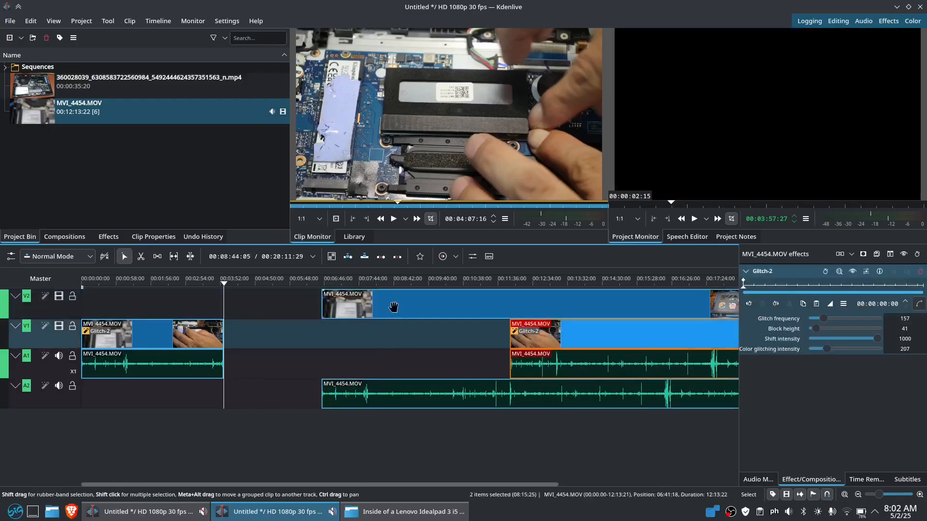
left_click_drag(393, 307, 271, 310)
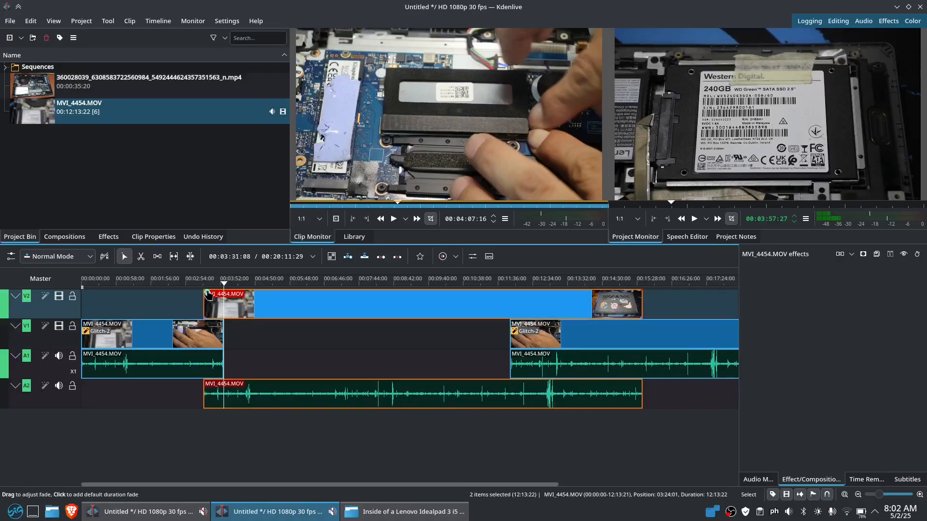
Fade in the upper clip and add a Wipe composition between the overlapping clips
left_click_drag(208, 295, 216, 295)
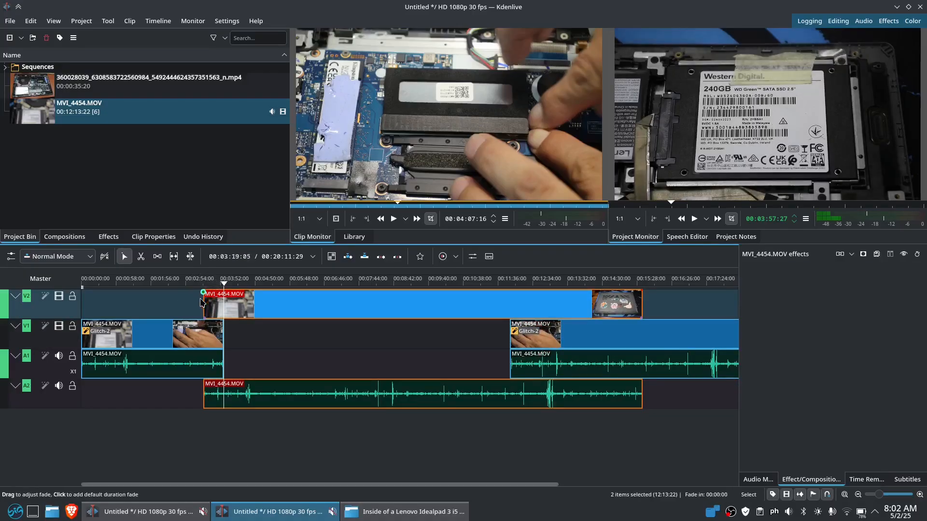
left_click_drag(226, 297, 206, 309)
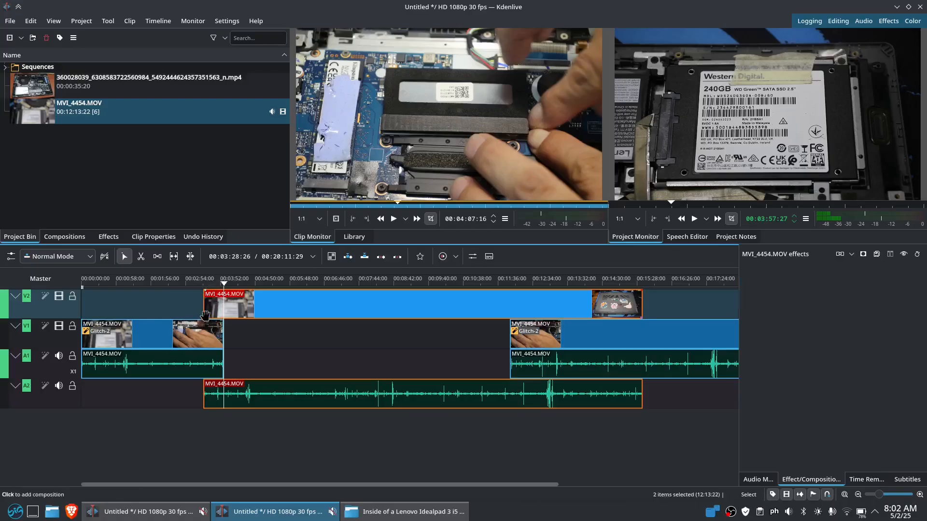
left_click(206, 319)
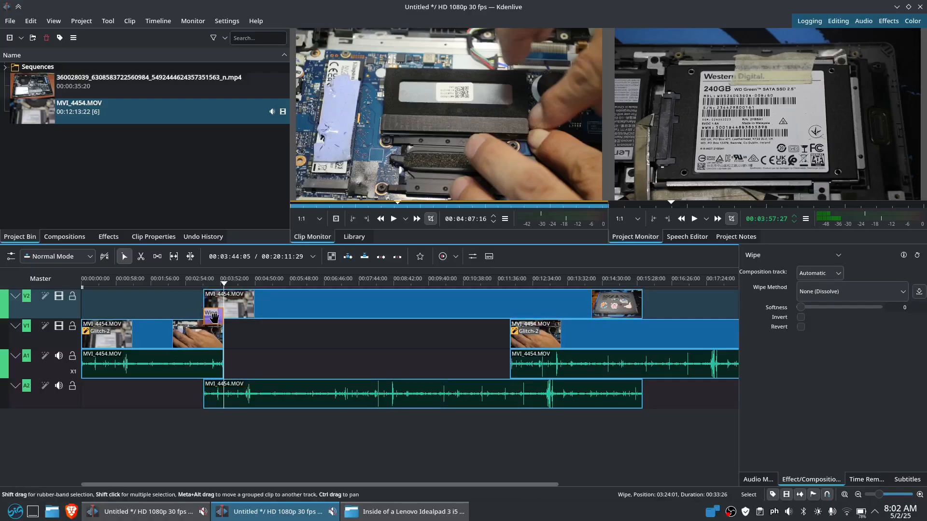
left_click(181, 309)
left_click(209, 319)
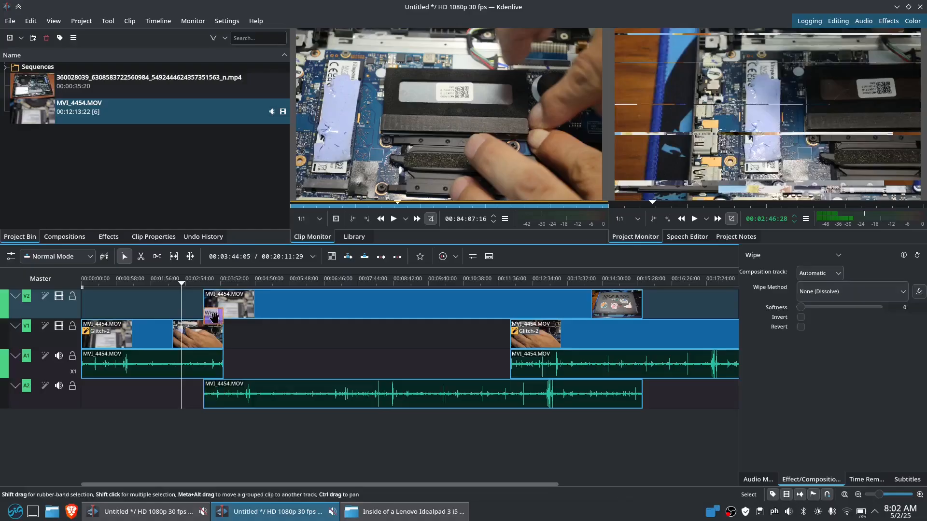
key("Delete")
left_click(208, 317)
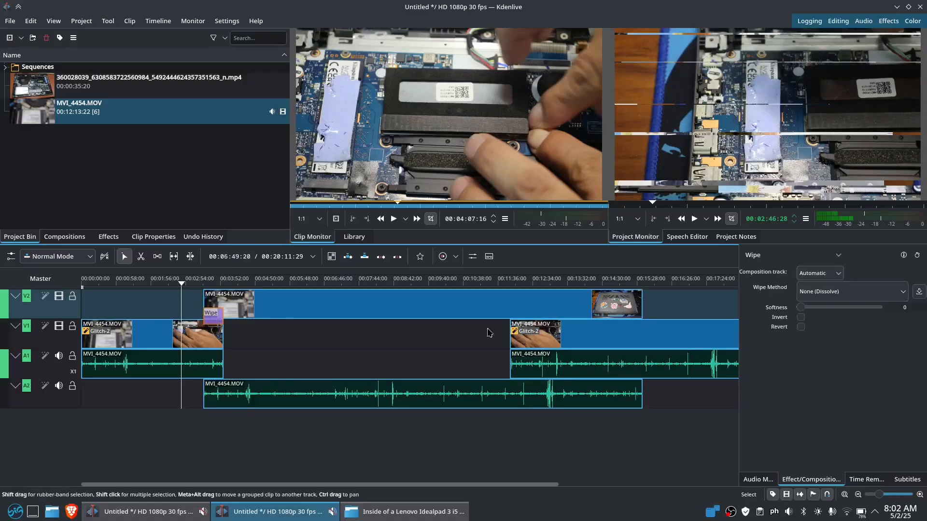
left_click(814, 259)
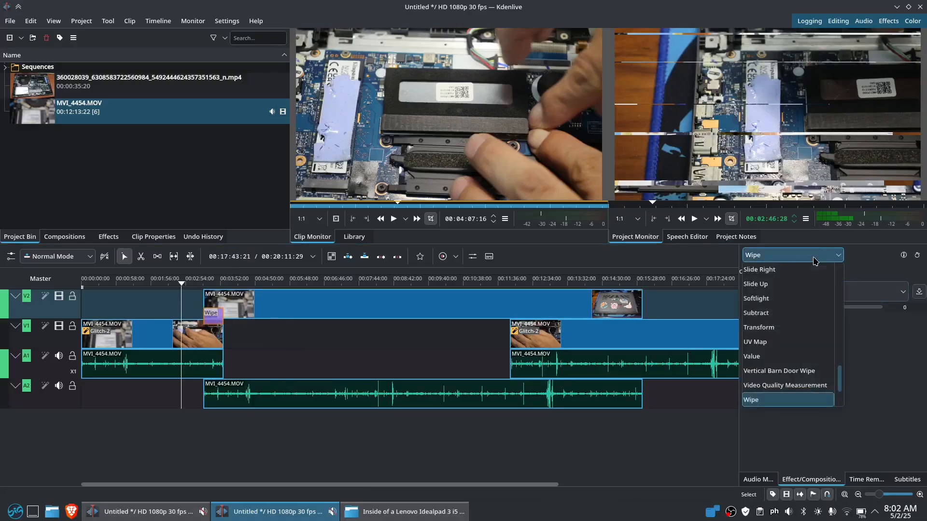
left_click(814, 258)
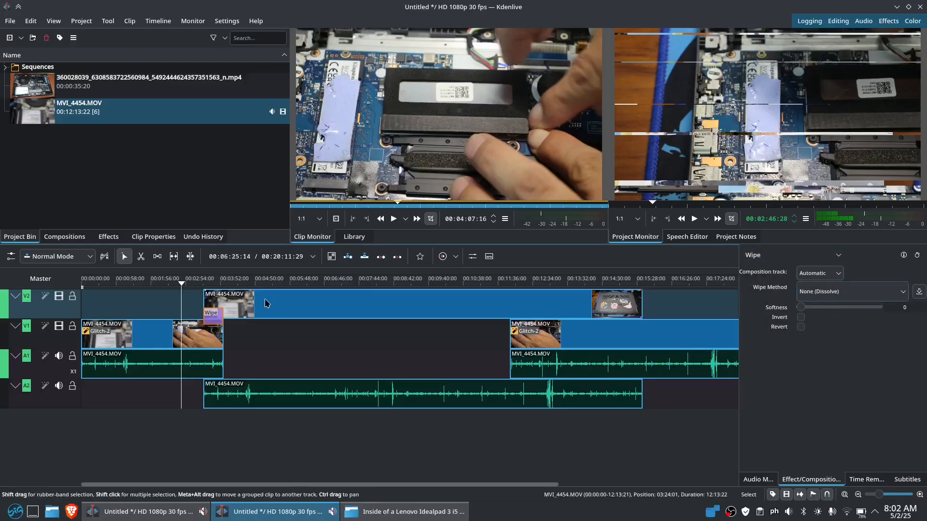
Lengthen the upper clip's fade-in and set the Wipe method to Cloud
left_click_drag(205, 293, 176, 295)
left_click(884, 293)
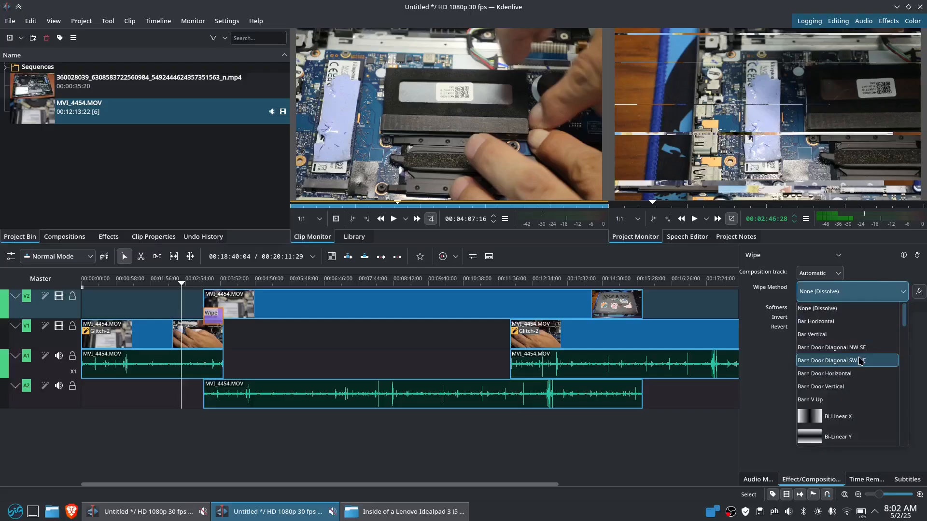
scroll(858, 348, "down", 5)
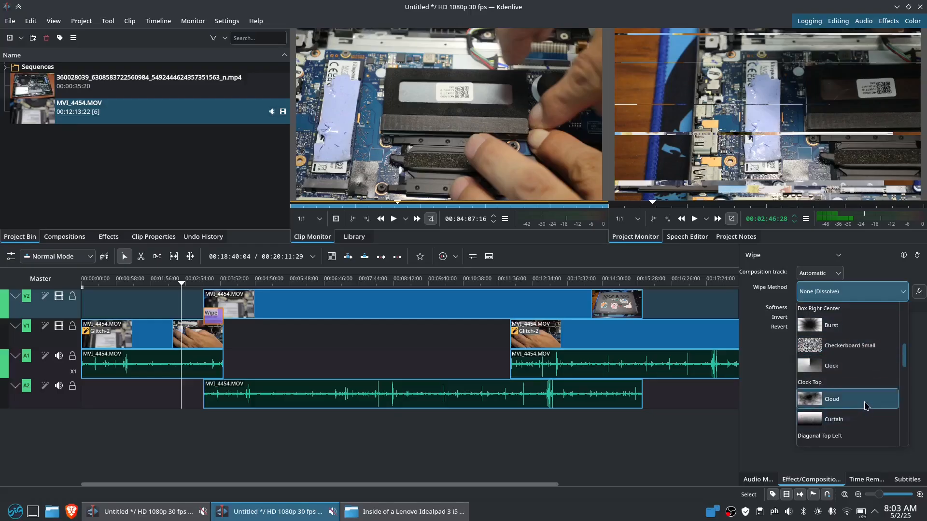
scroll(867, 404, "down", 3)
scroll(866, 405, "up", 2)
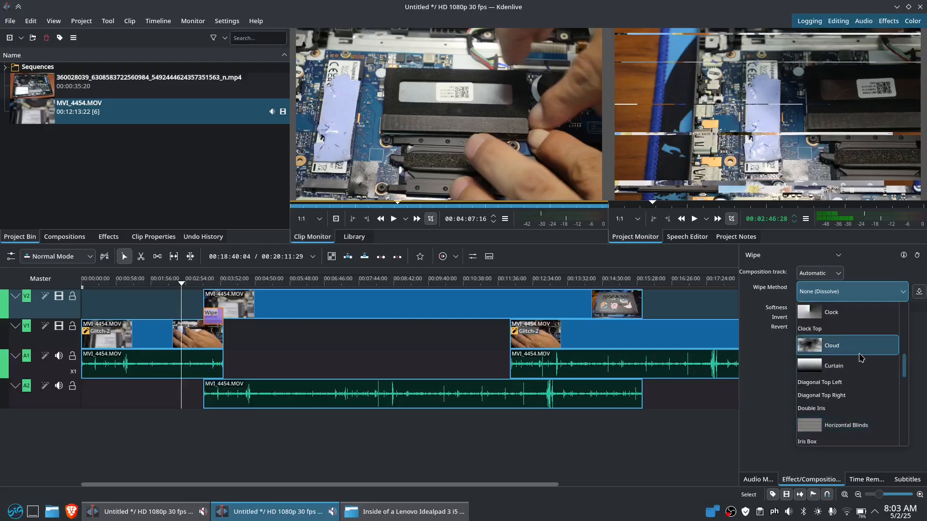
scroll(861, 357, "down", 8)
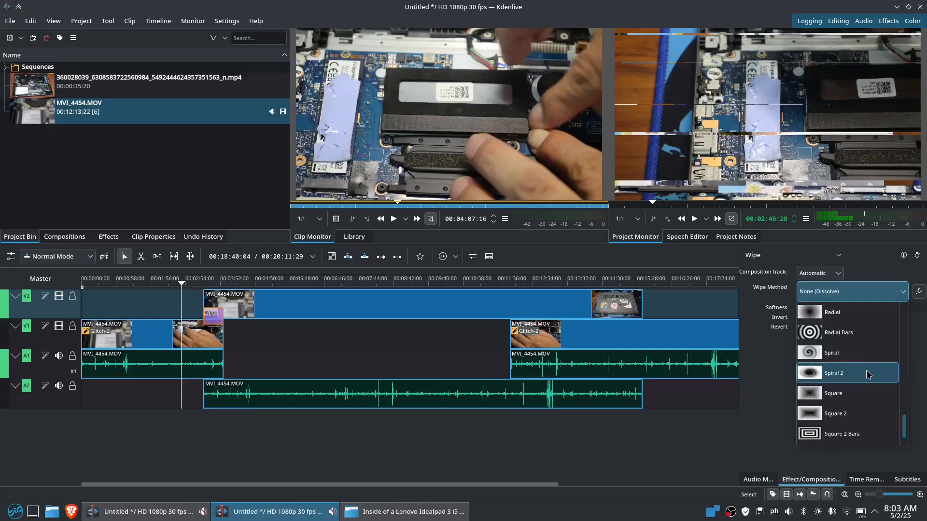
scroll(865, 396, "down", 1)
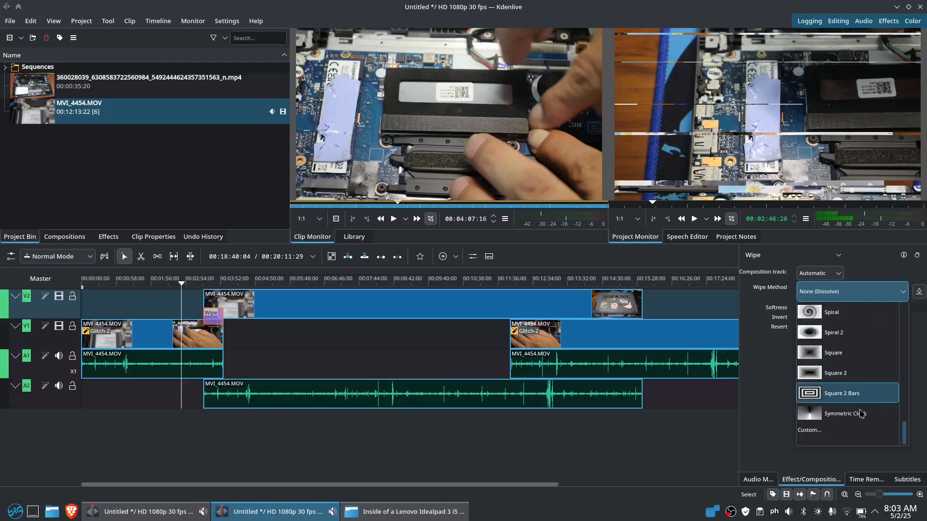
scroll(868, 391, "up", 5)
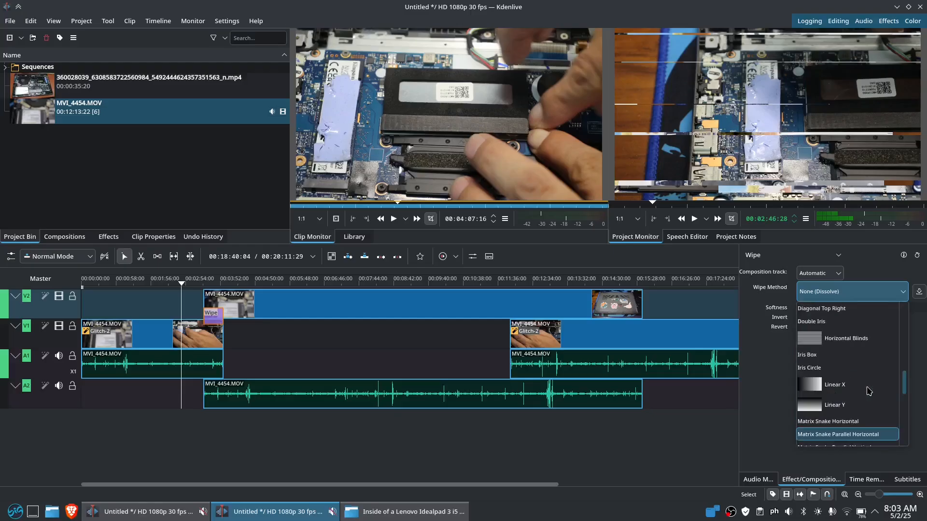
scroll(869, 391, "up", 5)
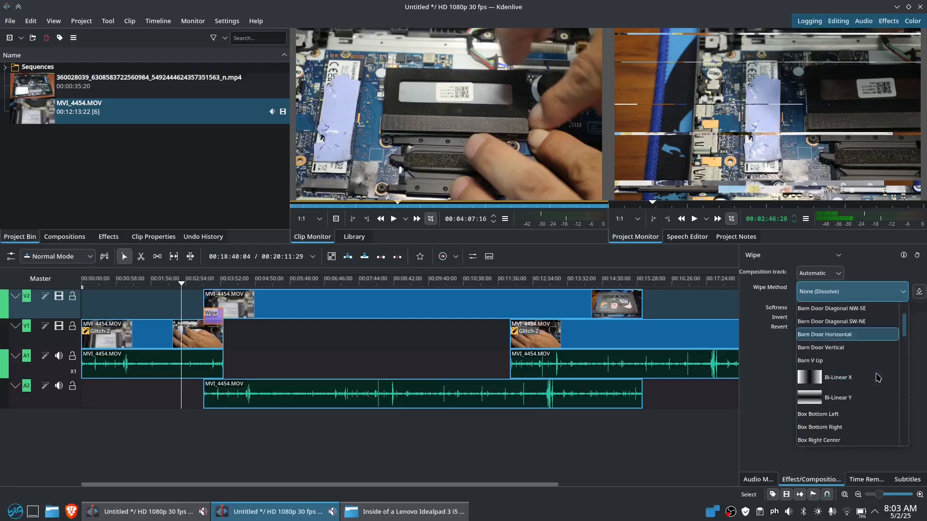
scroll(878, 378, "down", 2)
left_click(859, 400)
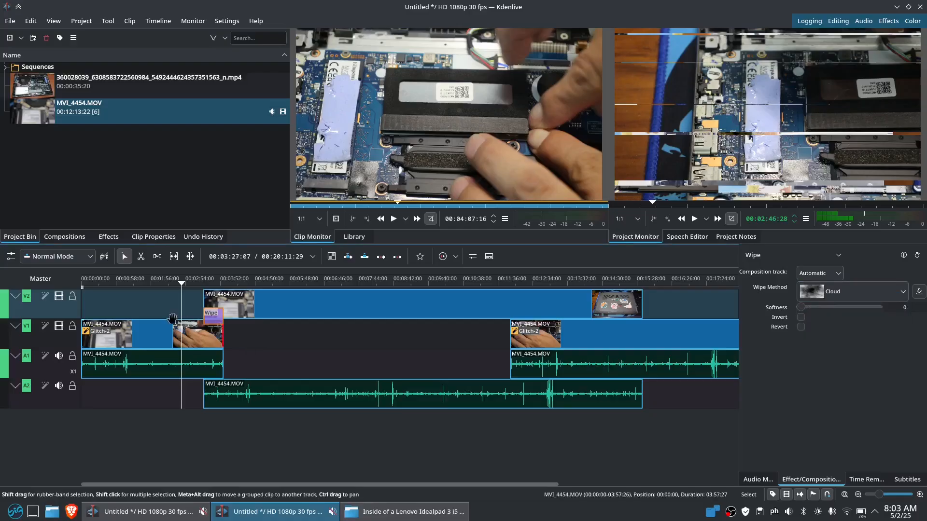
Delete the Glitch-2 effect from the first V1 clip's effect stack
mouse_move(183, 311)
left_mouse_down()
mouse_move(211, 309)
mouse_move(189, 310)
left_mouse_up()
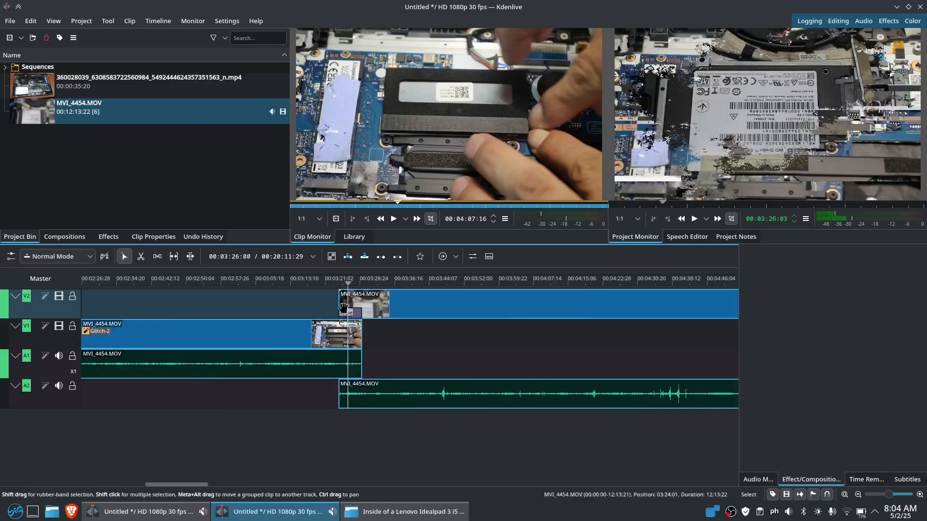
left_click(235, 331)
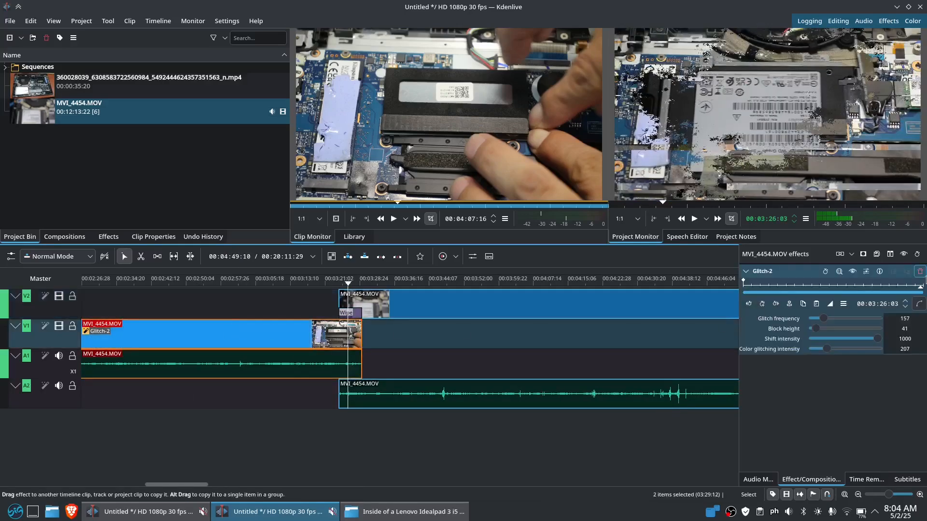
left_click(920, 271)
left_click(330, 309)
Play back the Cloud wipe transition into the V2 footage and stop
key("space")
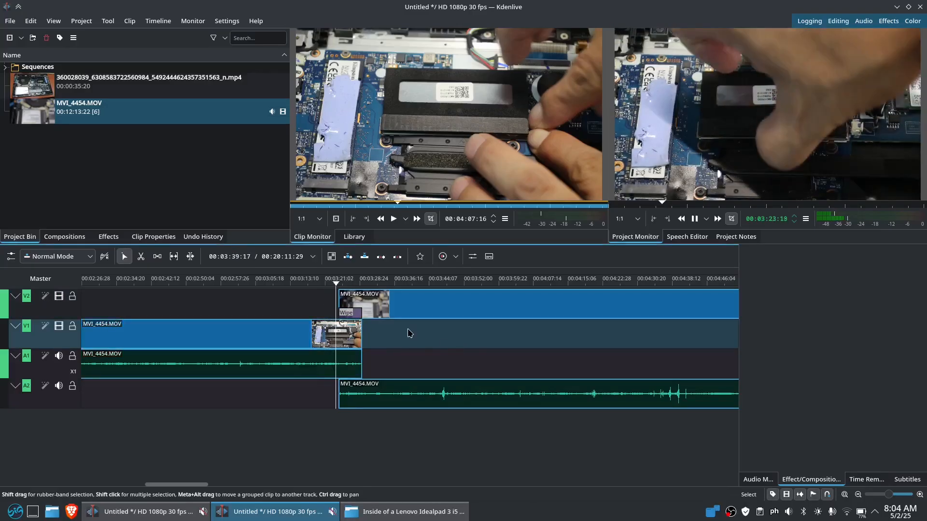
key("space")
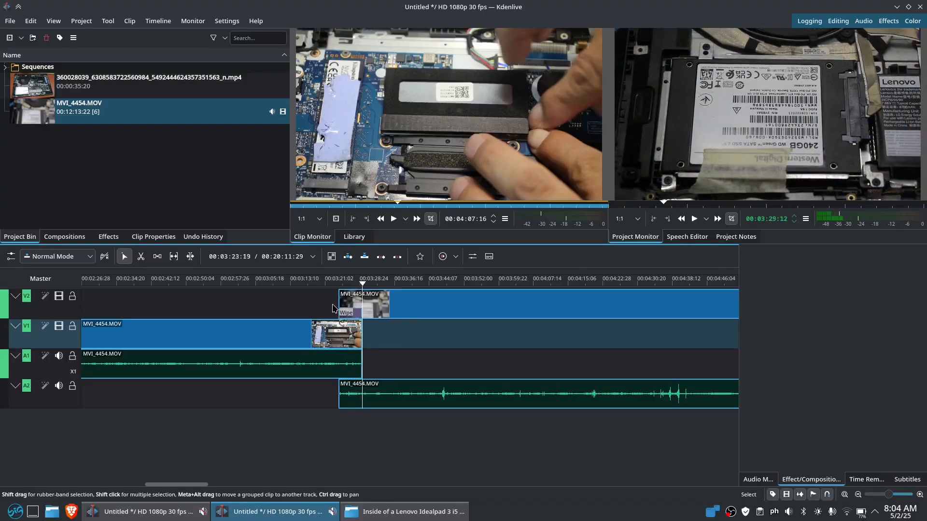
key("space")
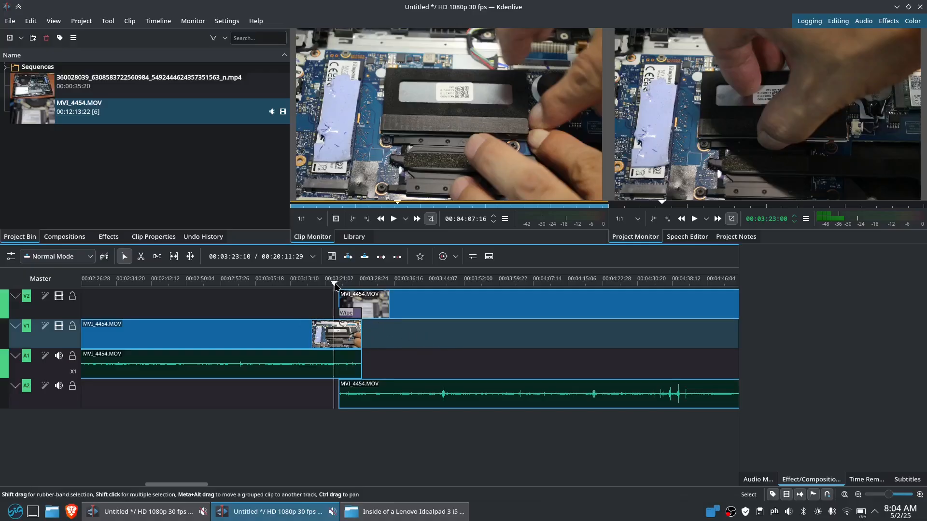
Cut the selected clip at the playhead near the transition
left_click_drag(336, 285, 348, 285)
left_click(351, 333)
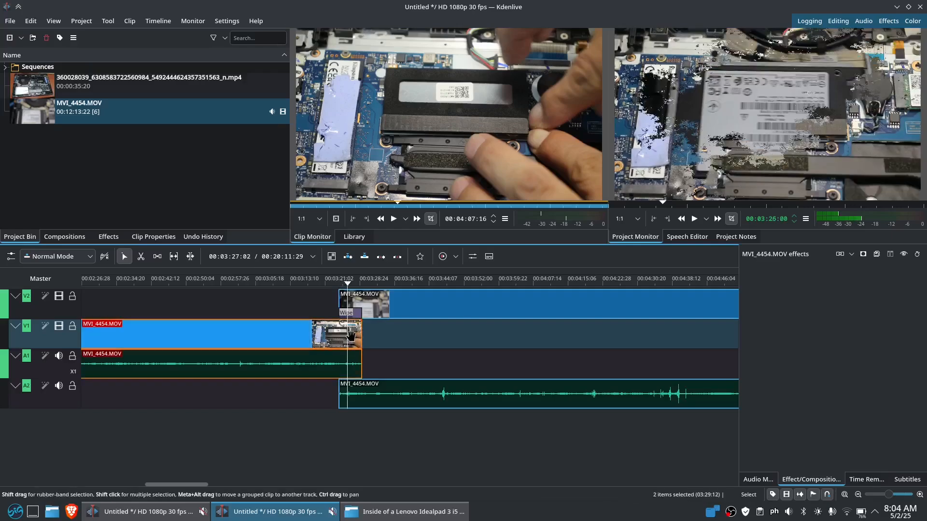
key("shift+r")
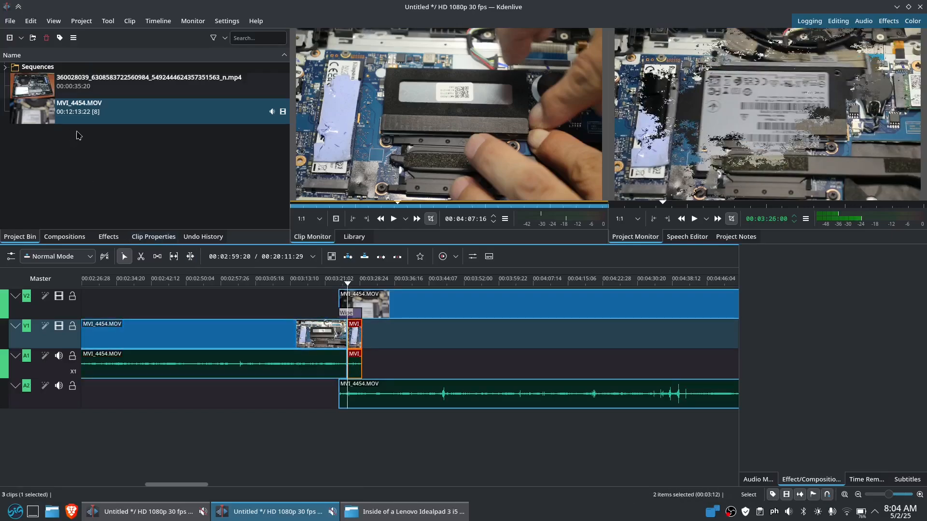
Apply Vertigo - 1 to the short piece, preview it, and add Glitch-2 to the upper-track clip
left_click(108, 236)
left_click_drag(46, 164, 353, 338)
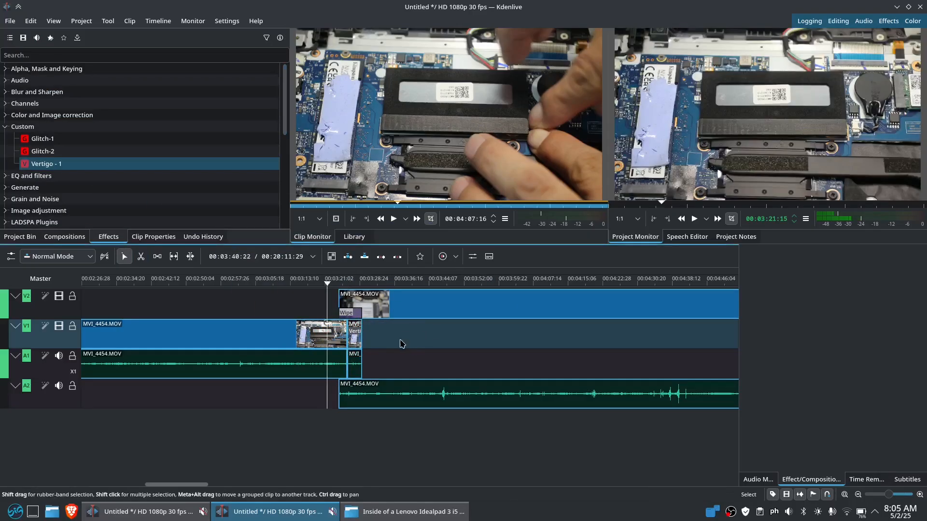
key("space")
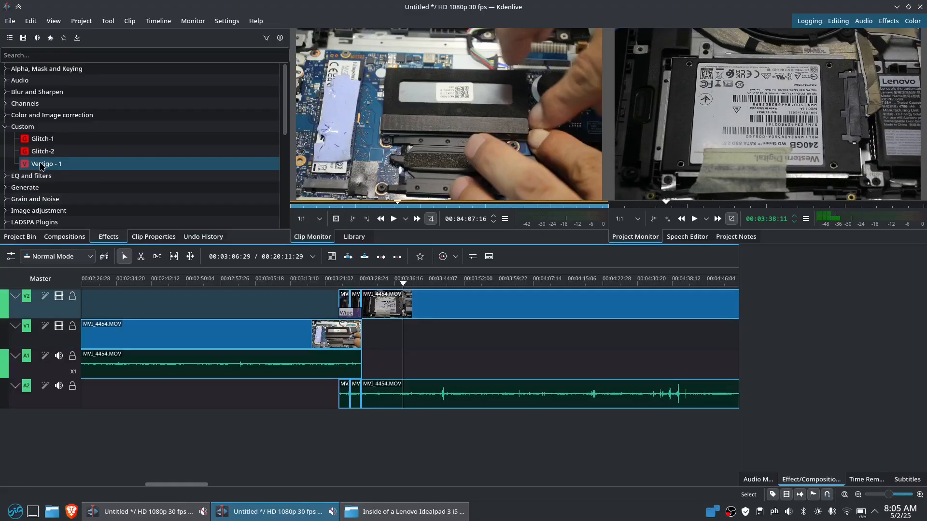
left_click_drag(55, 156, 358, 303)
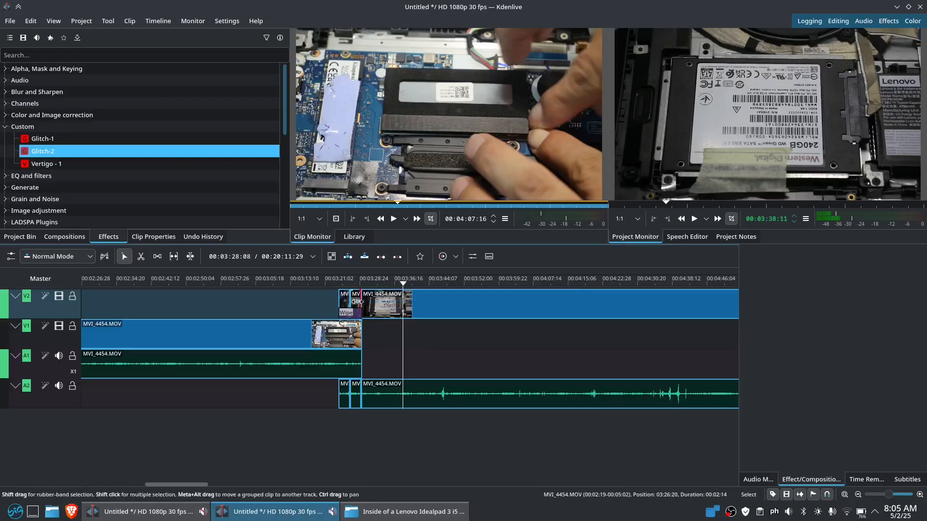
Replay the edit from 03:22:10 to preview the added effects
left_click(331, 304)
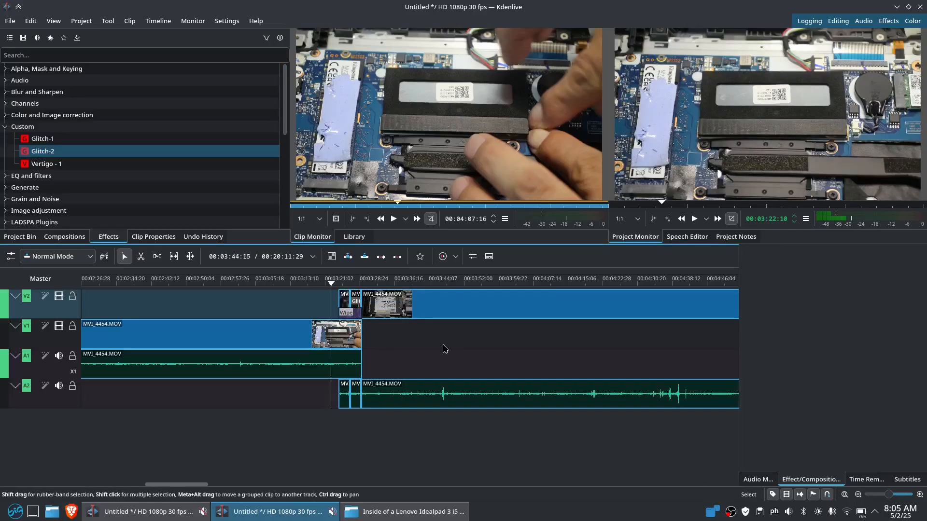
key("space")
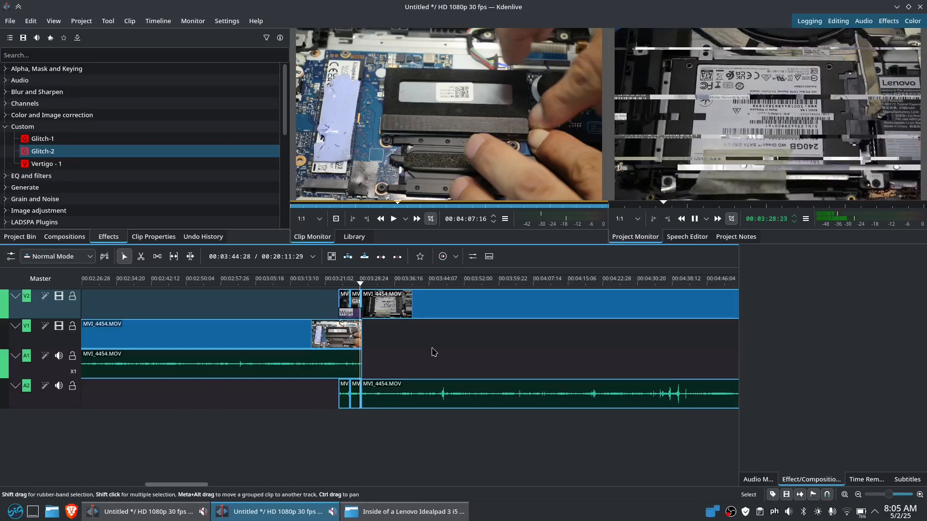
key("space")
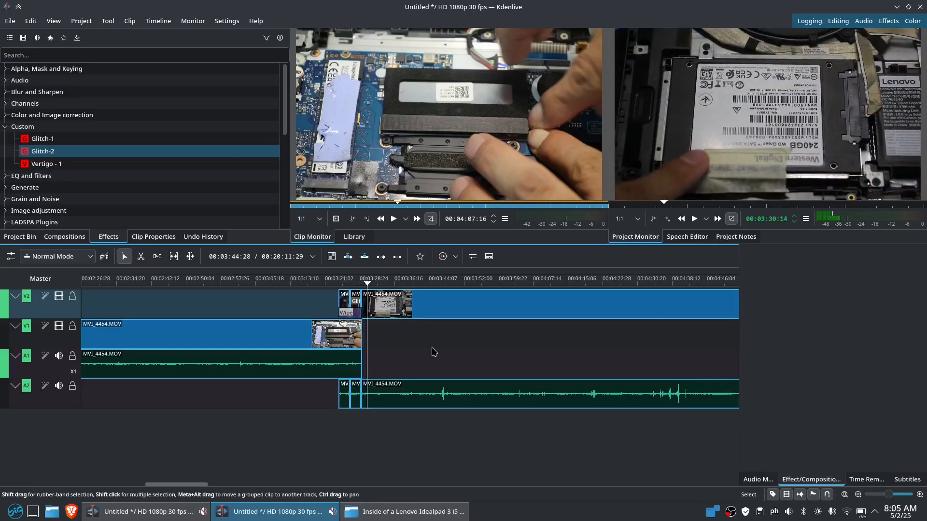
Add a default fade-out to the V1 clip's end and select the Wipe composition
left_click(336, 302)
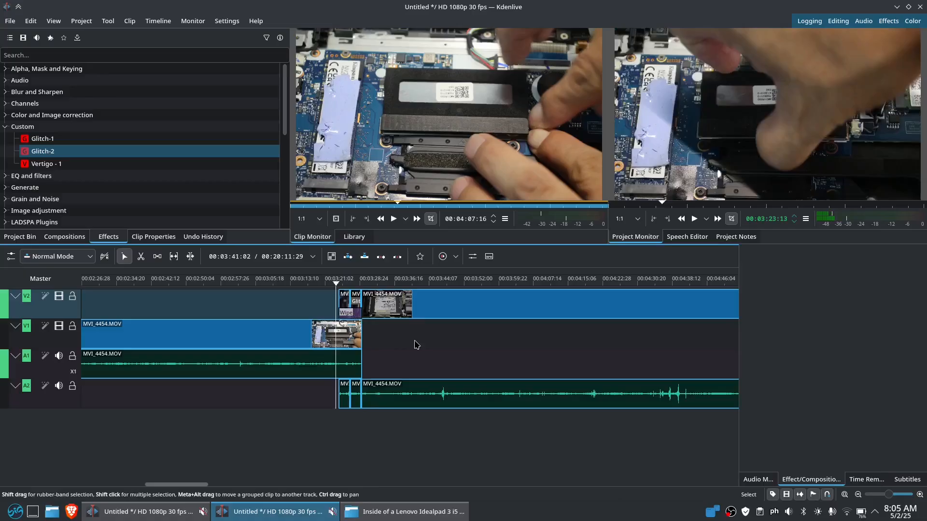
left_click(361, 325)
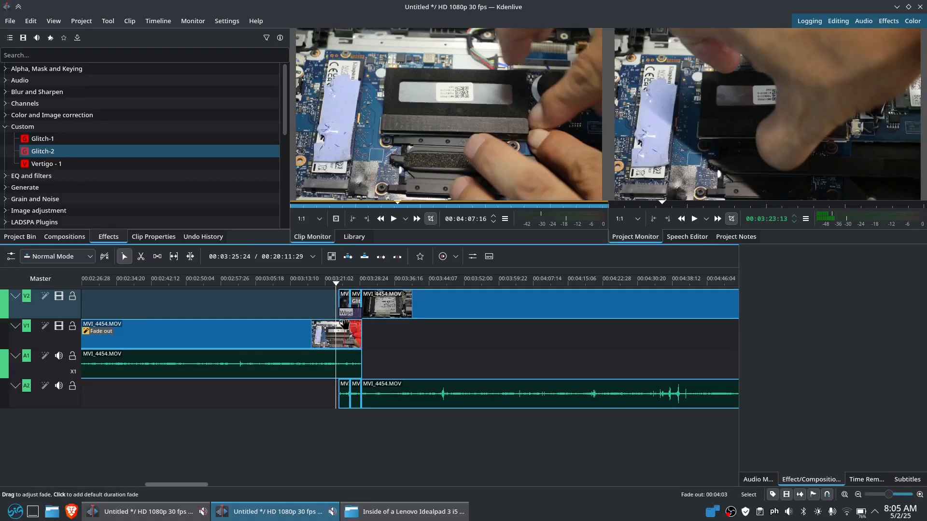
left_click(337, 299)
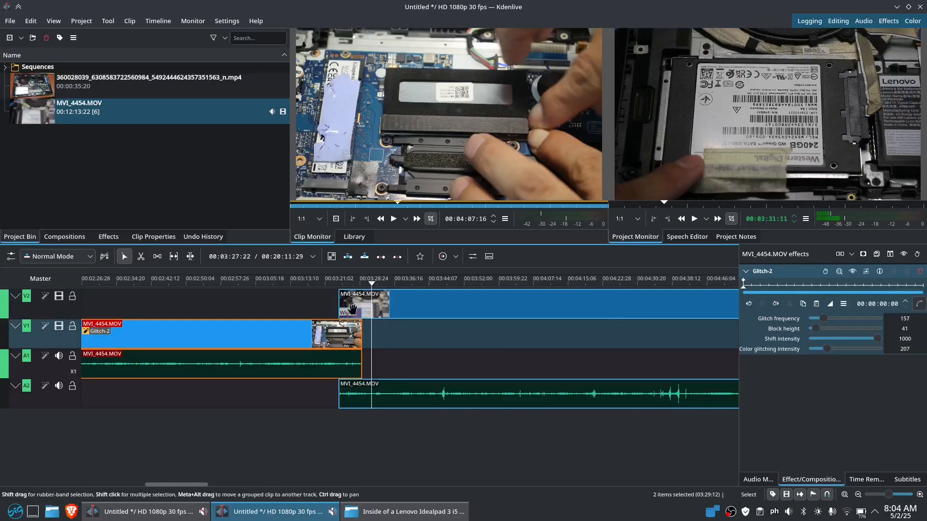
left_click(350, 316)
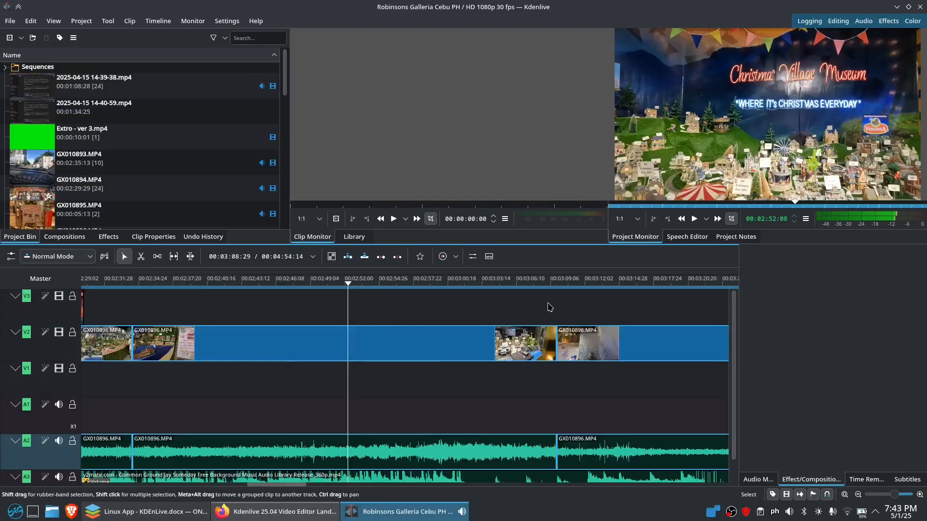
Insert a one-second dissolve mix at the V2 cut, preview it, and check its Luma settings
scroll(512, 285, "down", 3)
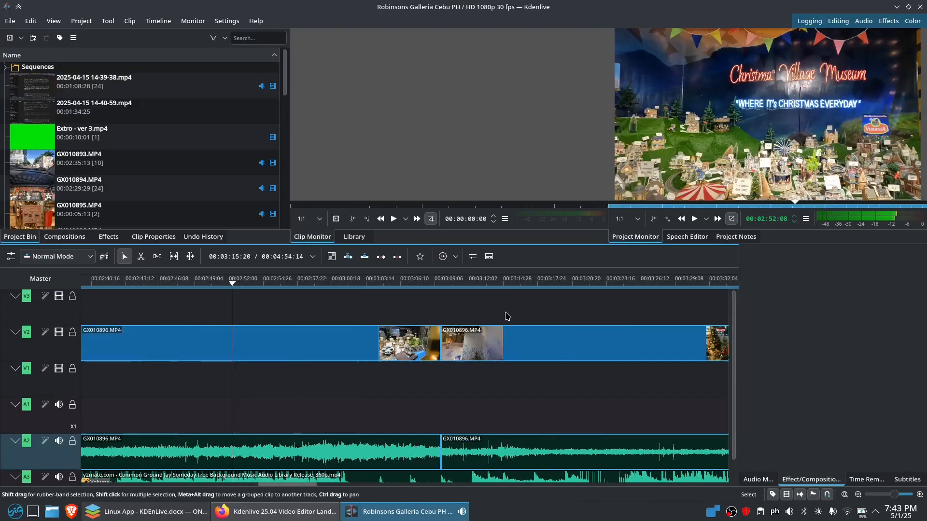
double_click(441, 342)
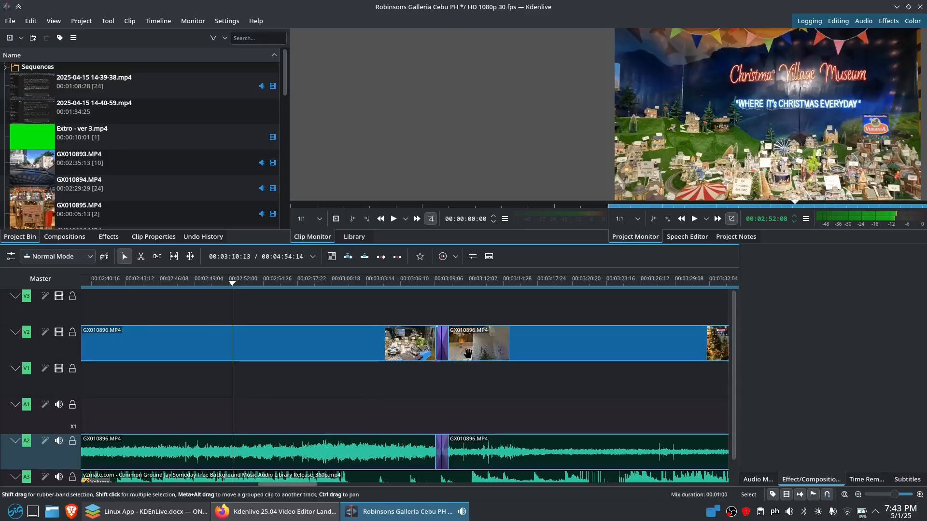
left_click(439, 318)
key("space")
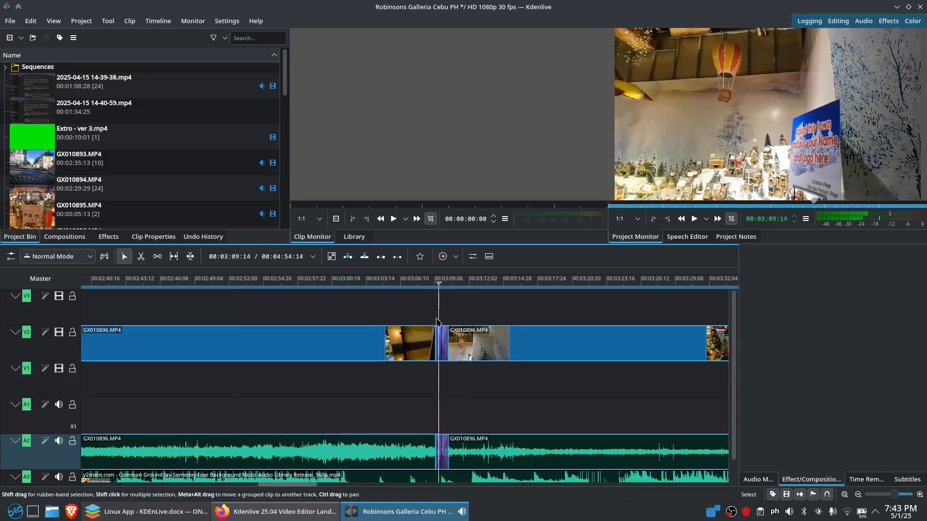
left_click(442, 344)
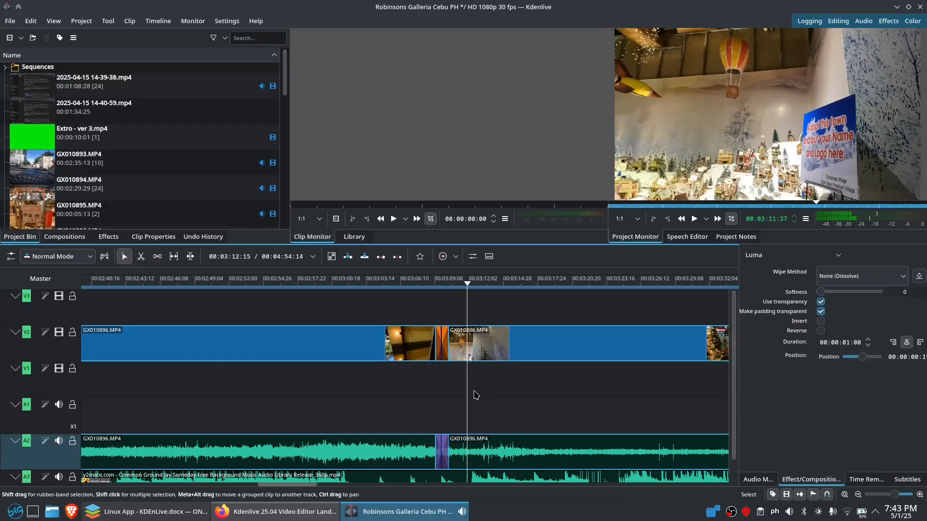
left_click(443, 354)
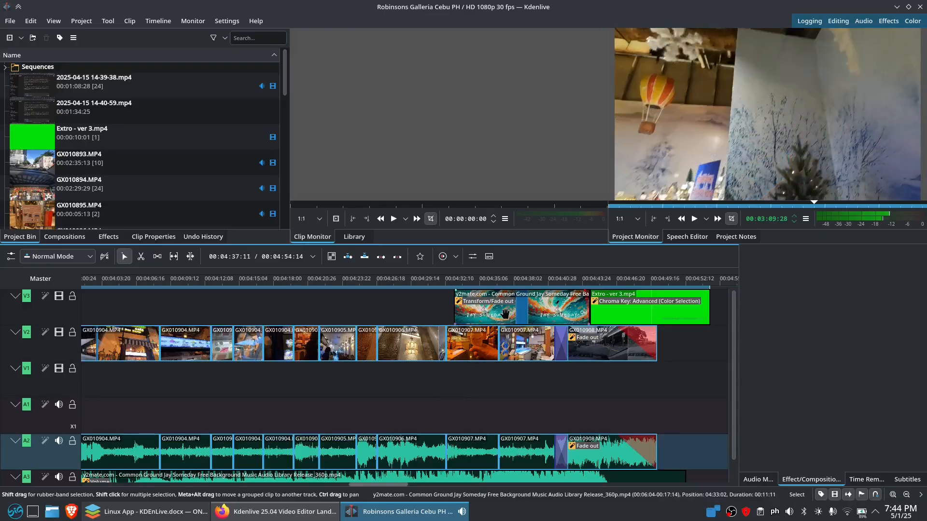
left_click_drag(511, 316, 494, 316)
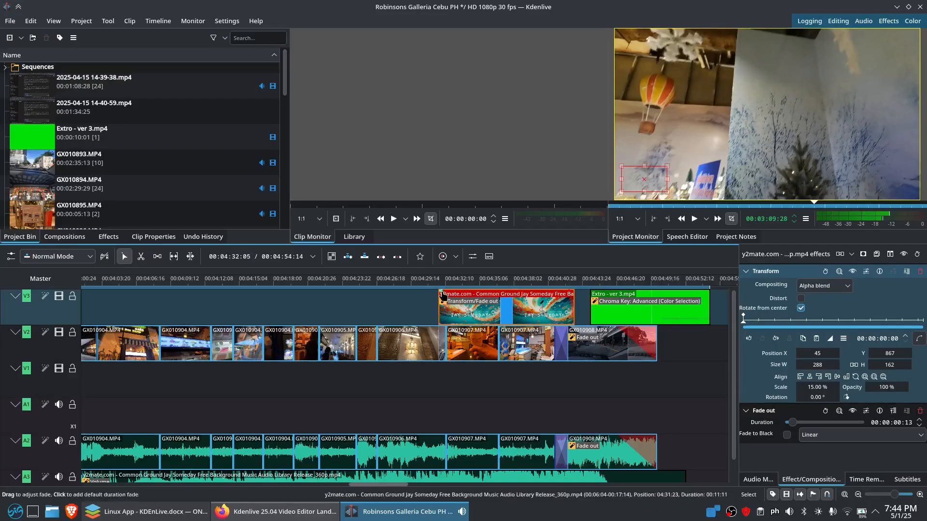
left_click_drag(443, 296, 510, 310)
left_click(448, 317)
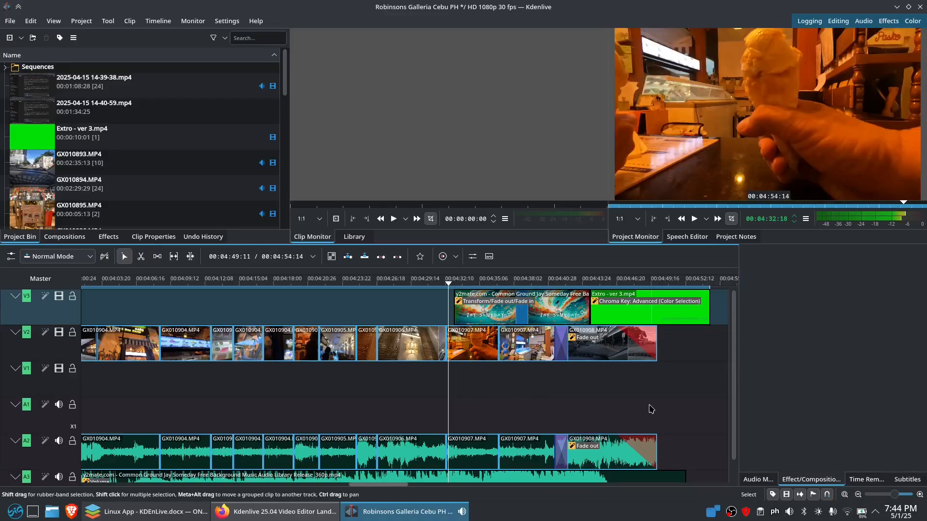
key("space")
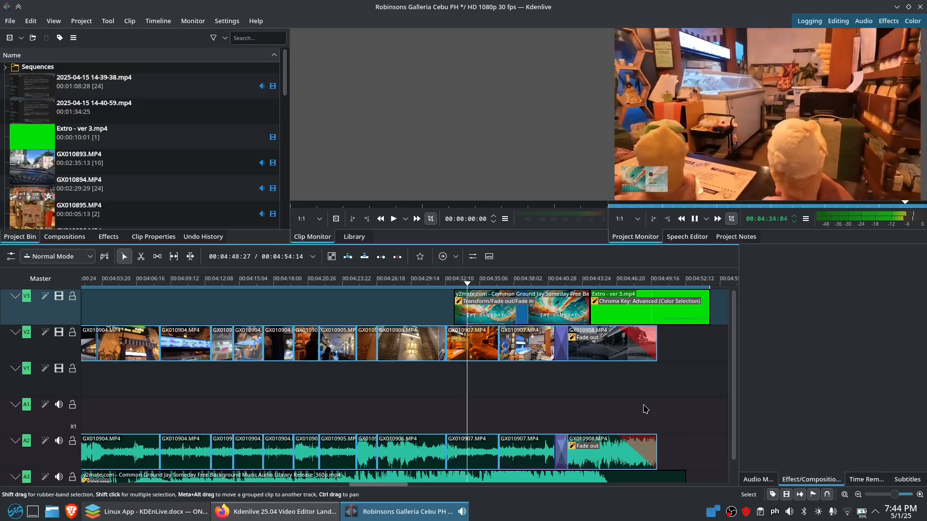
key("space")
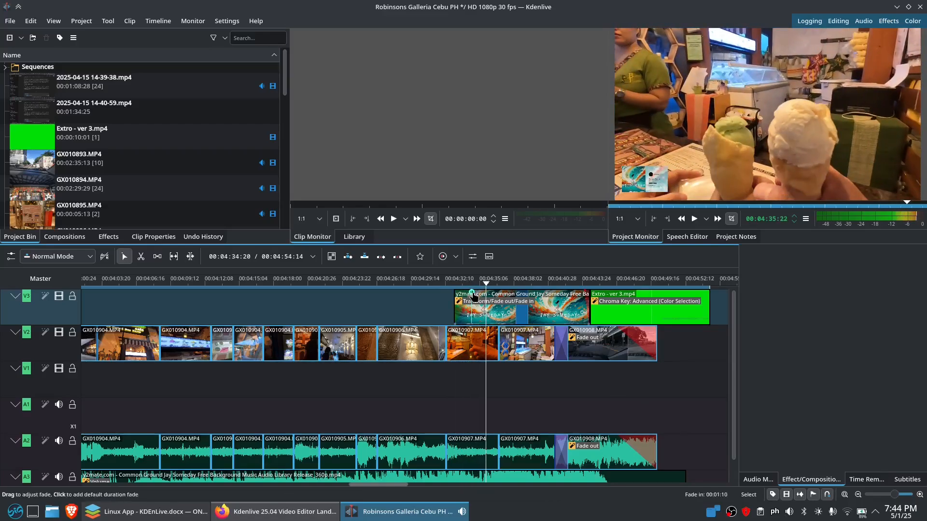
left_click_drag(473, 296, 455, 297)
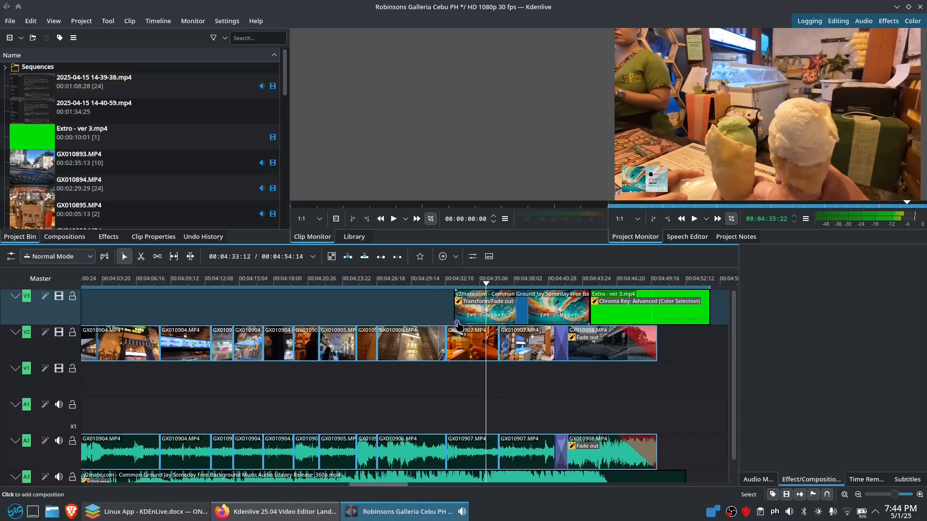
Add a Wipe composition at the y2mate clip's start on V3, resize it, and pick Cloud
left_click(457, 323)
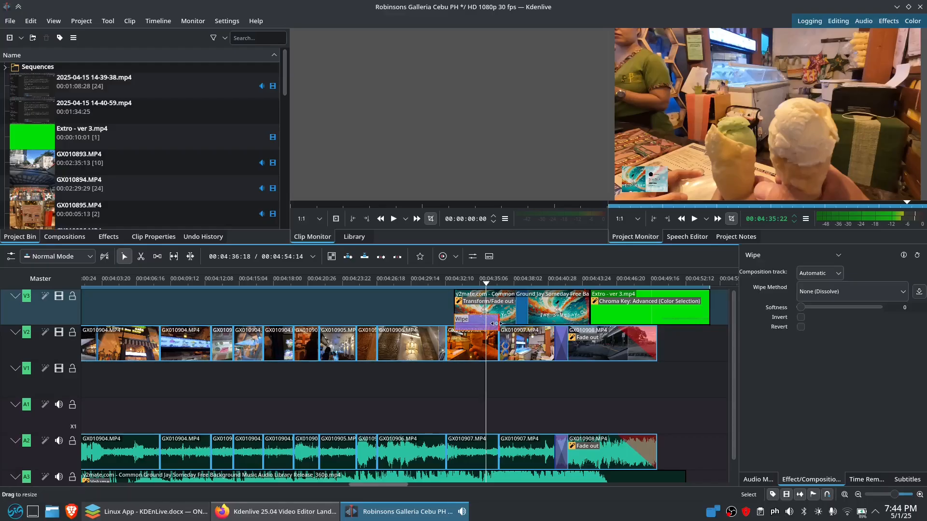
left_click_drag(497, 323, 478, 327)
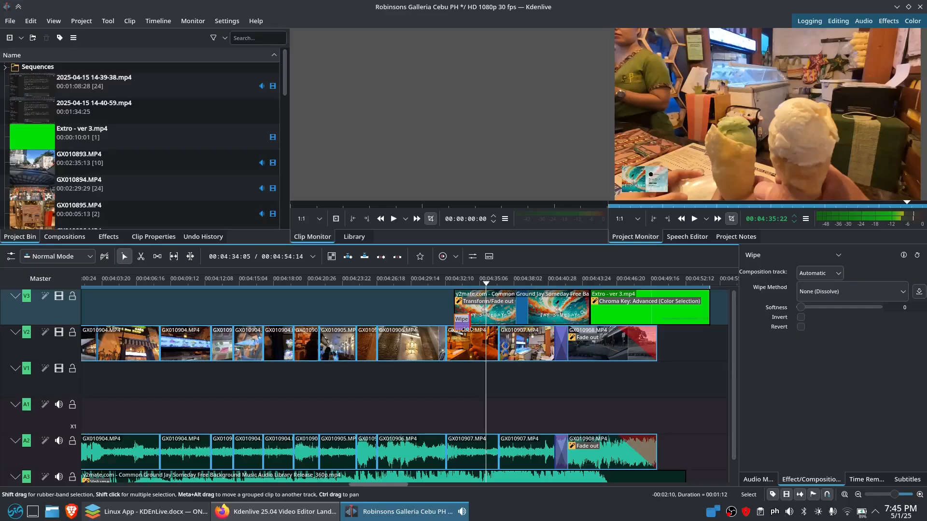
left_click_drag(469, 329, 472, 329)
left_click(858, 296)
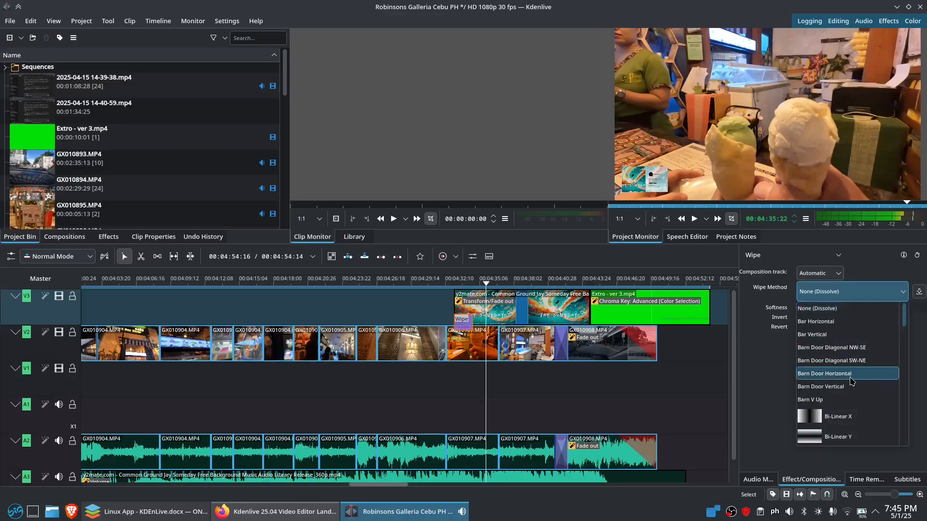
scroll(842, 368, "up", 3)
scroll(842, 368, "down", 2)
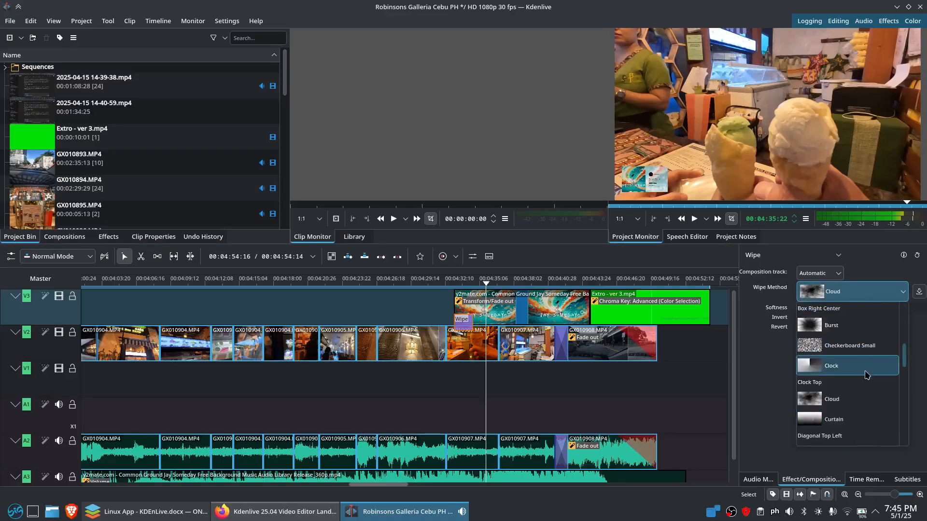
left_click(863, 403)
Preview the wipe transition, then browse the wipe pattern list again to find Burst
left_click(440, 318)
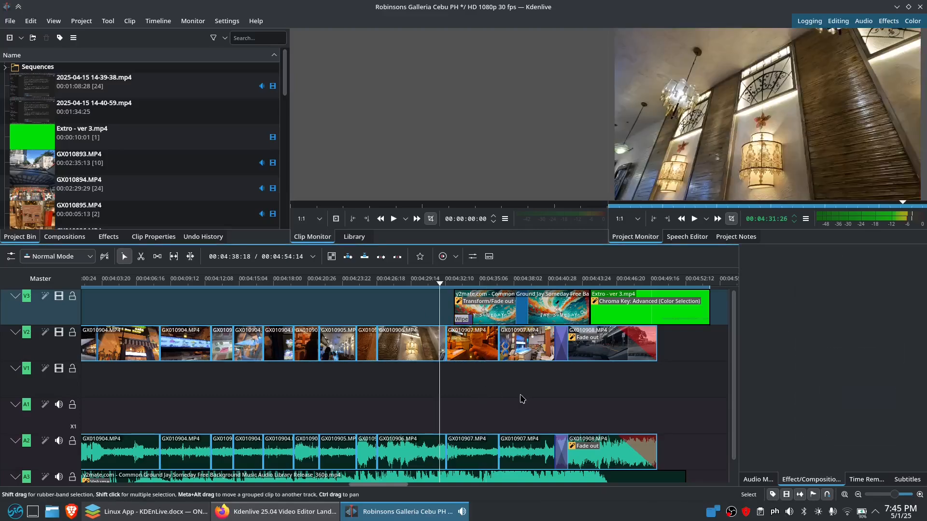
key("space")
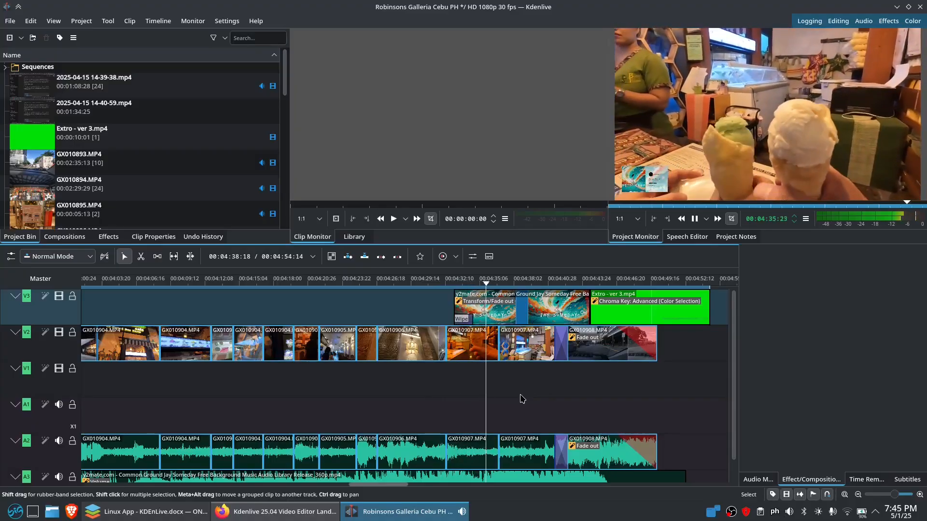
key("space")
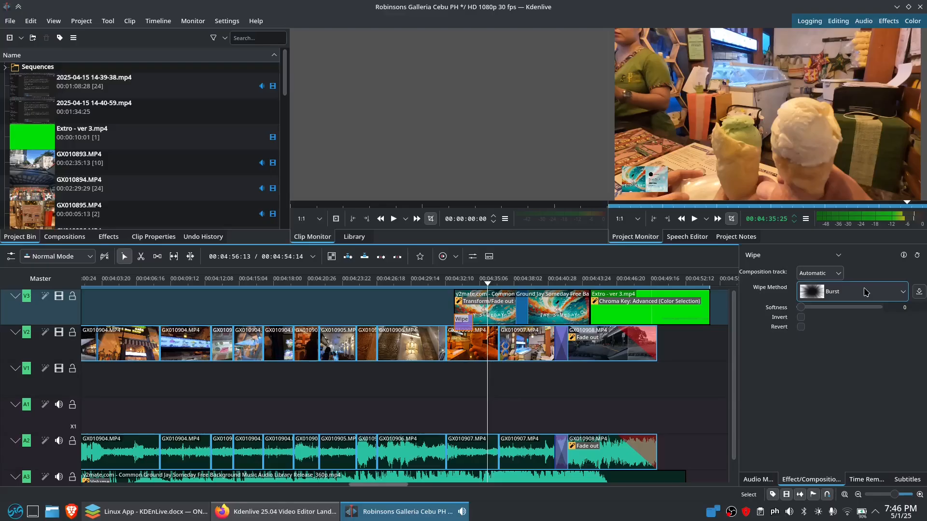
left_click(865, 291)
scroll(854, 376, "up", 5)
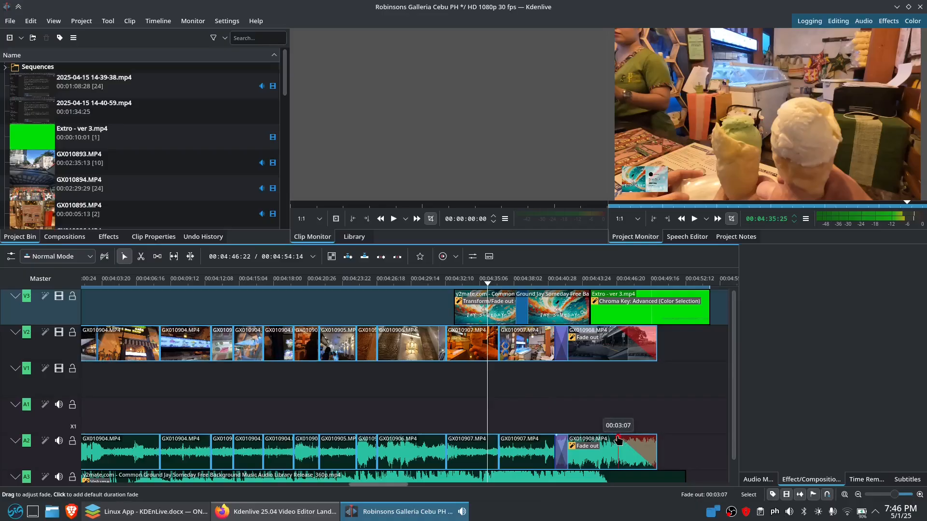
Lengthen the GX010908.MP4 fade-out on A2 to about four seconds, then park the playhead at 00:04:44:25
mouse_move(619, 438)
left_mouse_down()
mouse_move(659, 439)
mouse_move(606, 438)
left_mouse_up()
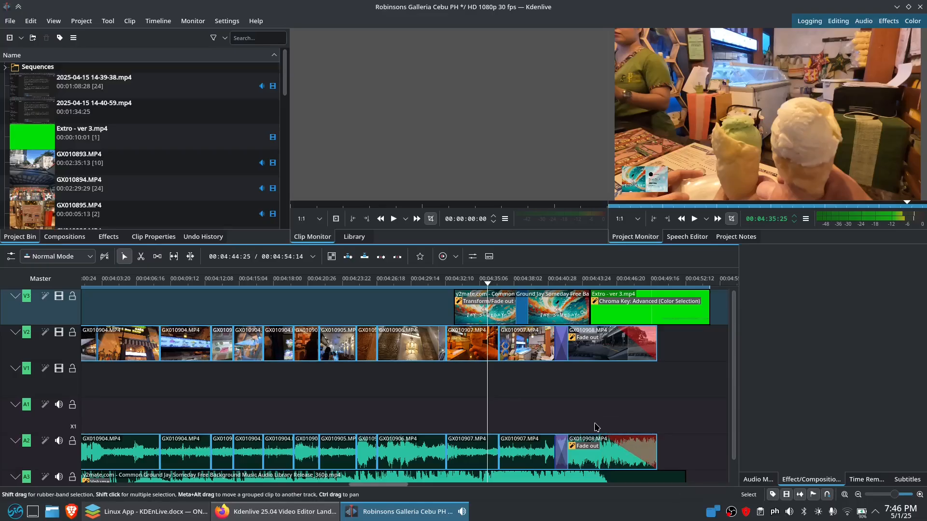
left_click(597, 427)
scroll(555, 386, "down", 2)
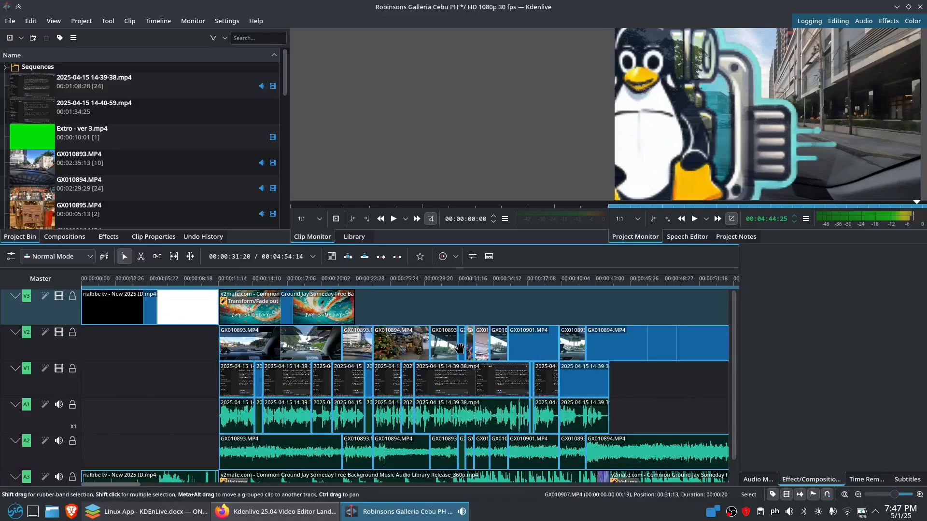
Make V2 active, scrub its footage near 00:00:31, and browse the effect categories
left_click(461, 341)
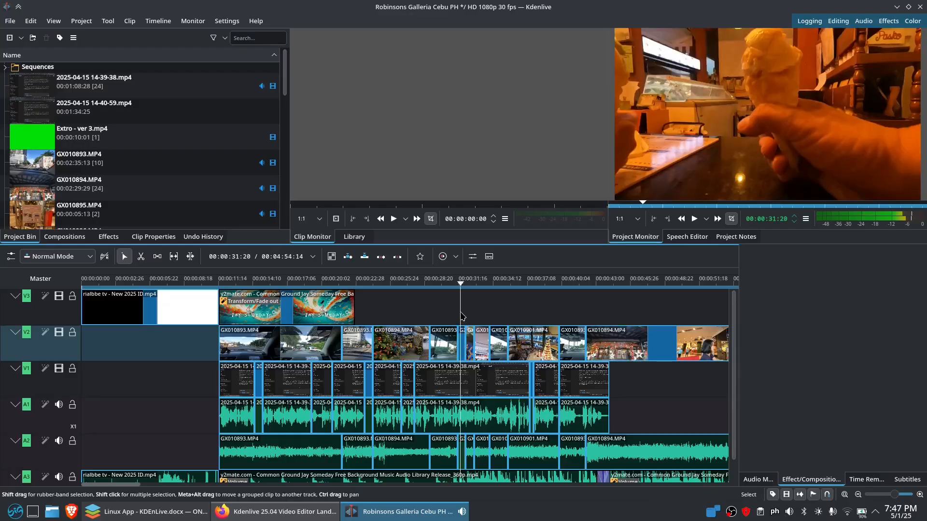
left_click_drag(461, 314, 455, 320)
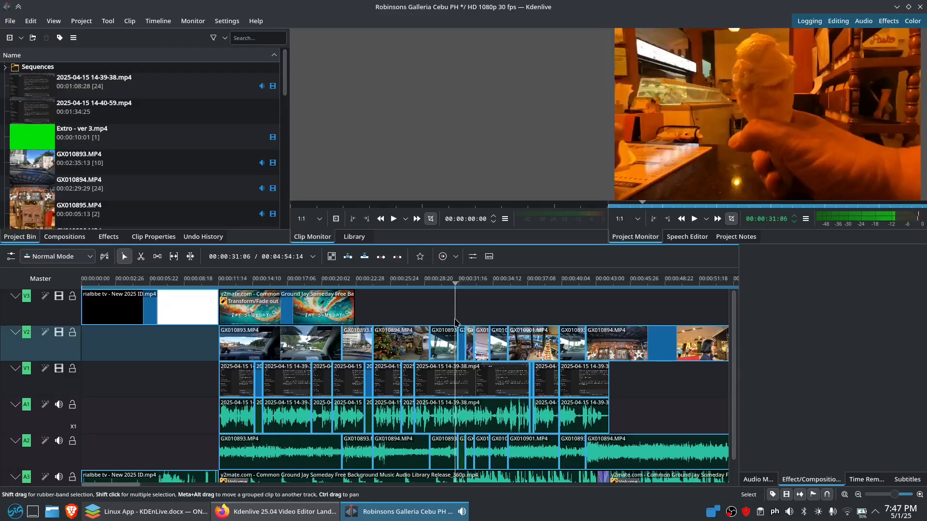
left_click(107, 237)
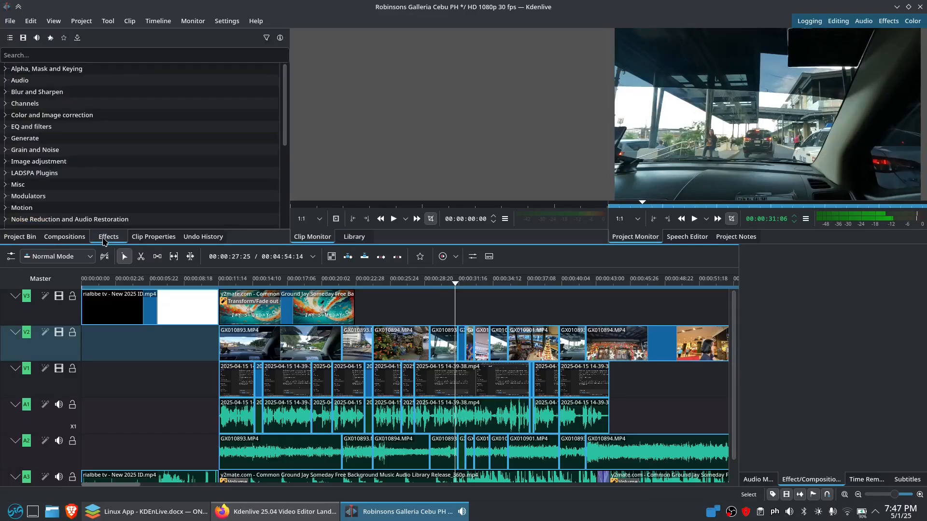
left_click(6, 70)
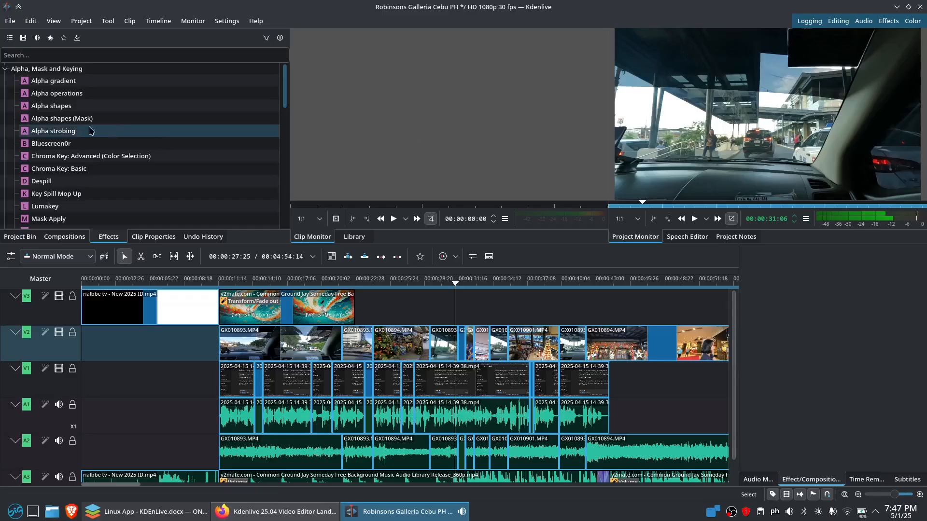
Drag Glitch0r from the Motion category onto the short GX010907 clip on V2
scroll(164, 143, "down", 3)
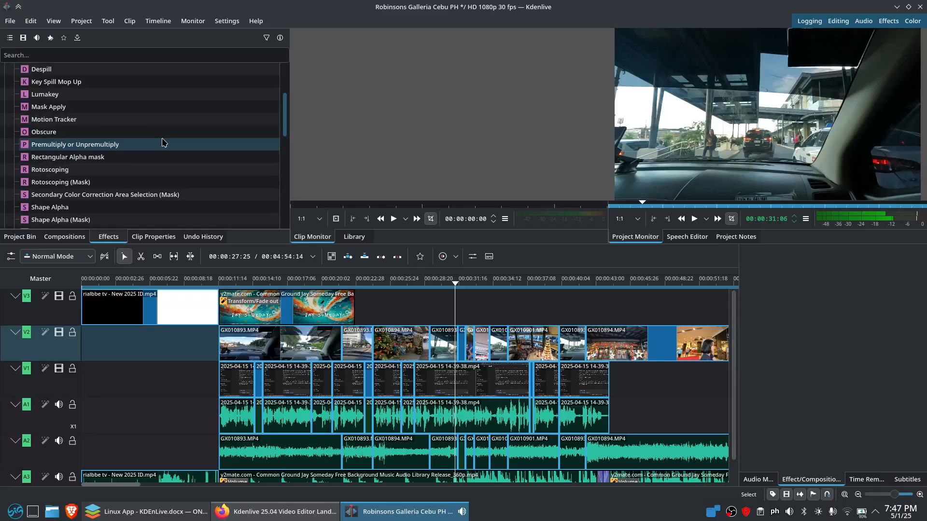
scroll(160, 142, "down", 8)
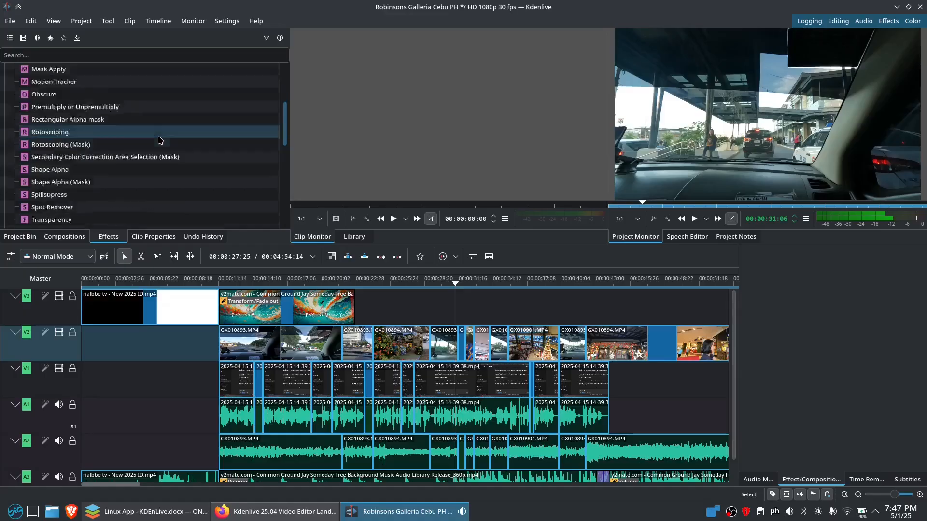
scroll(170, 146, "down", 2)
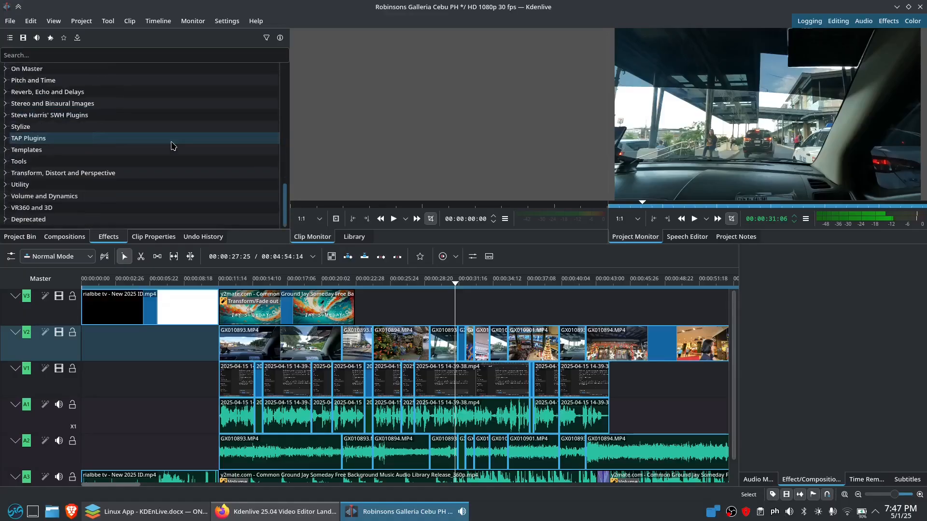
scroll(164, 144, "up", 3)
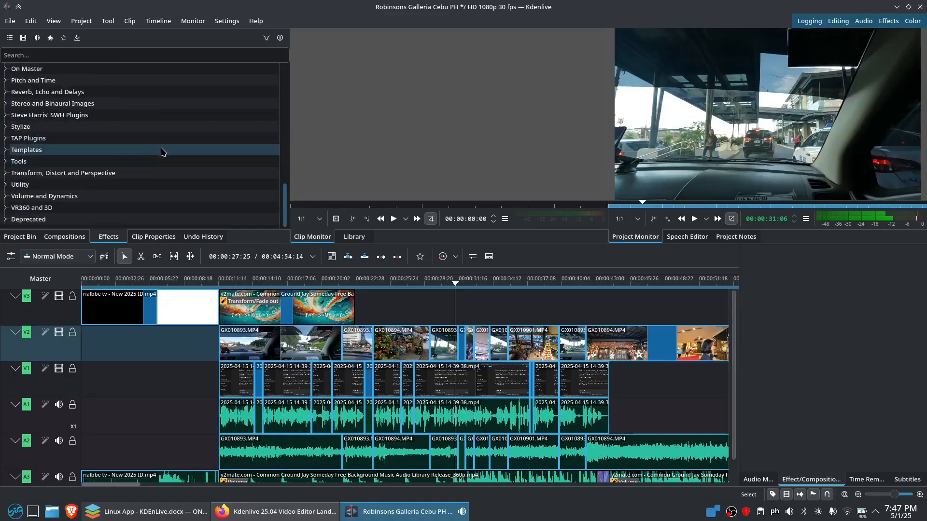
scroll(138, 145, "up", 10)
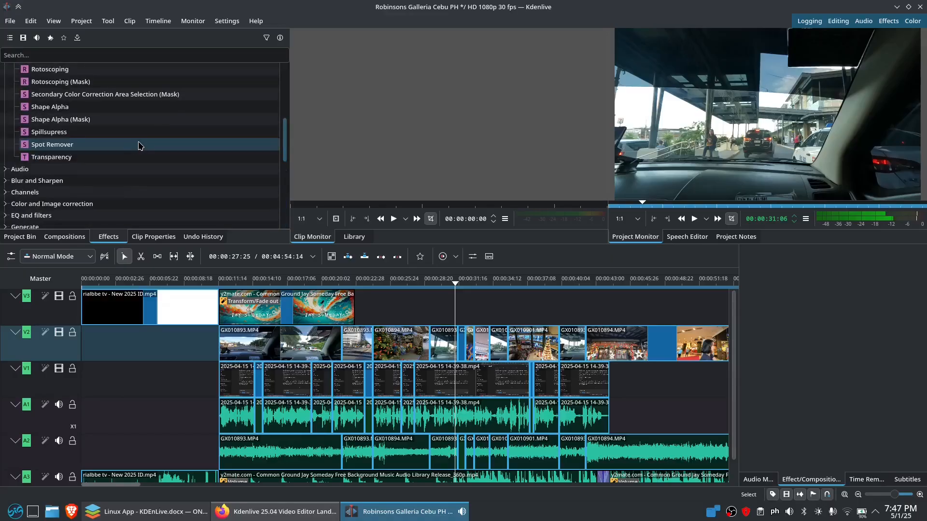
scroll(147, 148, "down", 10)
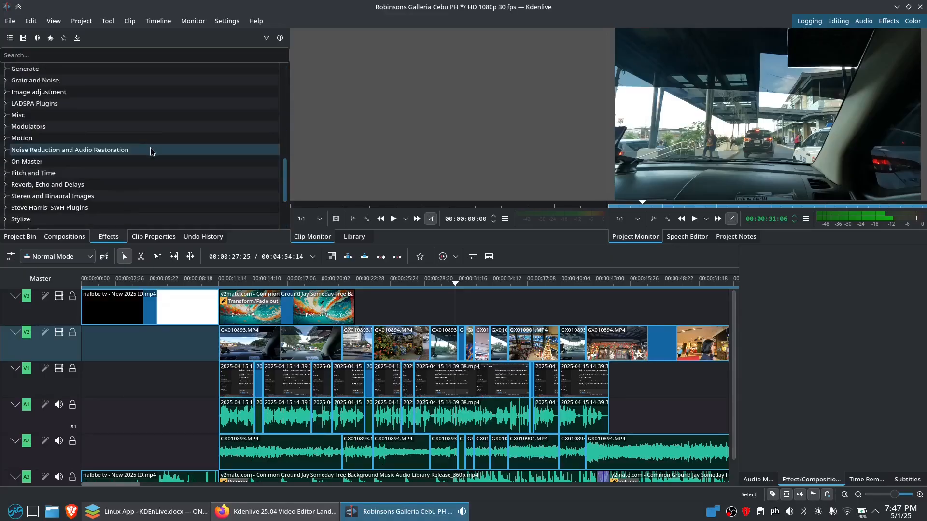
left_click(58, 138)
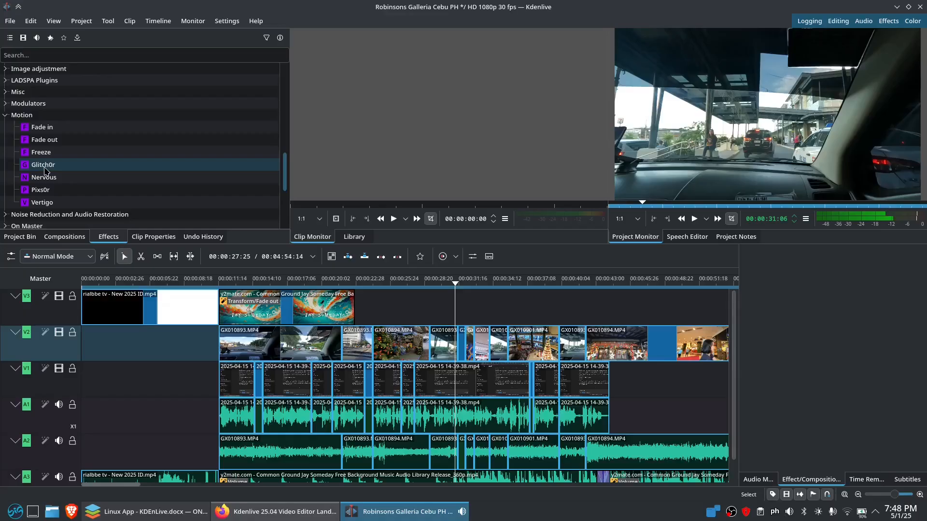
left_click_drag(43, 168, 463, 343)
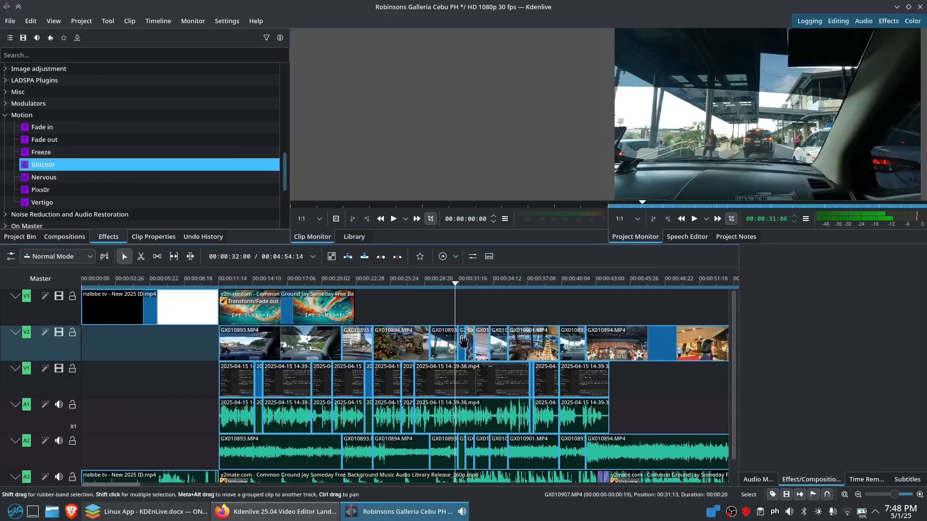
Place the playhead near 31 seconds and select the GX010907 clip on V2
left_click(465, 318)
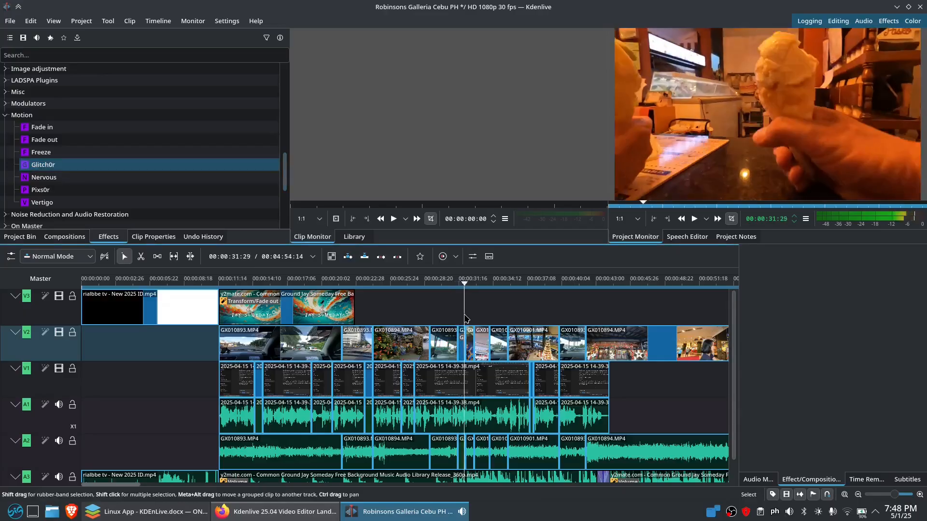
left_click_drag(465, 315, 461, 327)
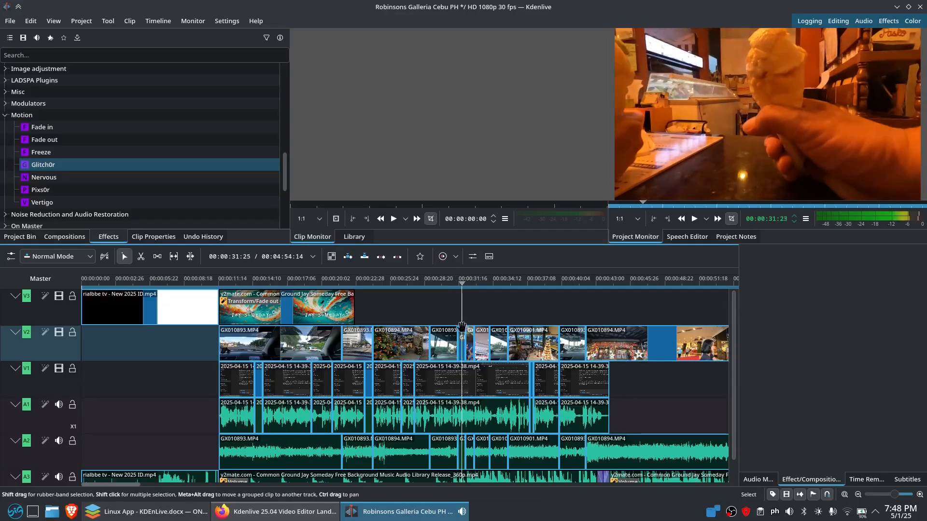
left_click(462, 344)
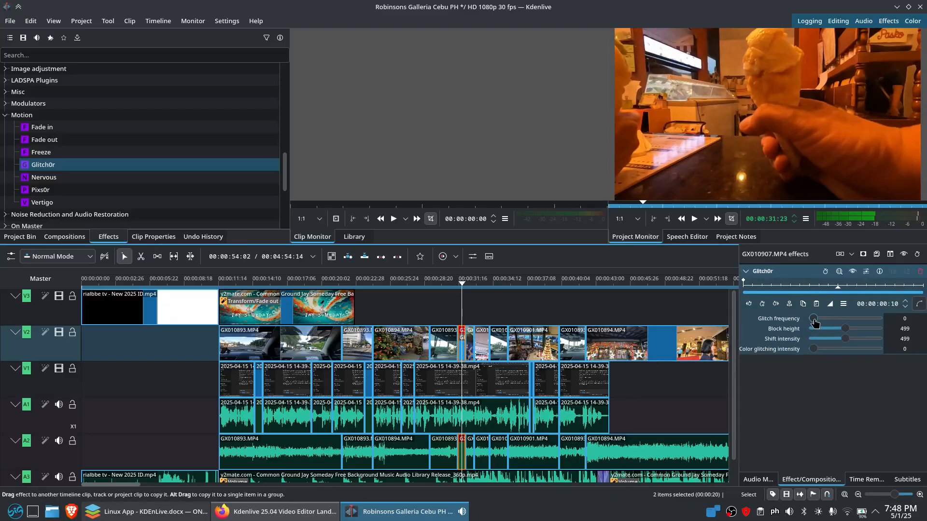
Set the Glitch0r sliders: frequency 477, colour glitching 294, block height 131, shift intensity 725
left_click_drag(814, 323, 839, 323)
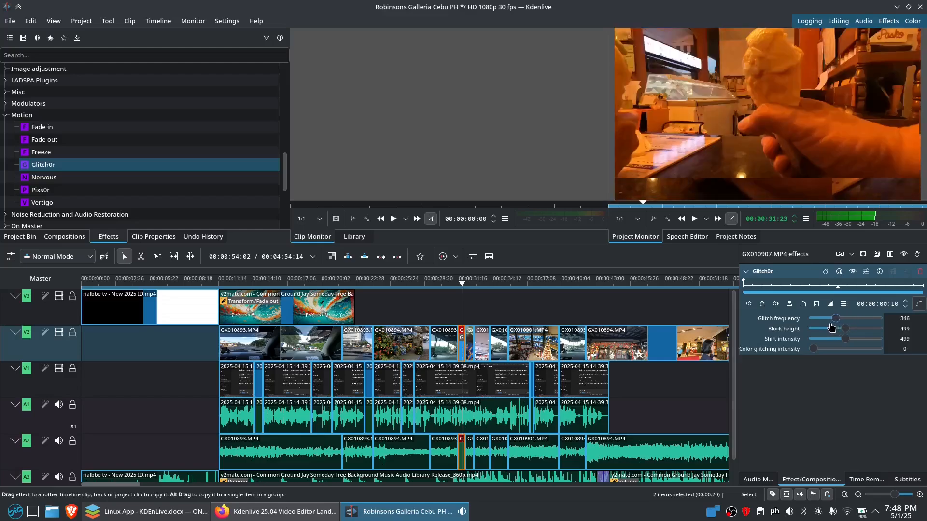
left_click_drag(831, 328, 835, 358)
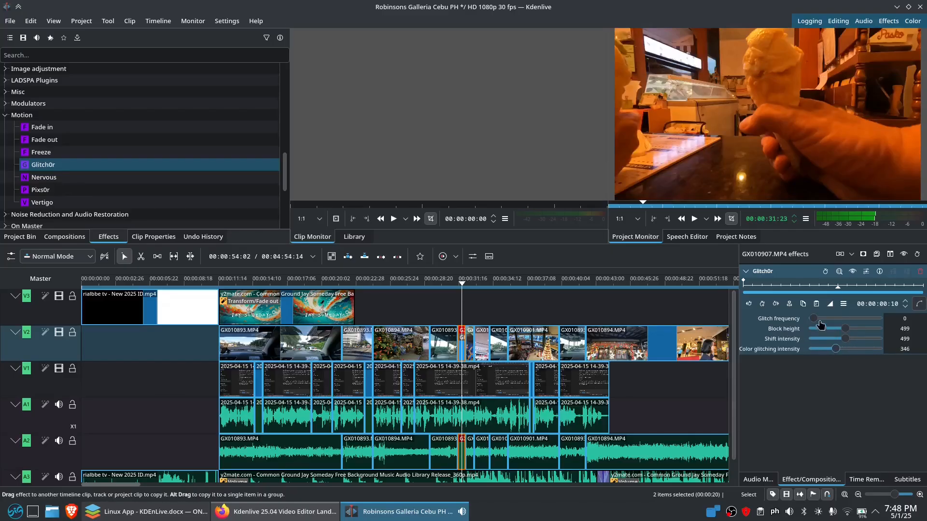
left_click_drag(813, 318, 844, 318)
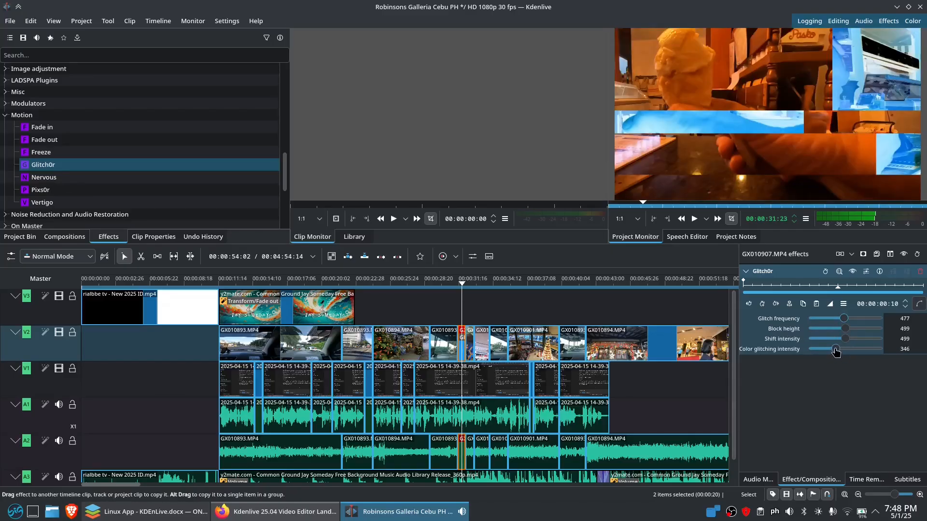
mouse_move(836, 353)
left_mouse_down()
mouse_move(889, 358)
mouse_move(831, 363)
left_mouse_up()
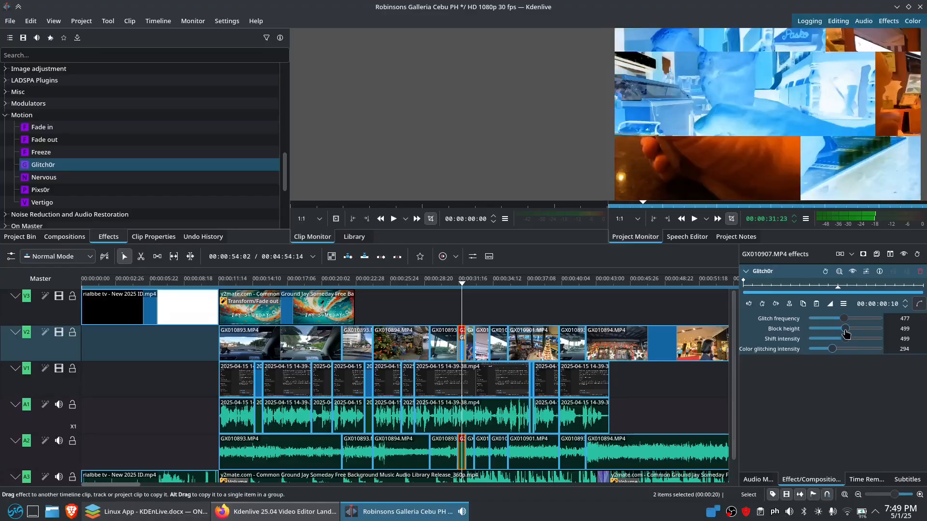
left_click_drag(845, 332, 819, 340)
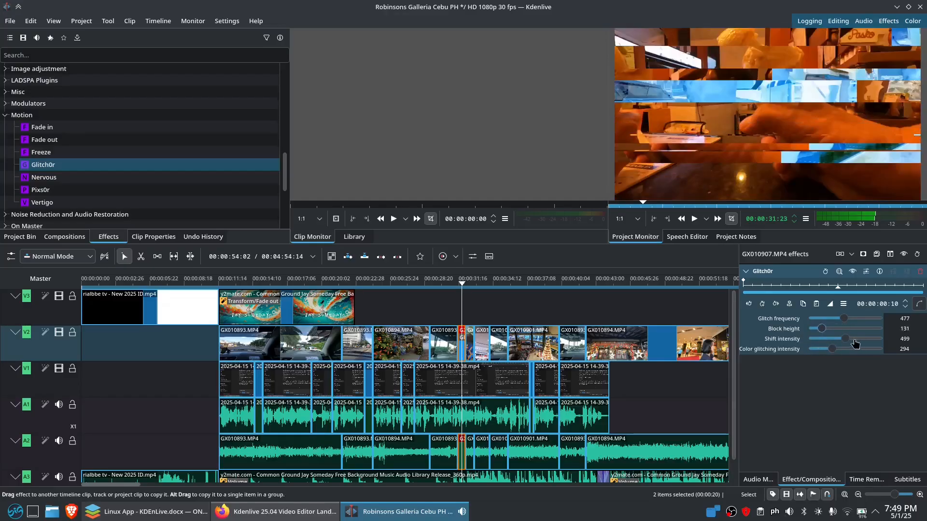
mouse_move(849, 340)
left_mouse_down()
mouse_move(870, 344)
mouse_move(860, 343)
left_mouse_up()
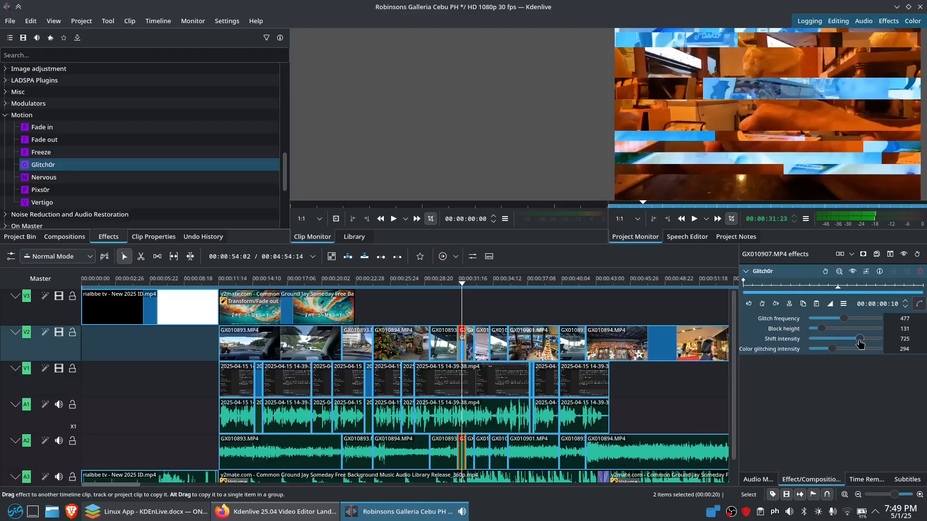
left_click(459, 318)
key("space")
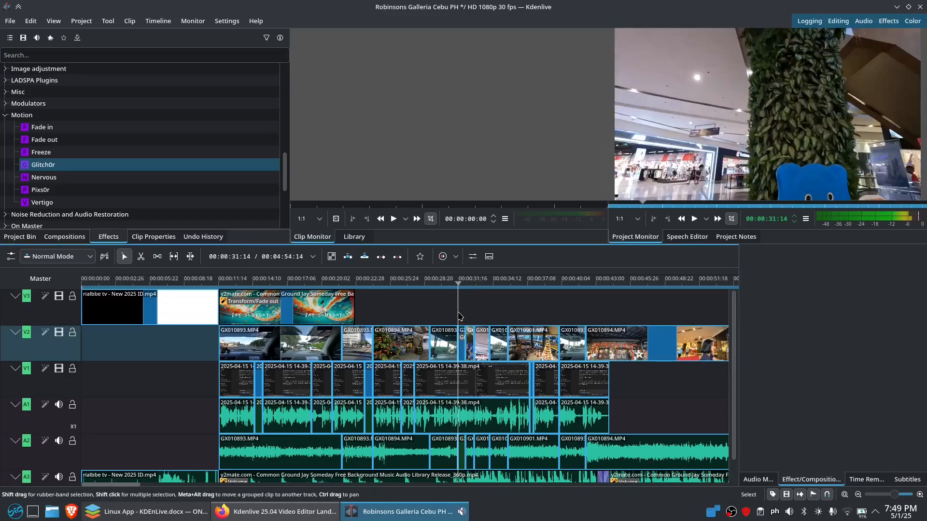
key("space")
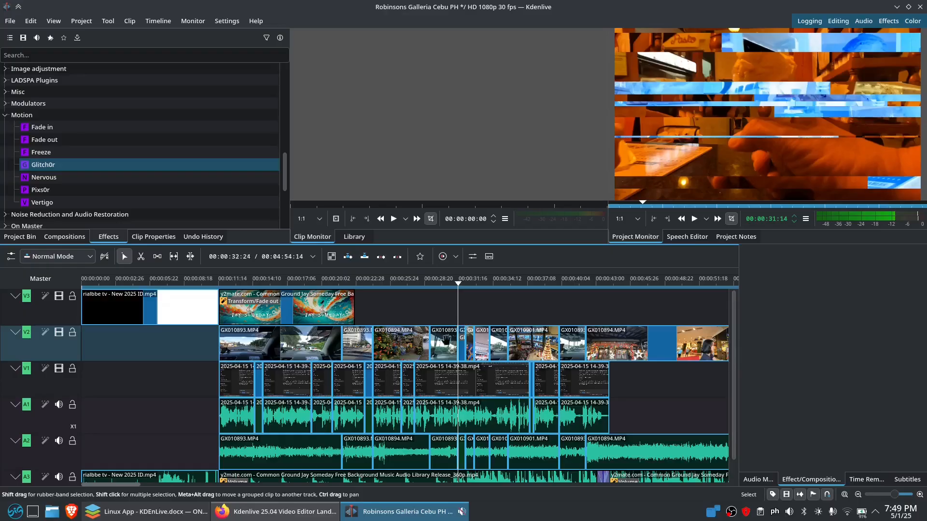
left_click(461, 345)
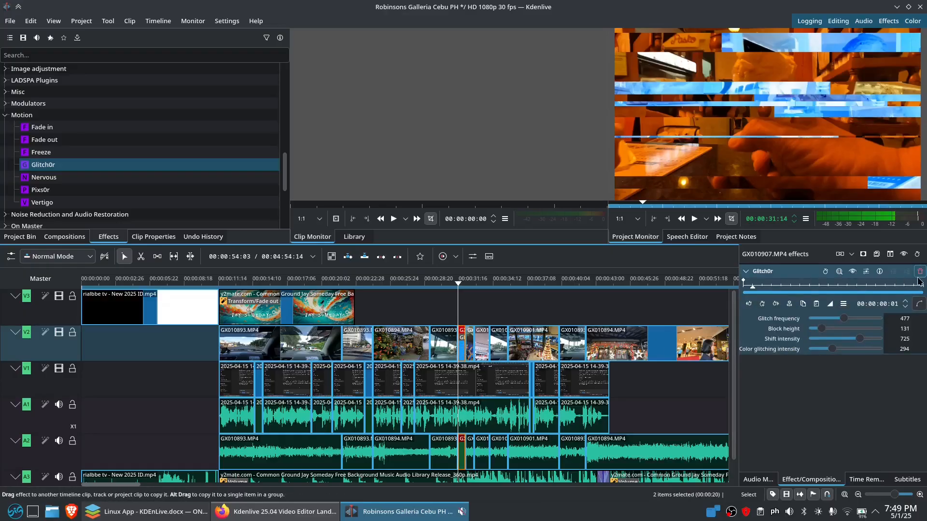
left_click(877, 254)
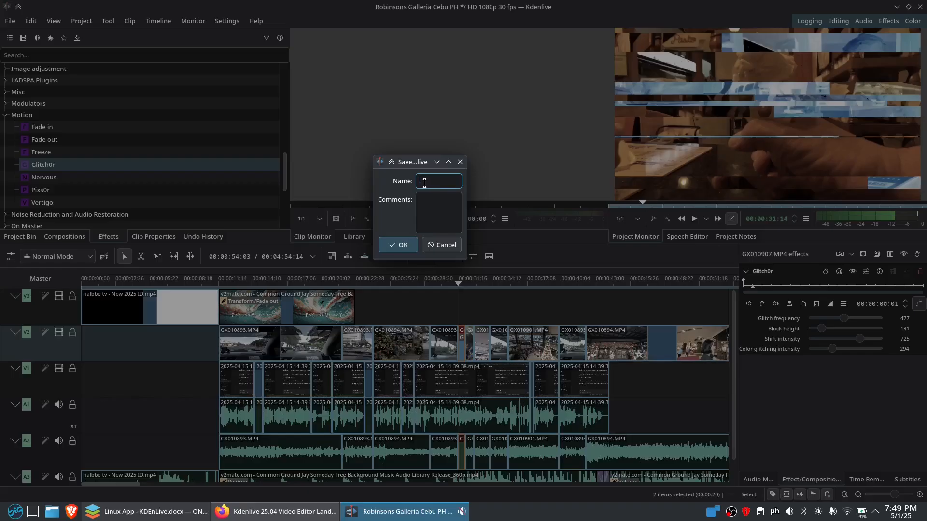
left_click(460, 161)
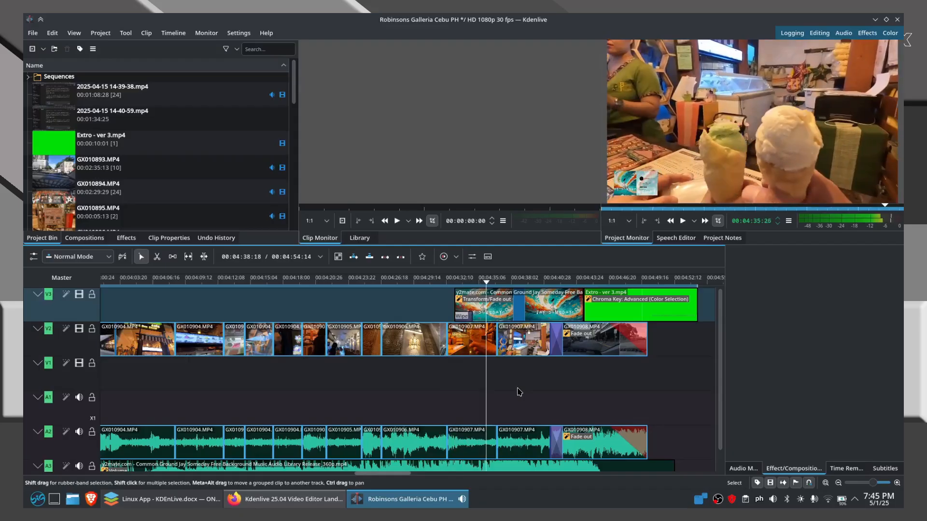
left_click(462, 317)
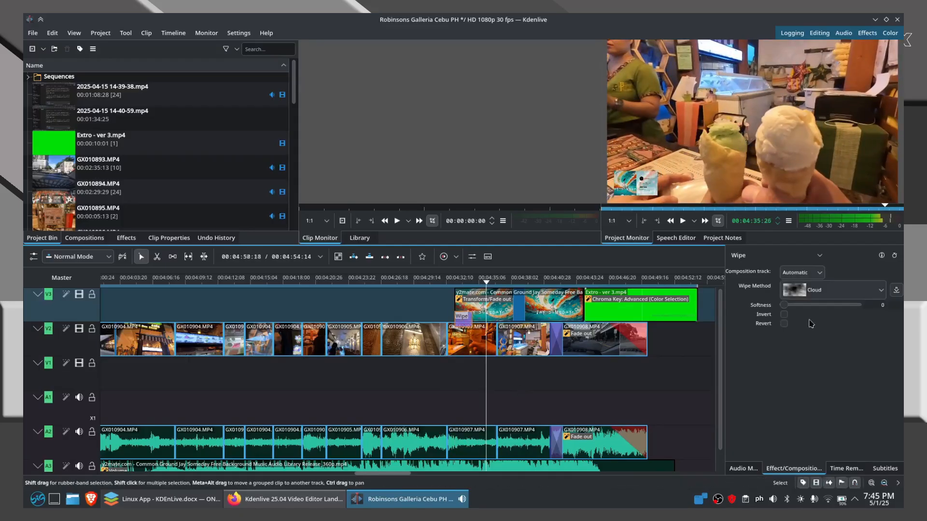
left_click(839, 286)
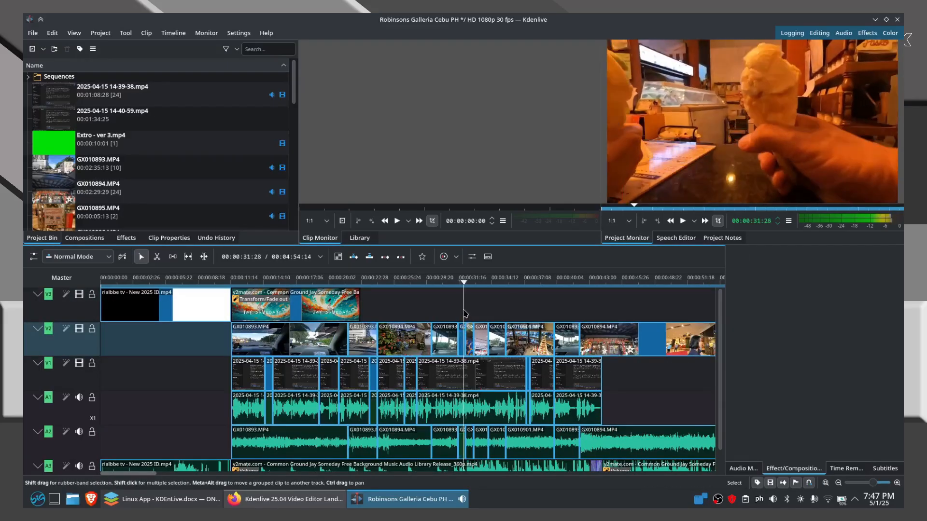
left_click(456, 316)
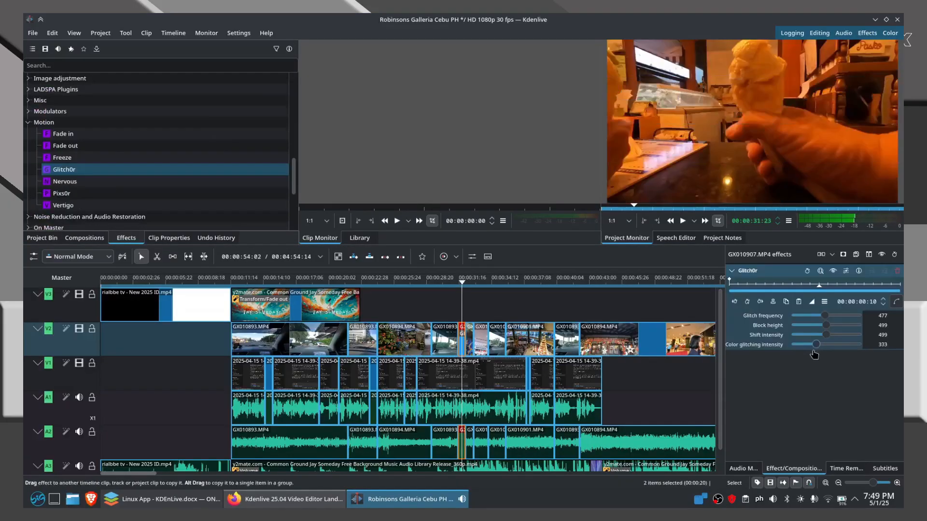
left_click_drag(813, 352, 840, 335)
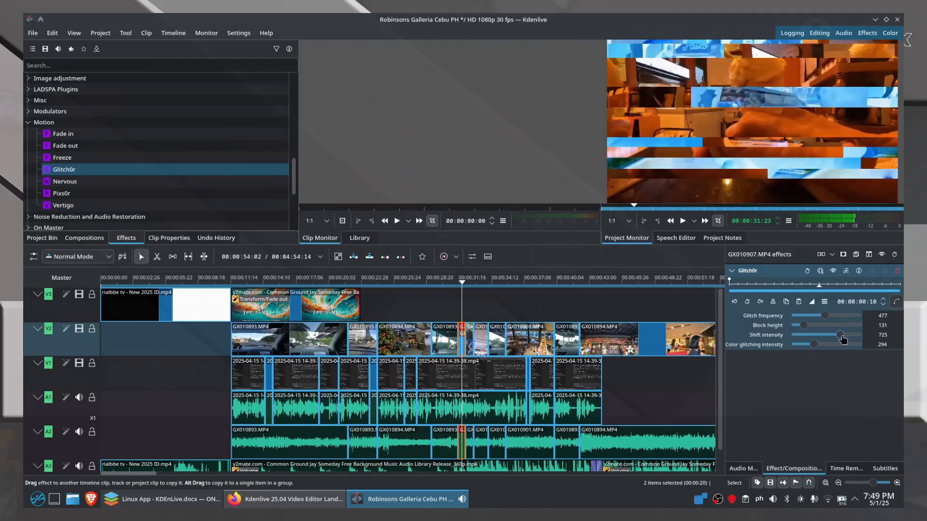